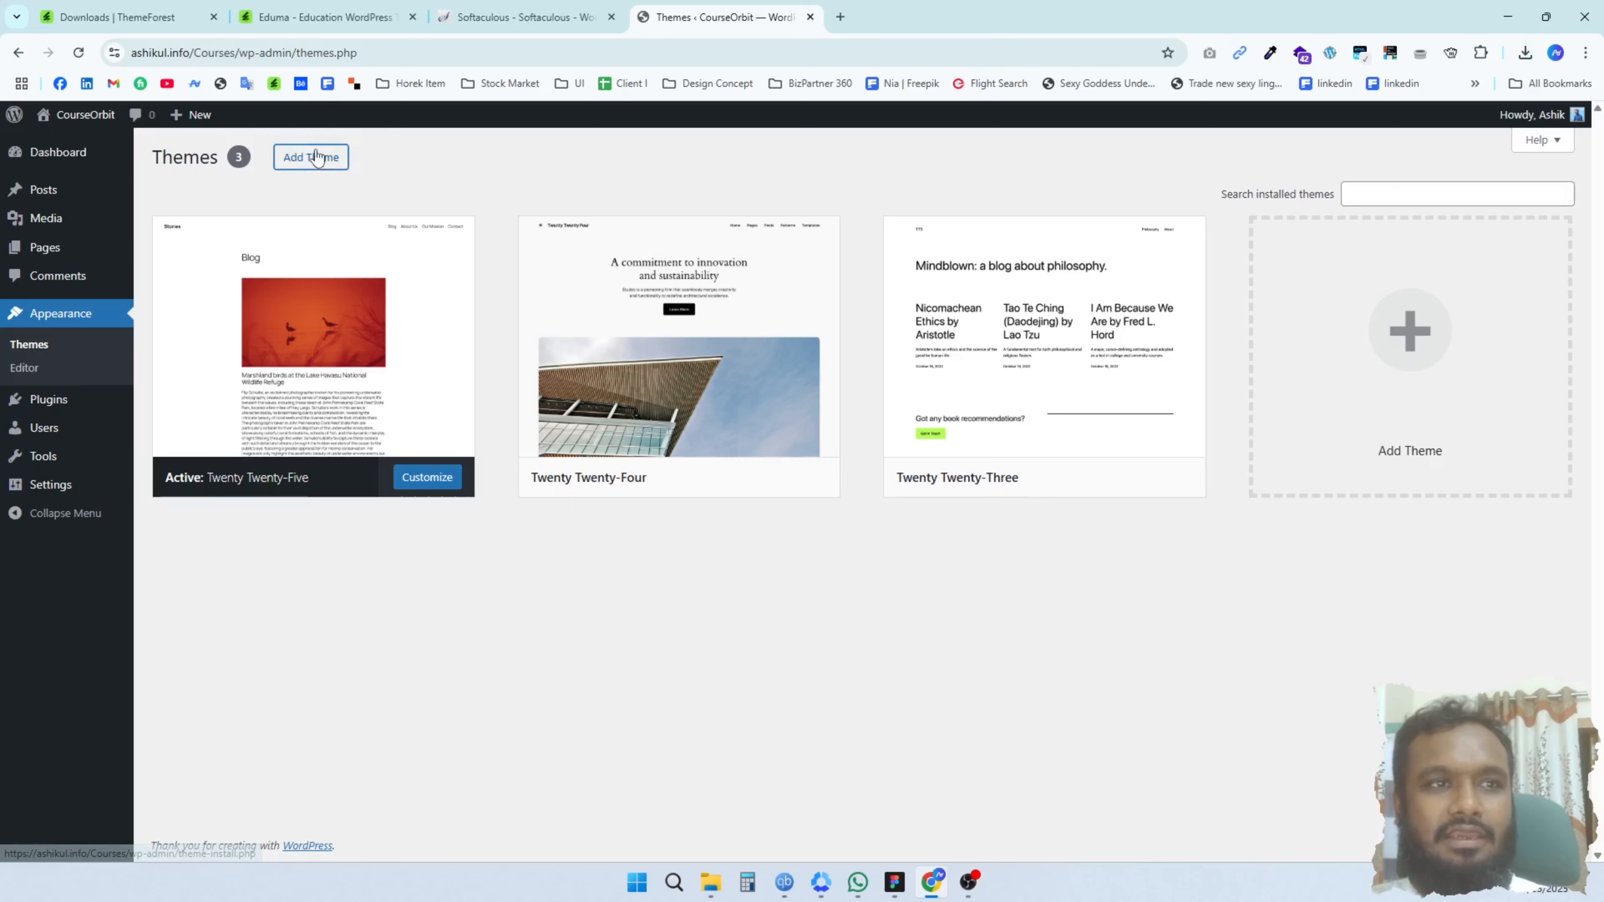
# Step: Upload the themeforest education theme zip under Appearance > Themes and install it
pyautogui.click(313, 158)
pyautogui.click(343, 165)
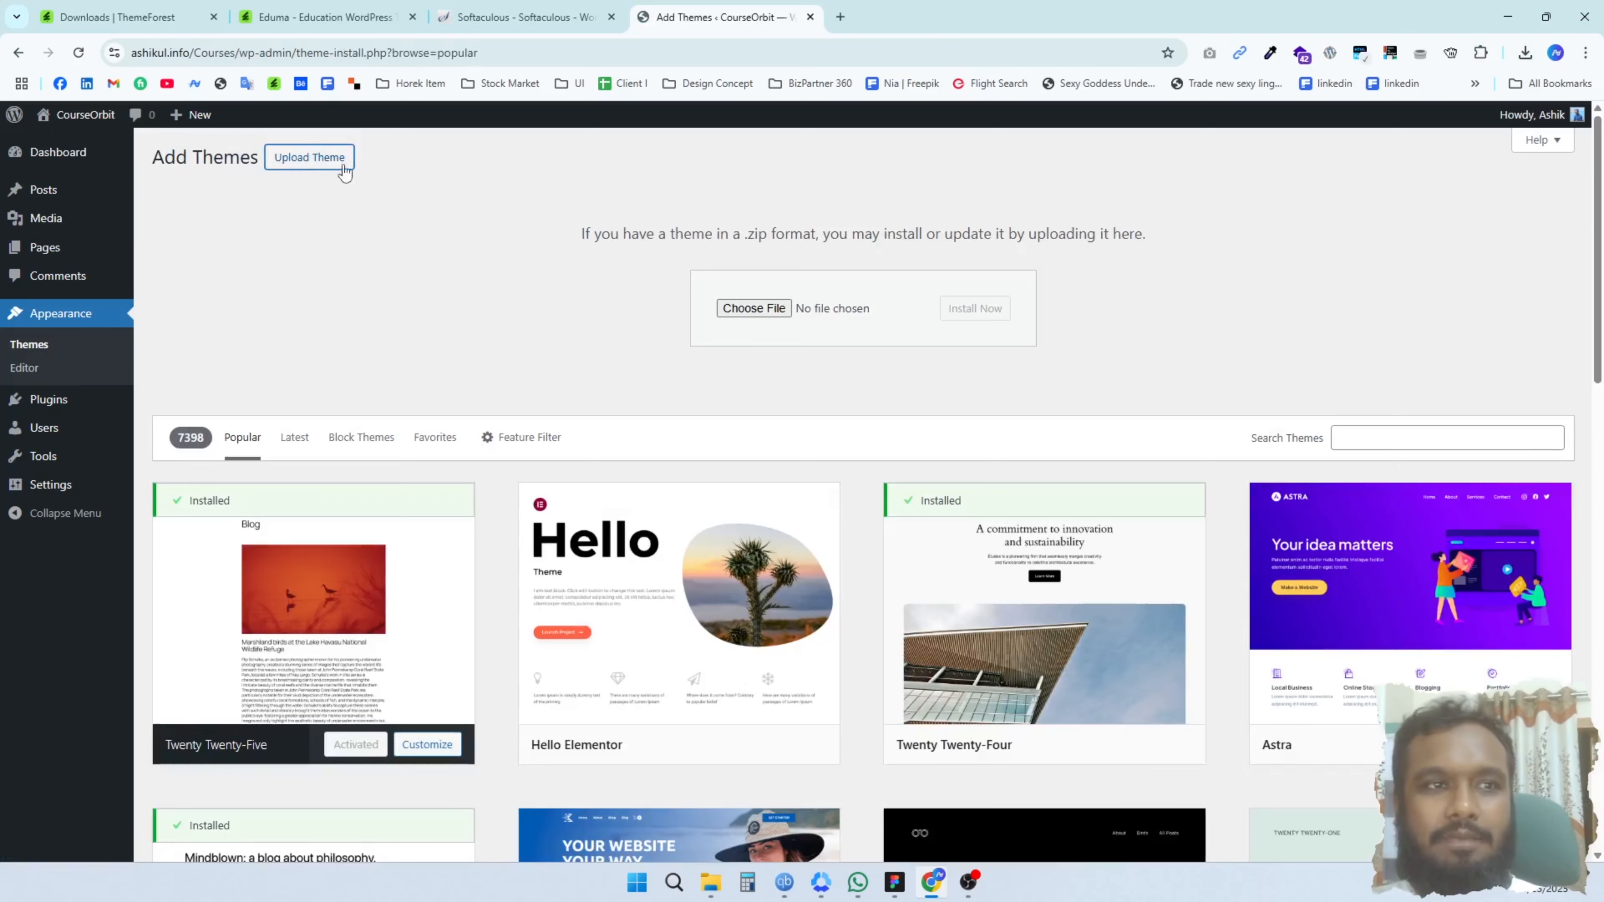
pyautogui.click(746, 308)
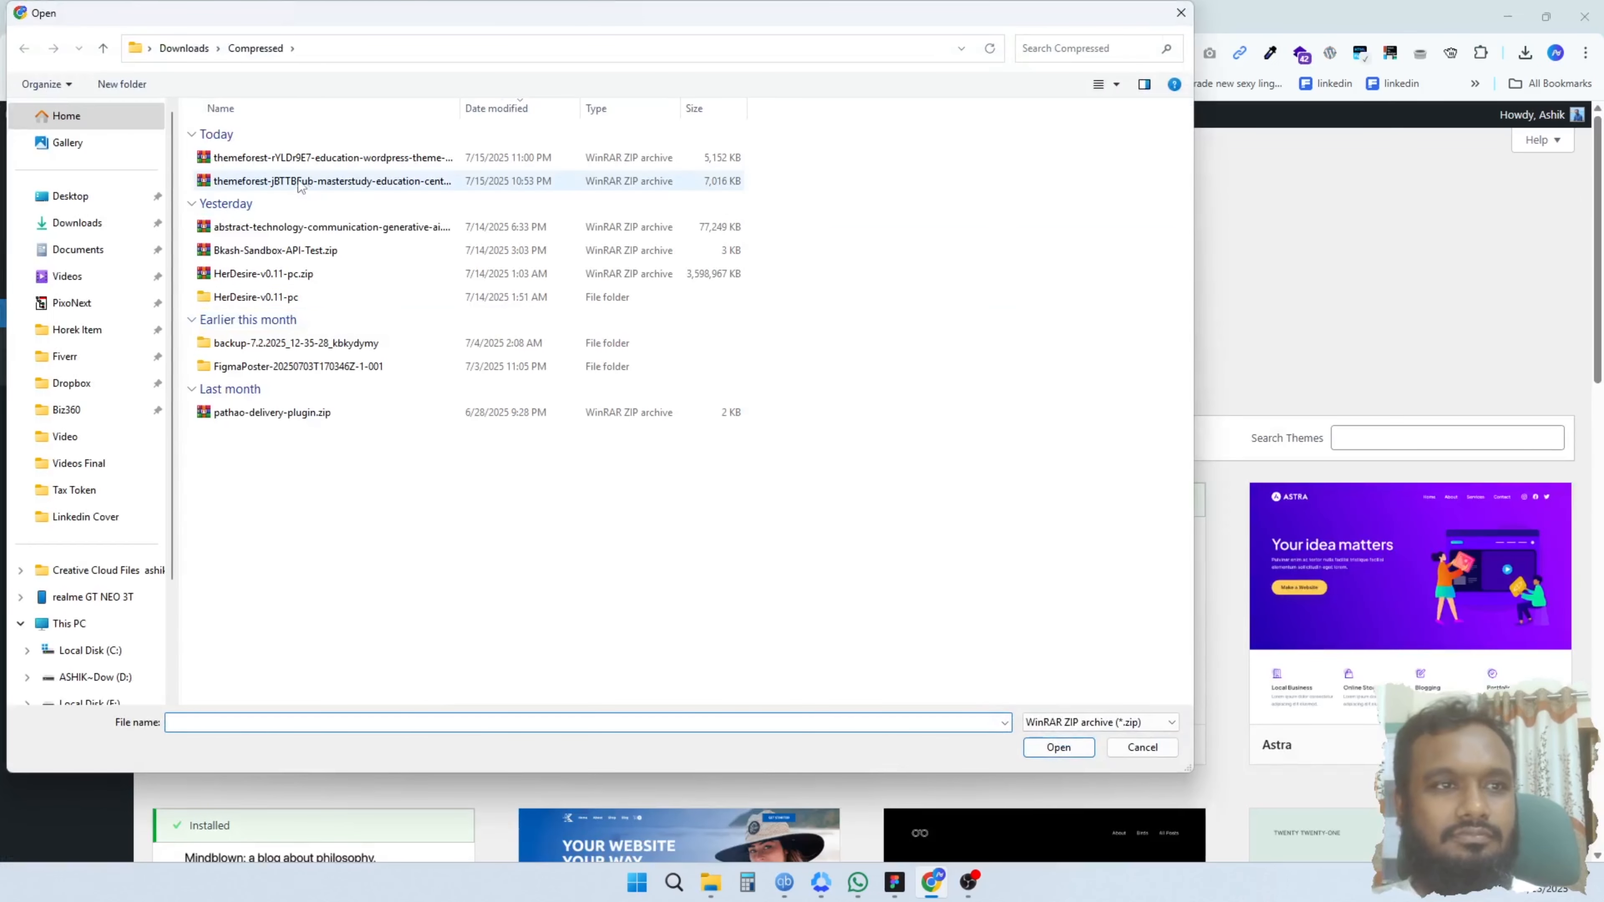
pyautogui.doubleClick(297, 159)
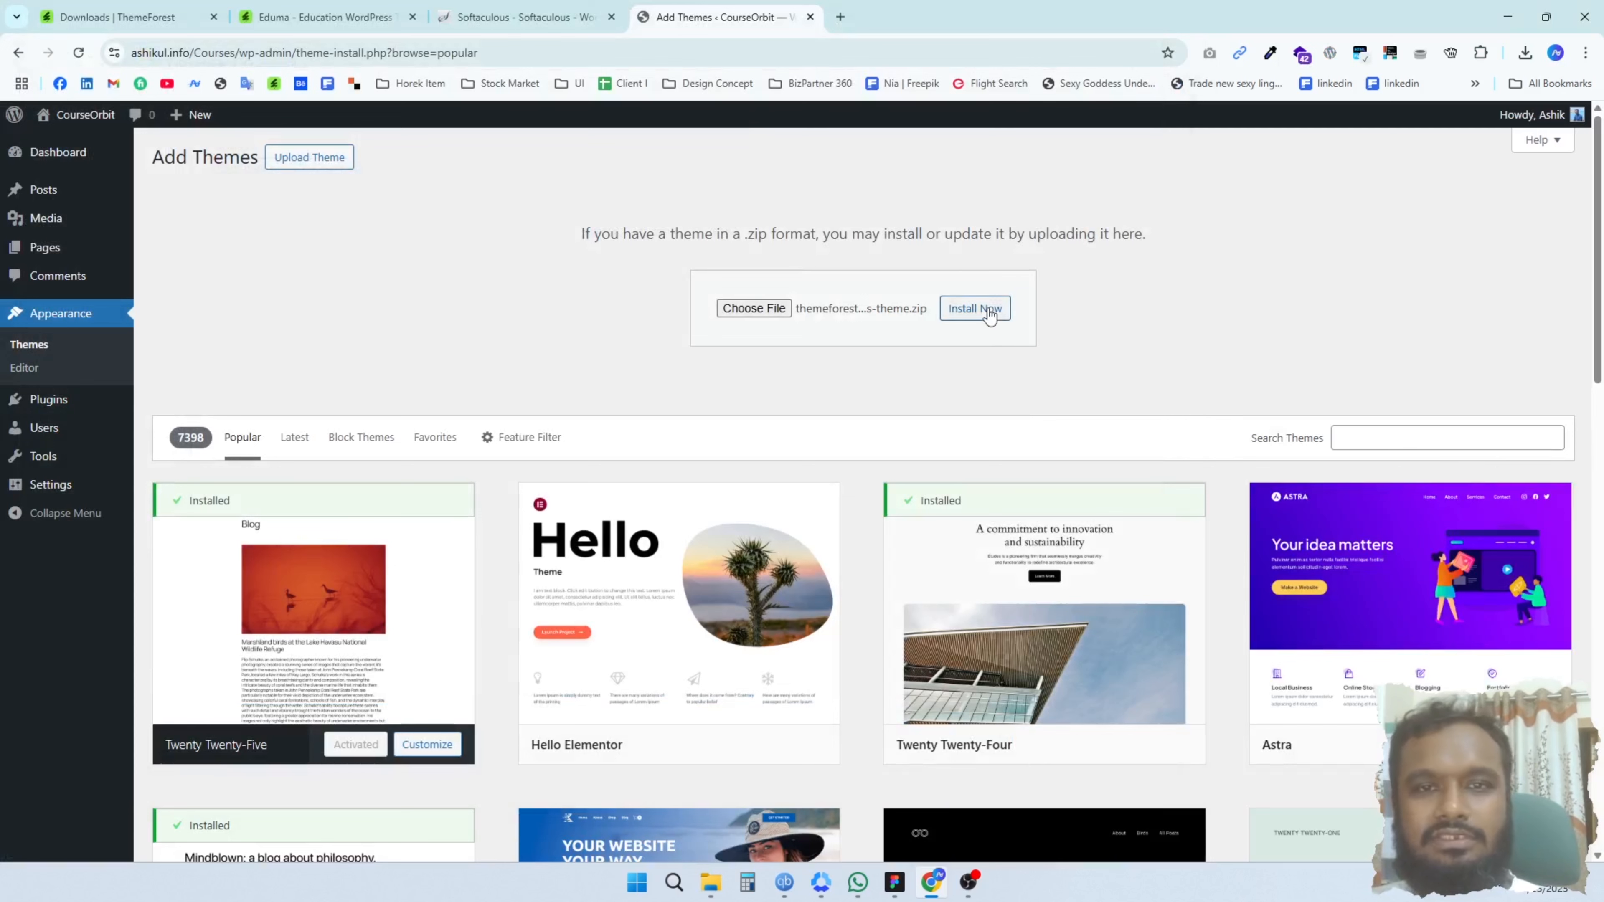
pyautogui.click(978, 308)
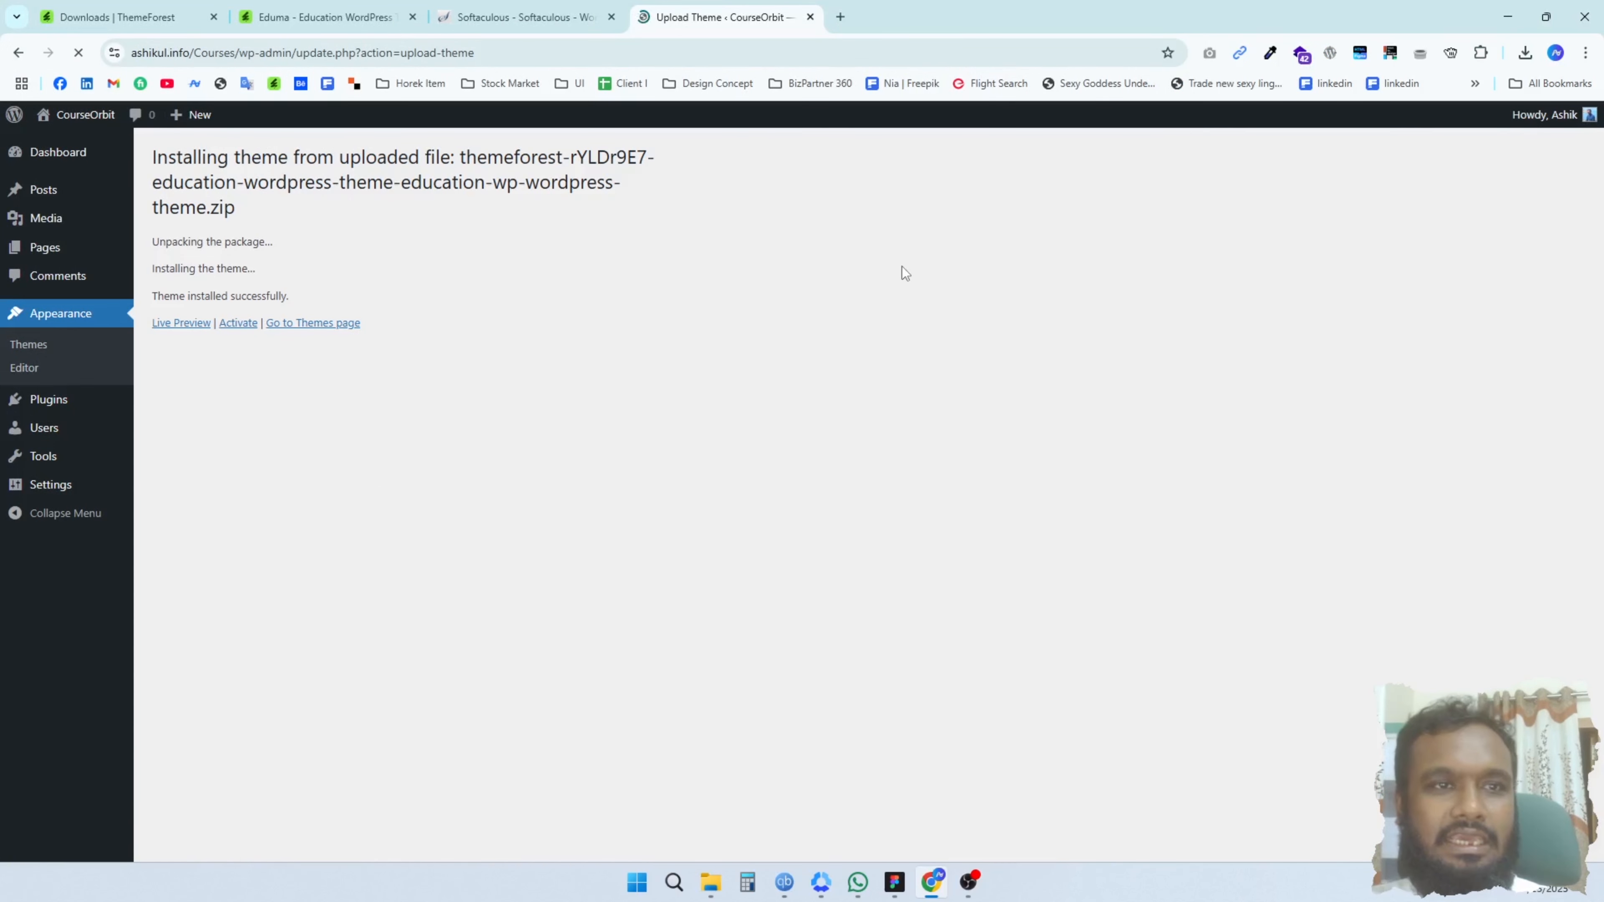
pyautogui.click(841, 16)
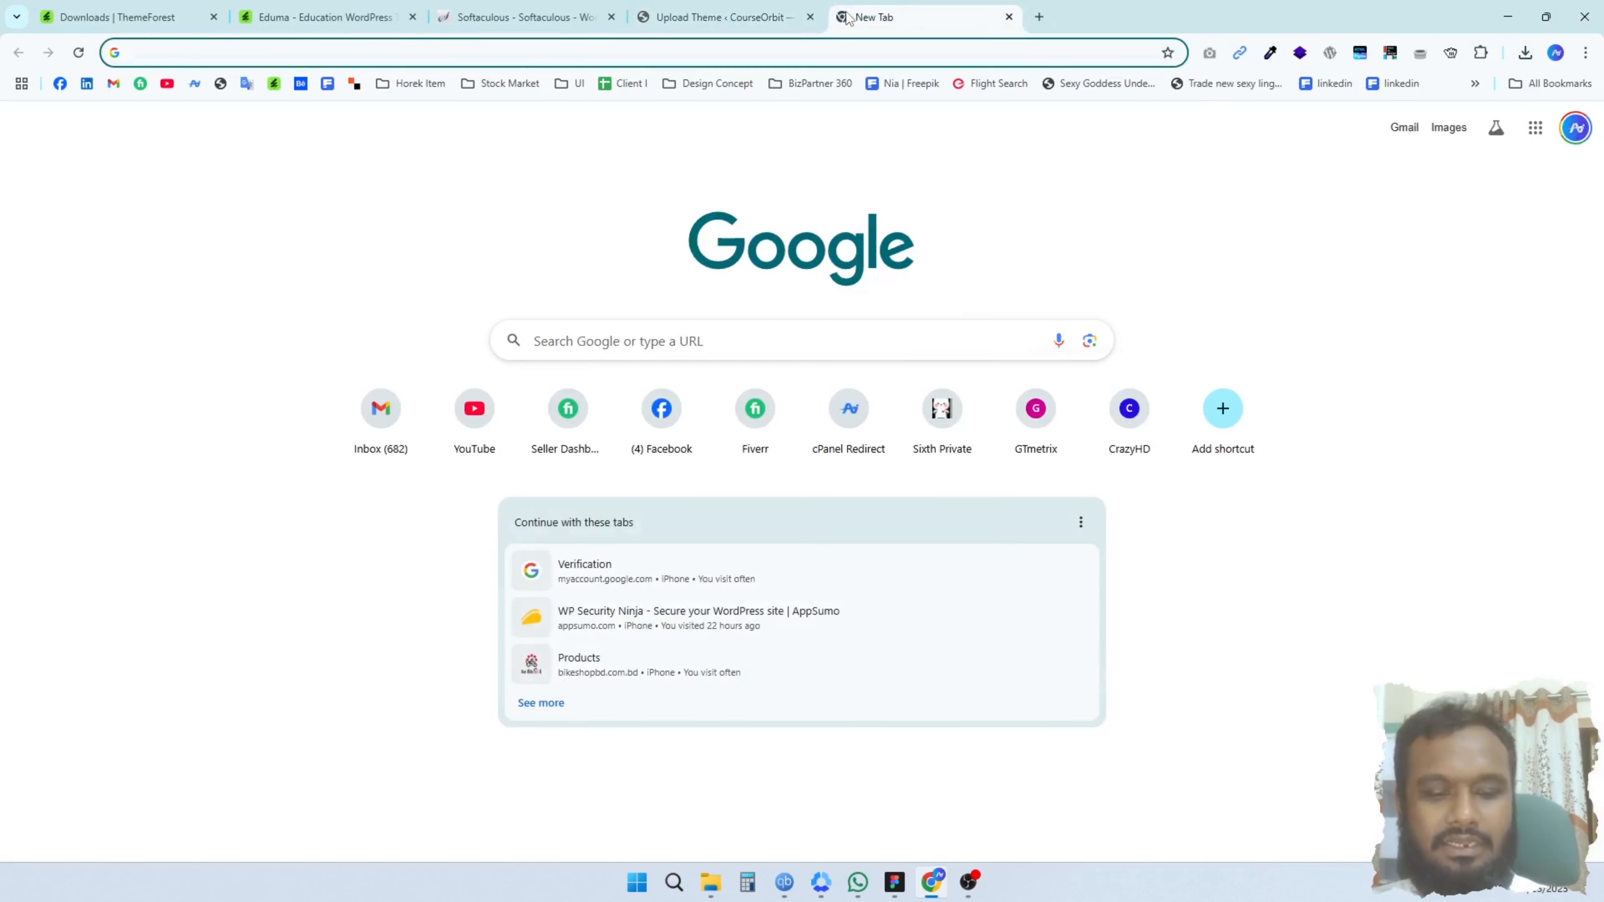
pyautogui.write('wp')
pyautogui.press('Return')
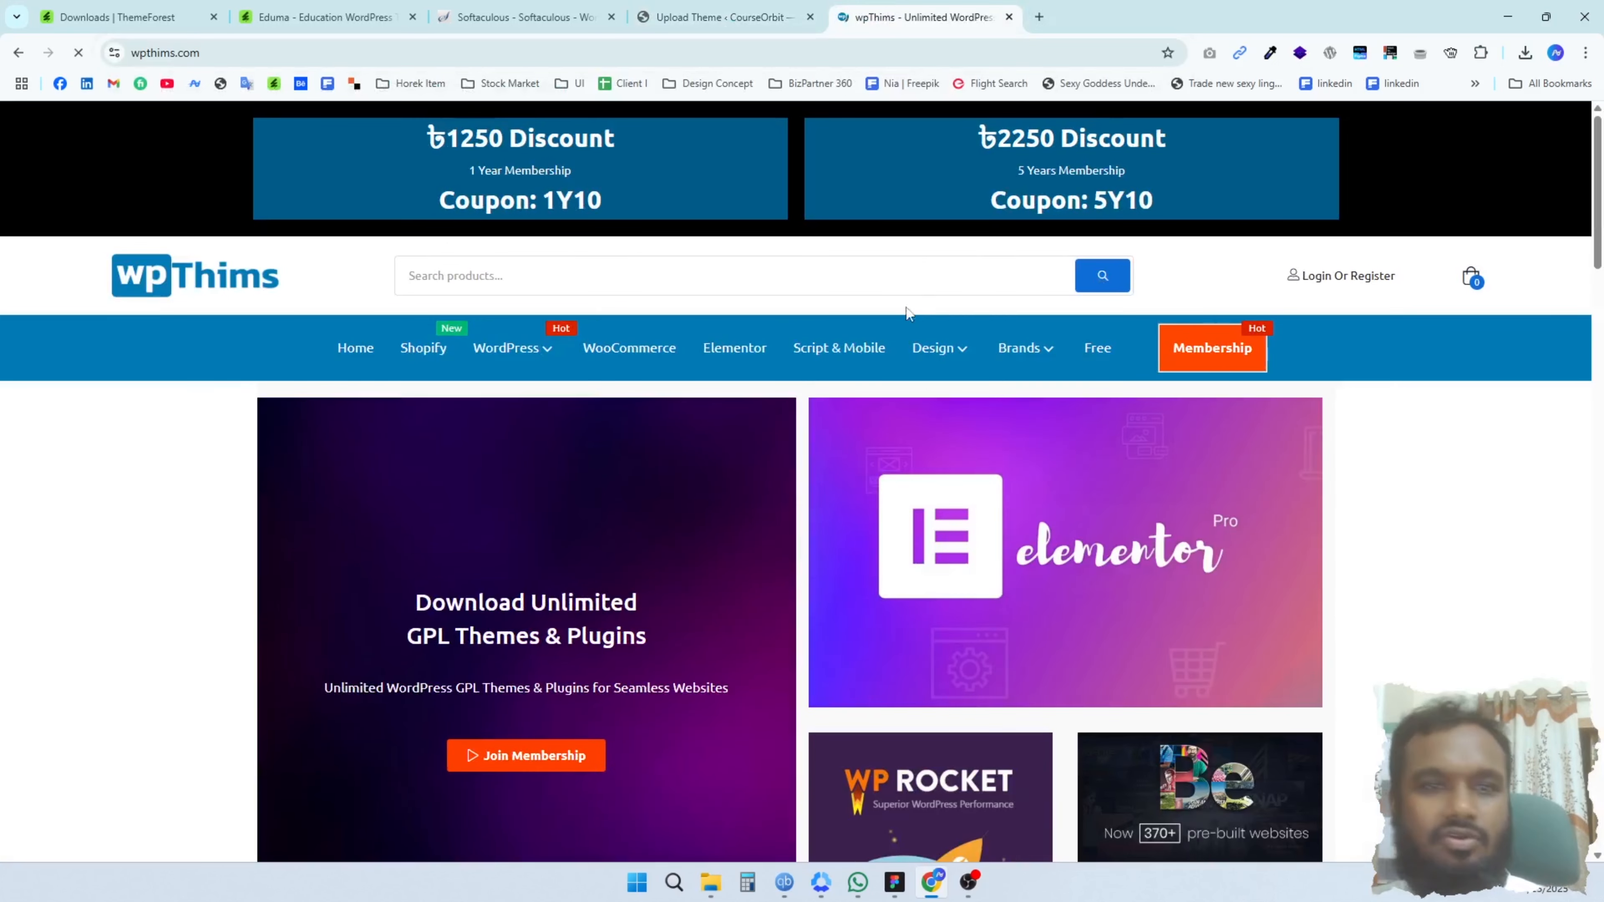
pyautogui.click(665, 262)
pyautogui.write('e')
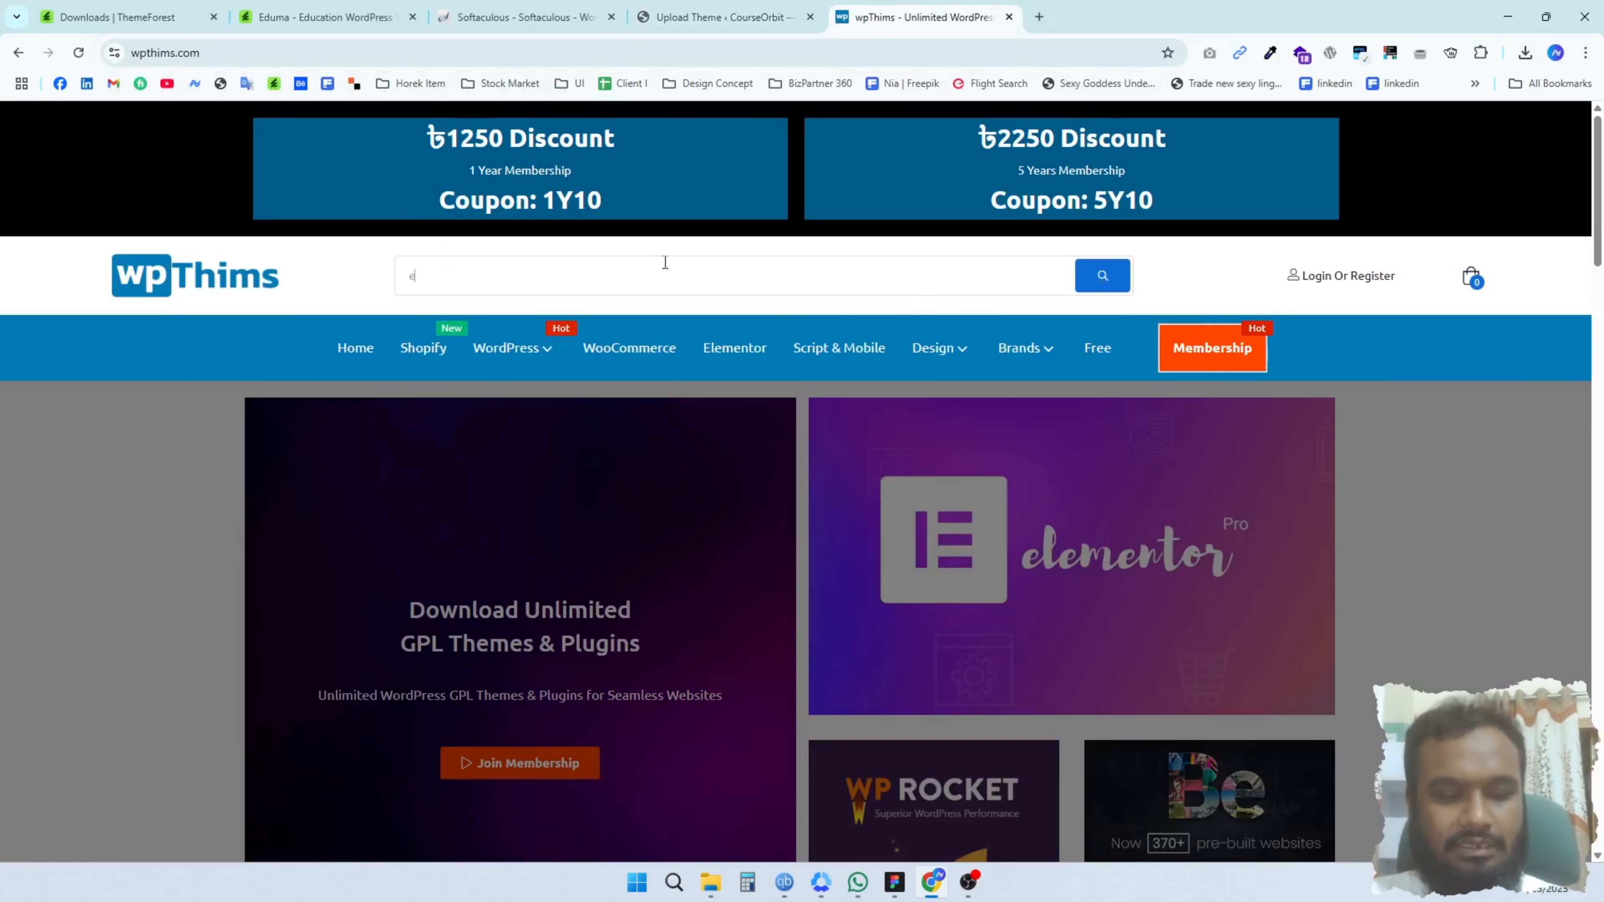
pyautogui.write('duma')
pyautogui.press('Return')
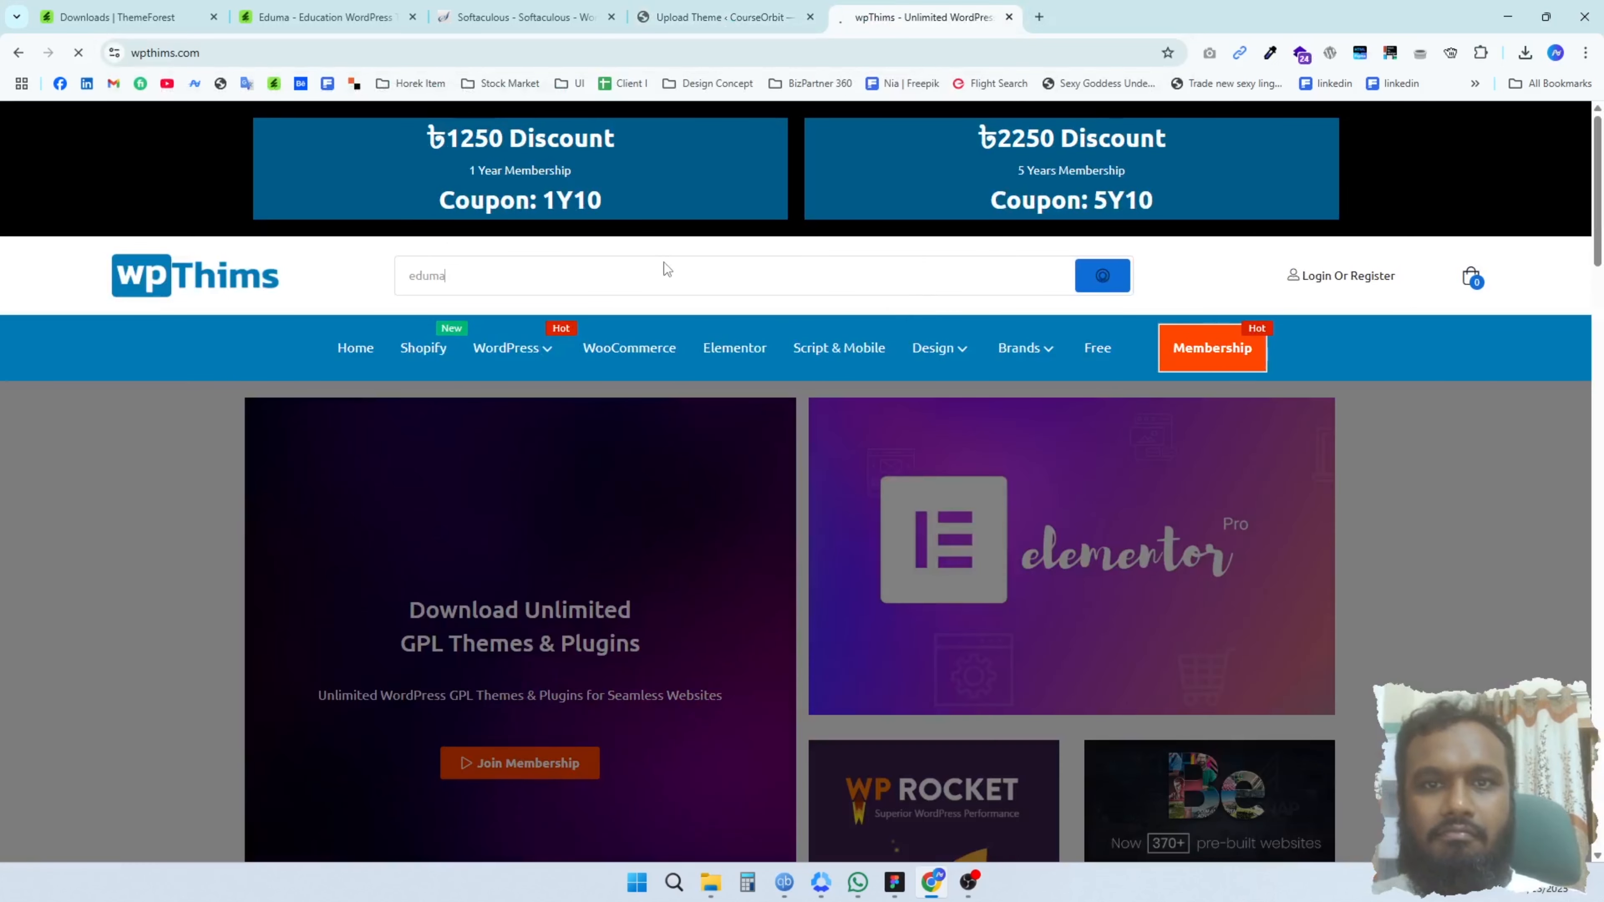
pyautogui.scroll(-5, 790, 368)
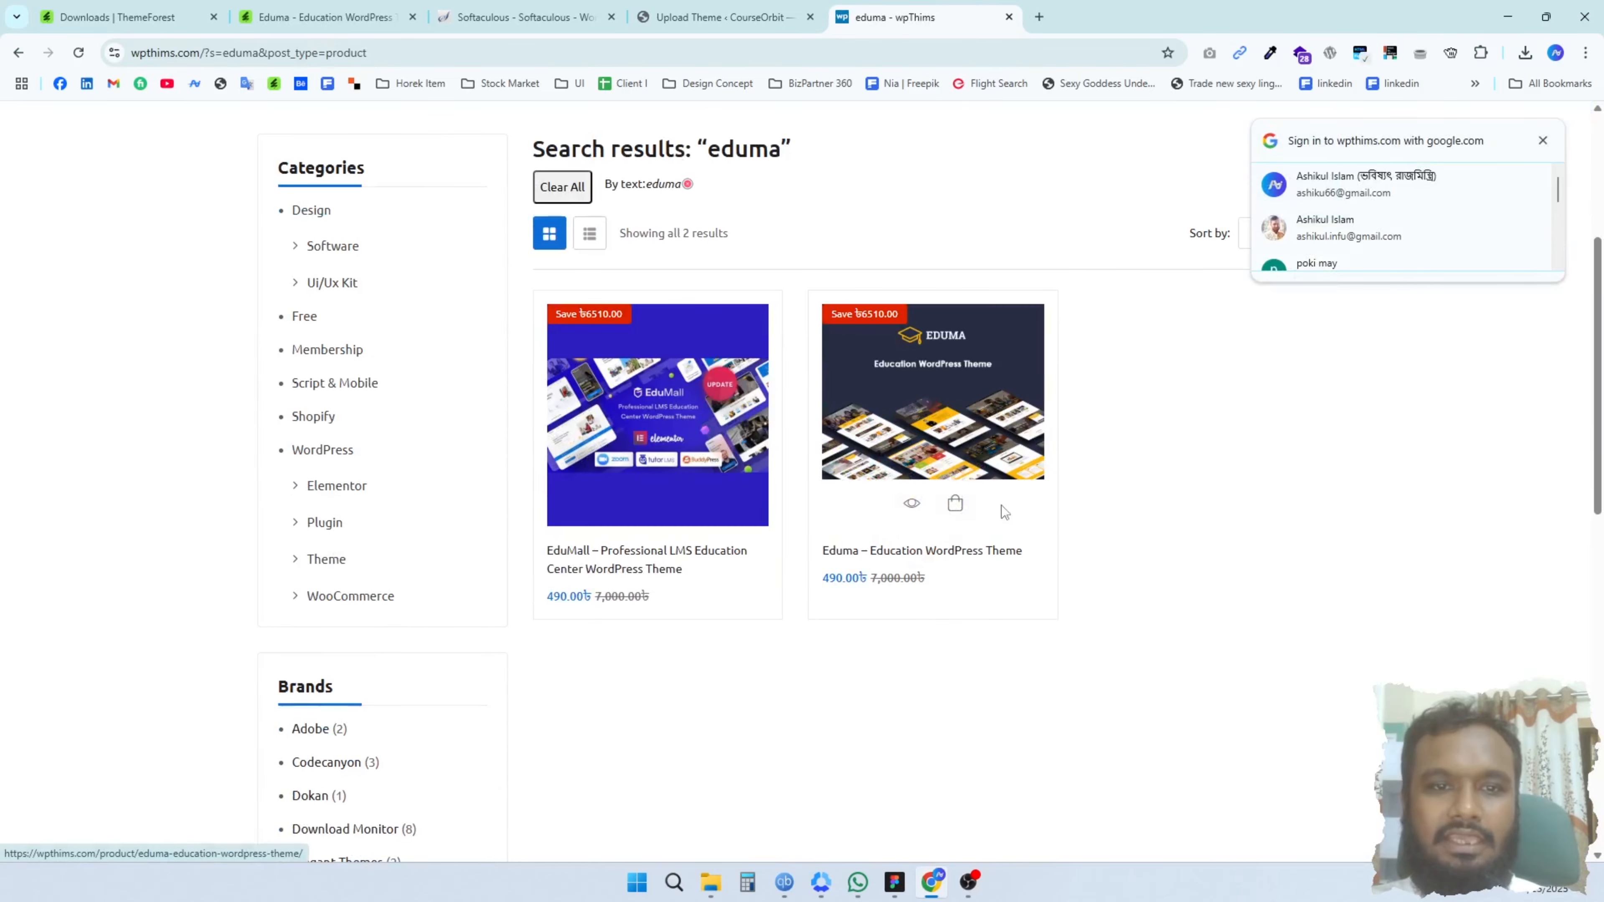
pyautogui.click(928, 420)
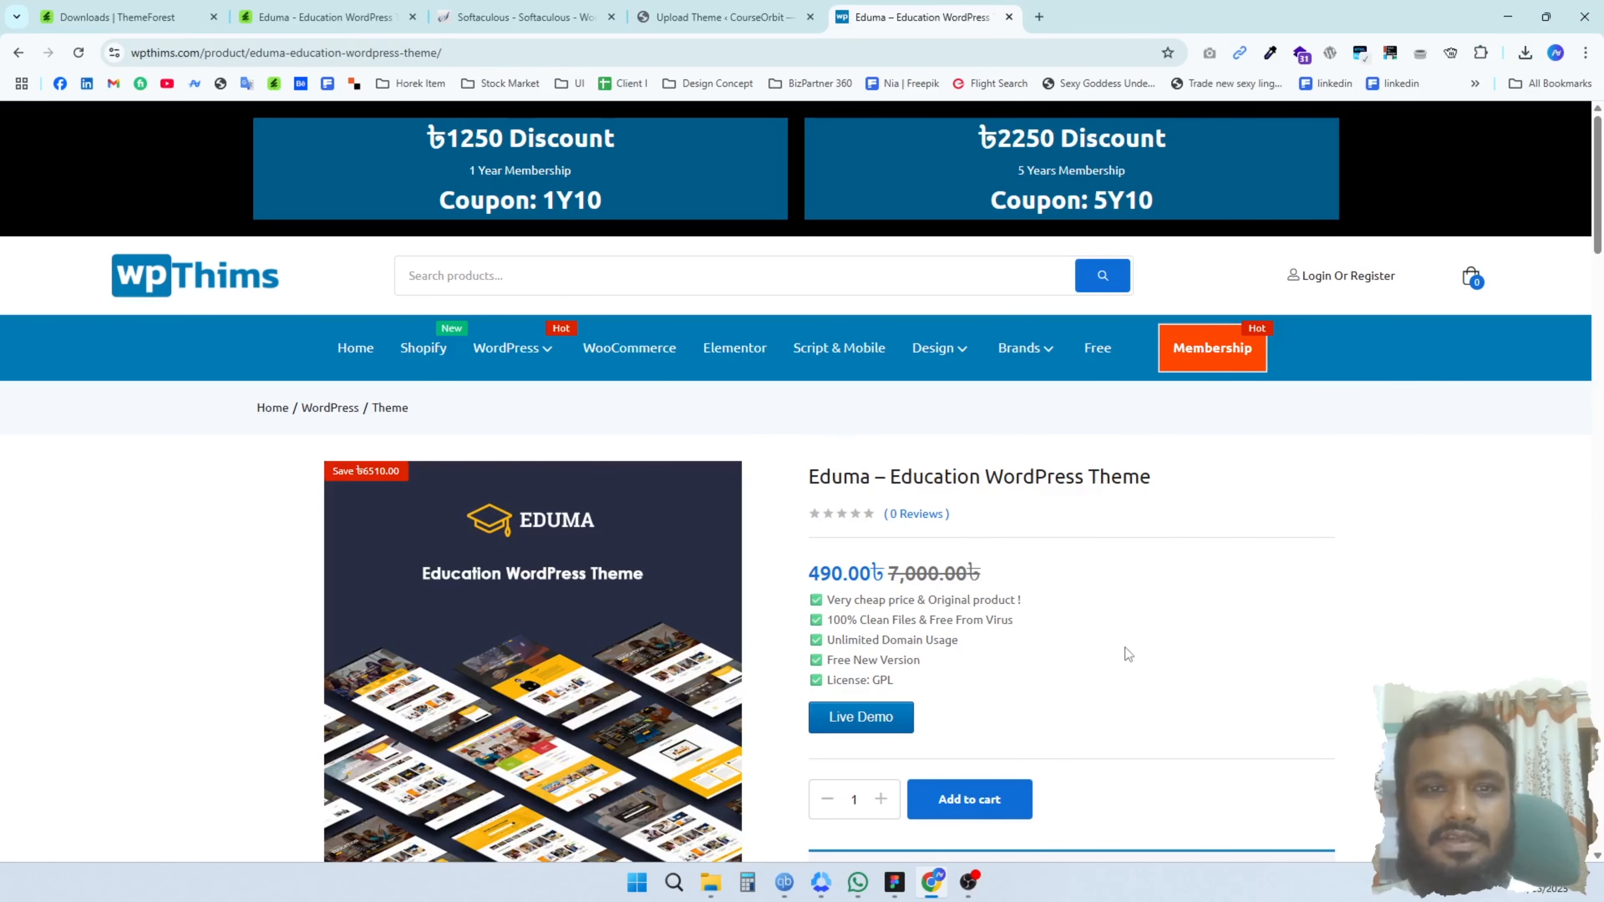
pyautogui.click(1231, 365)
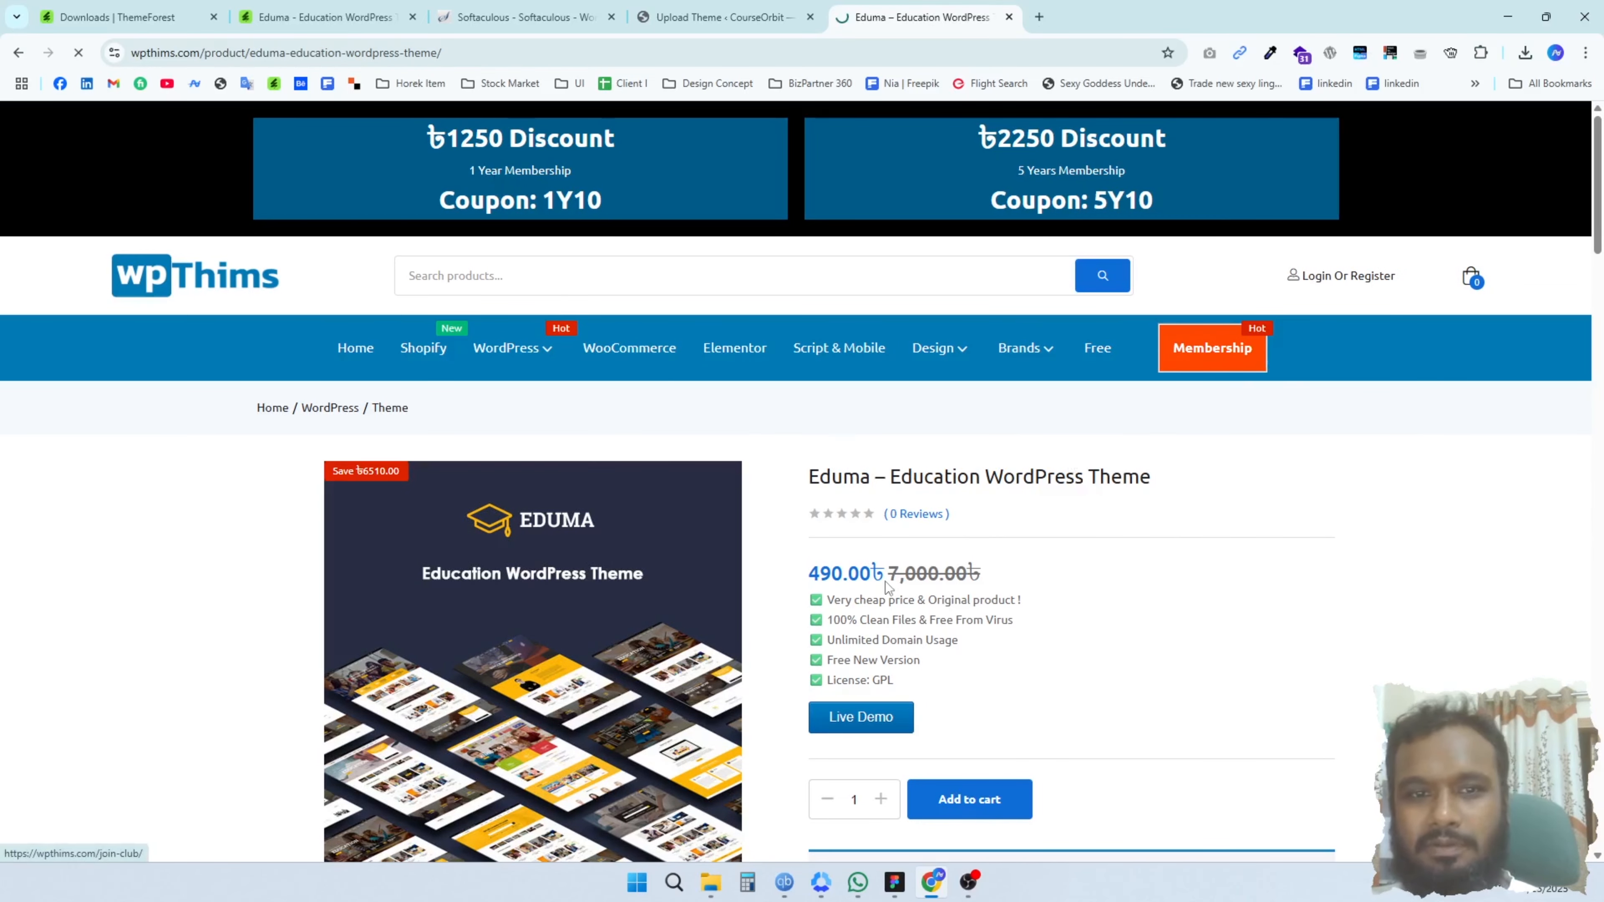
pyautogui.scroll(-4, 821, 565)
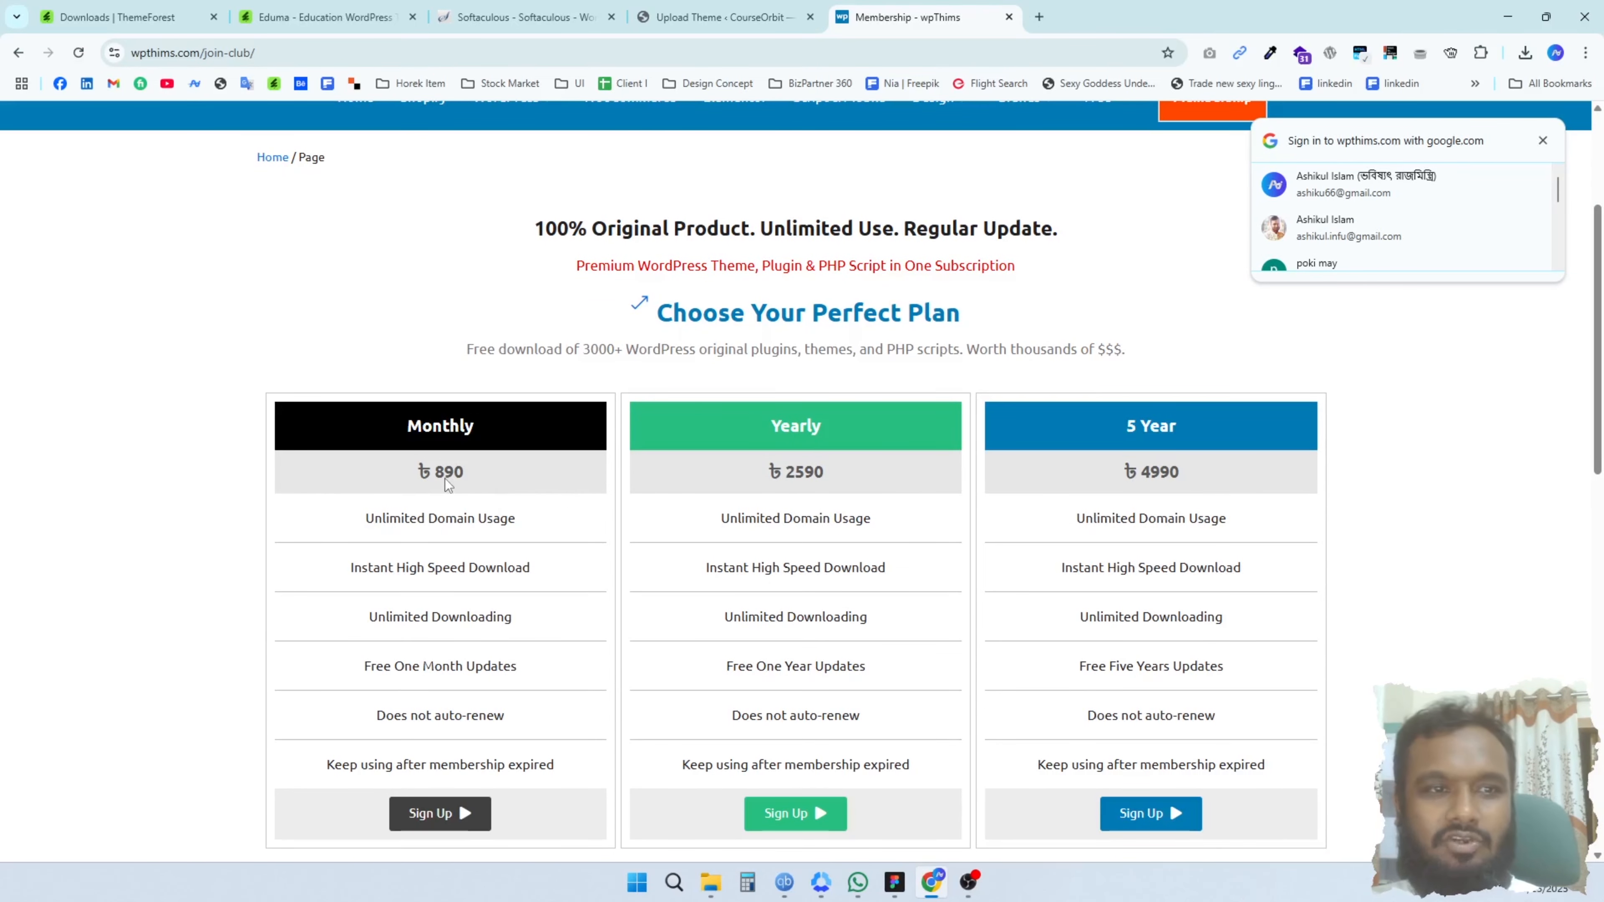
pyautogui.scroll(4, 444, 479)
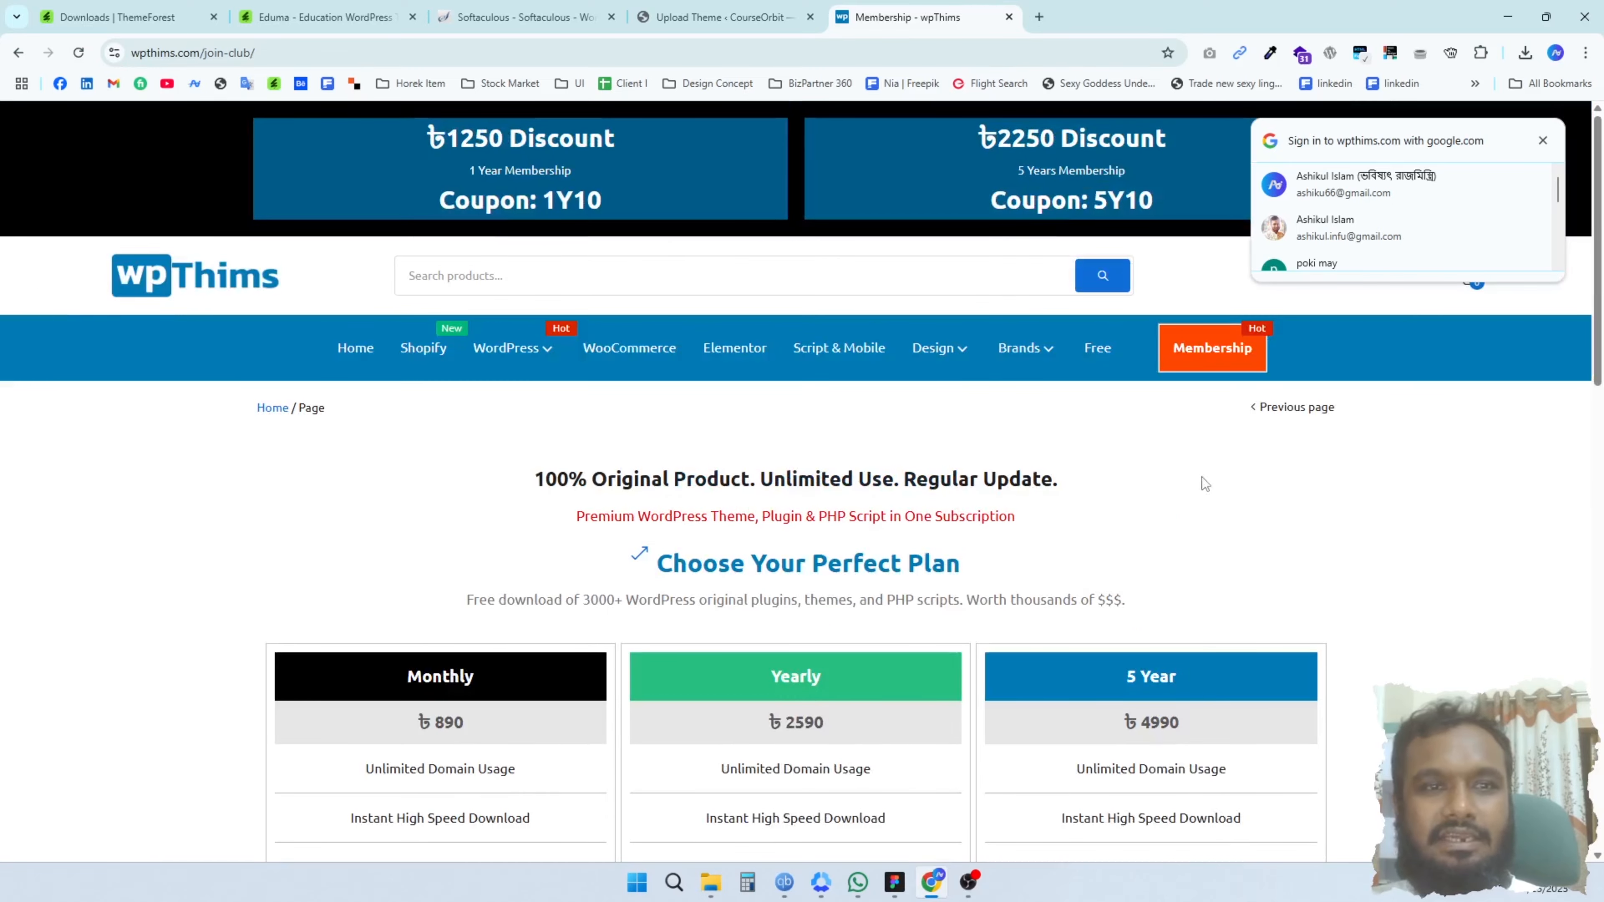
pyautogui.scroll(-14, 917, 602)
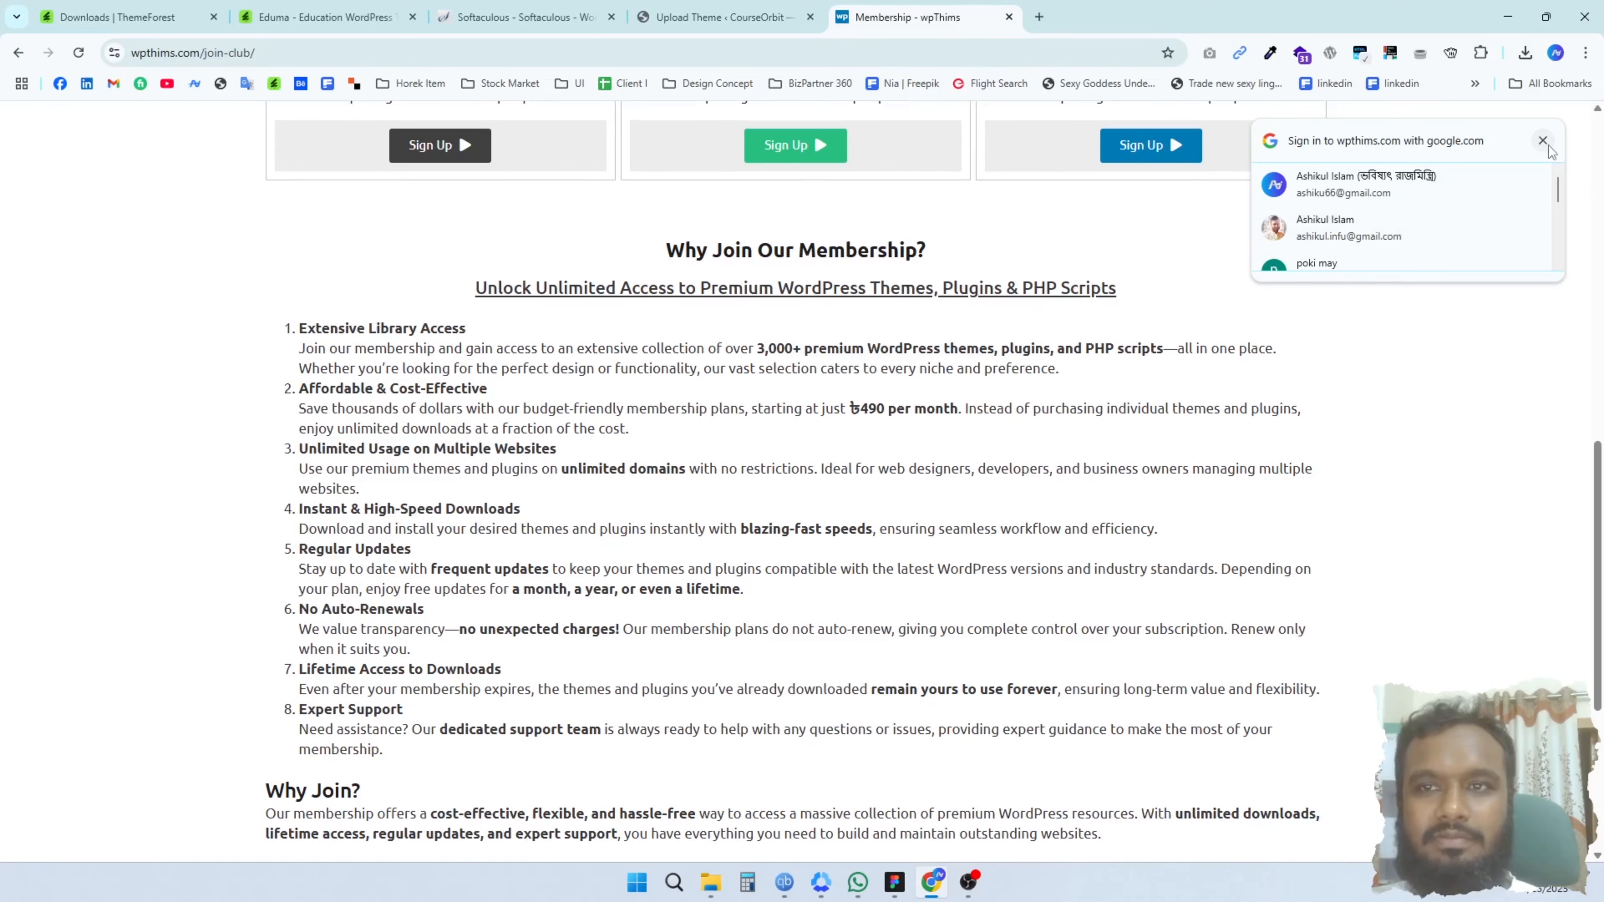
pyautogui.click(1546, 143)
pyautogui.scroll(-4, 1141, 391)
pyautogui.scroll(18, 1064, 429)
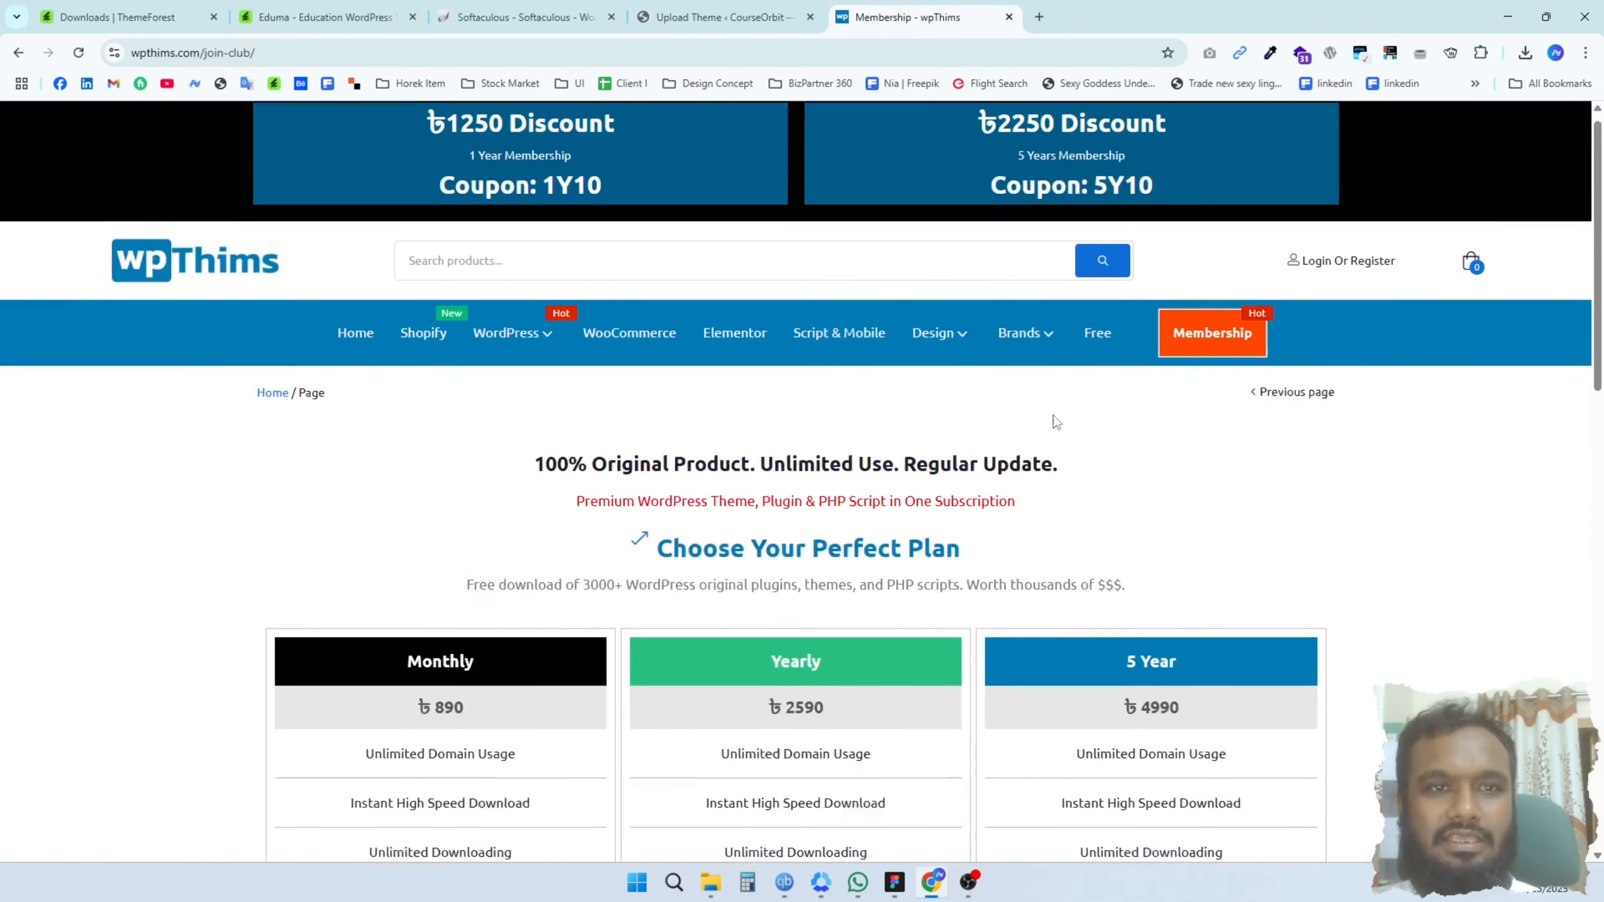
pyautogui.click(14, 54)
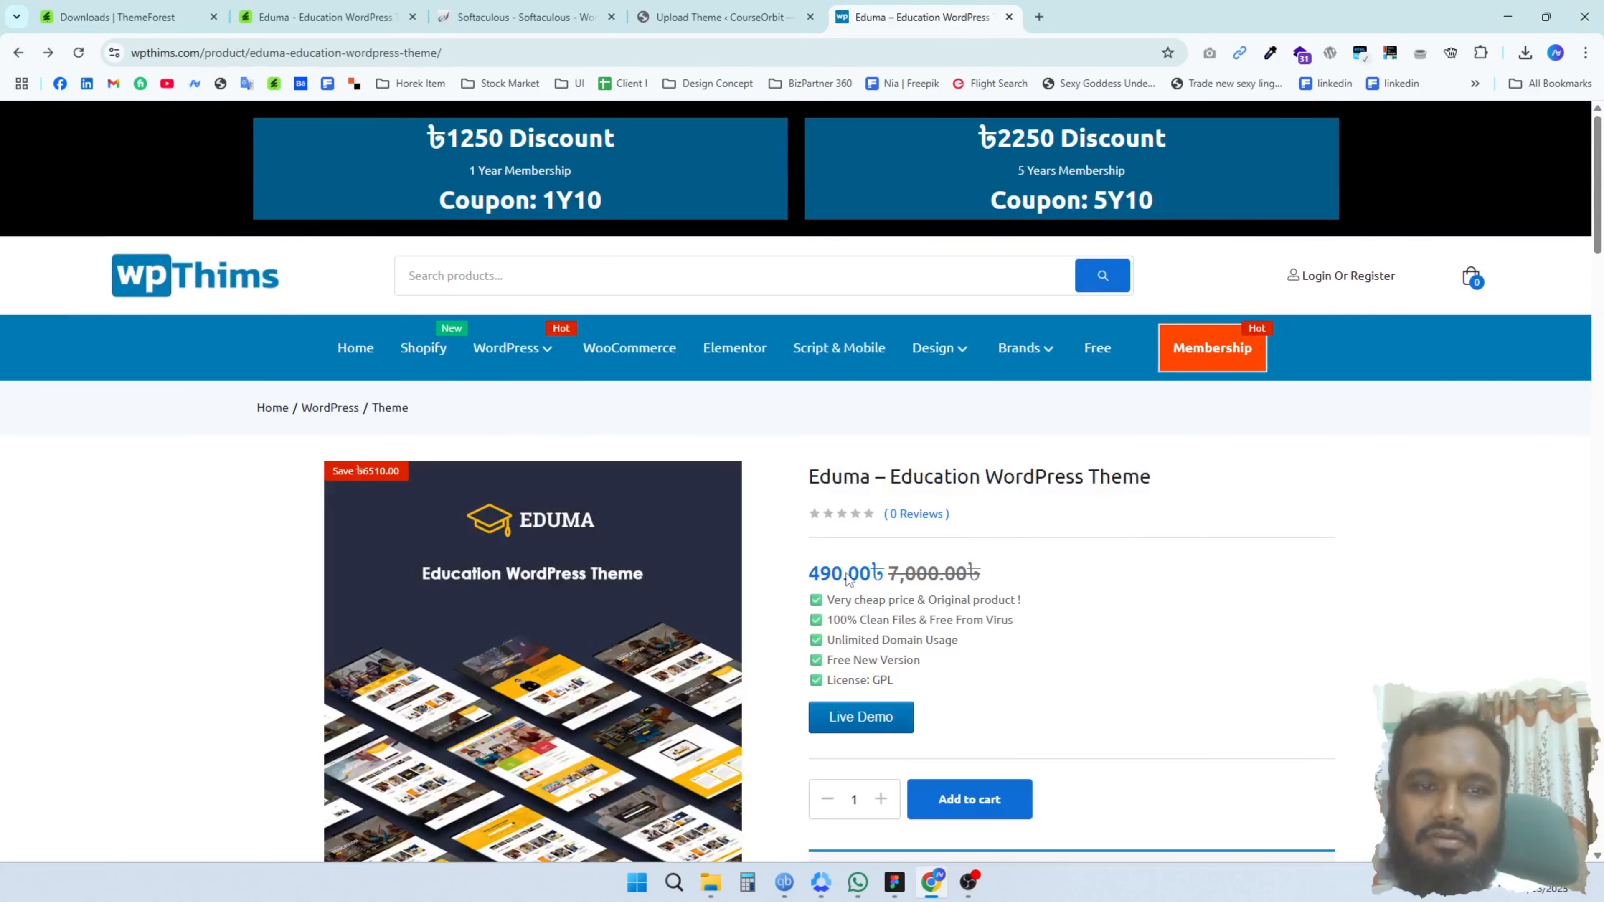
pyautogui.scroll(-8, 848, 581)
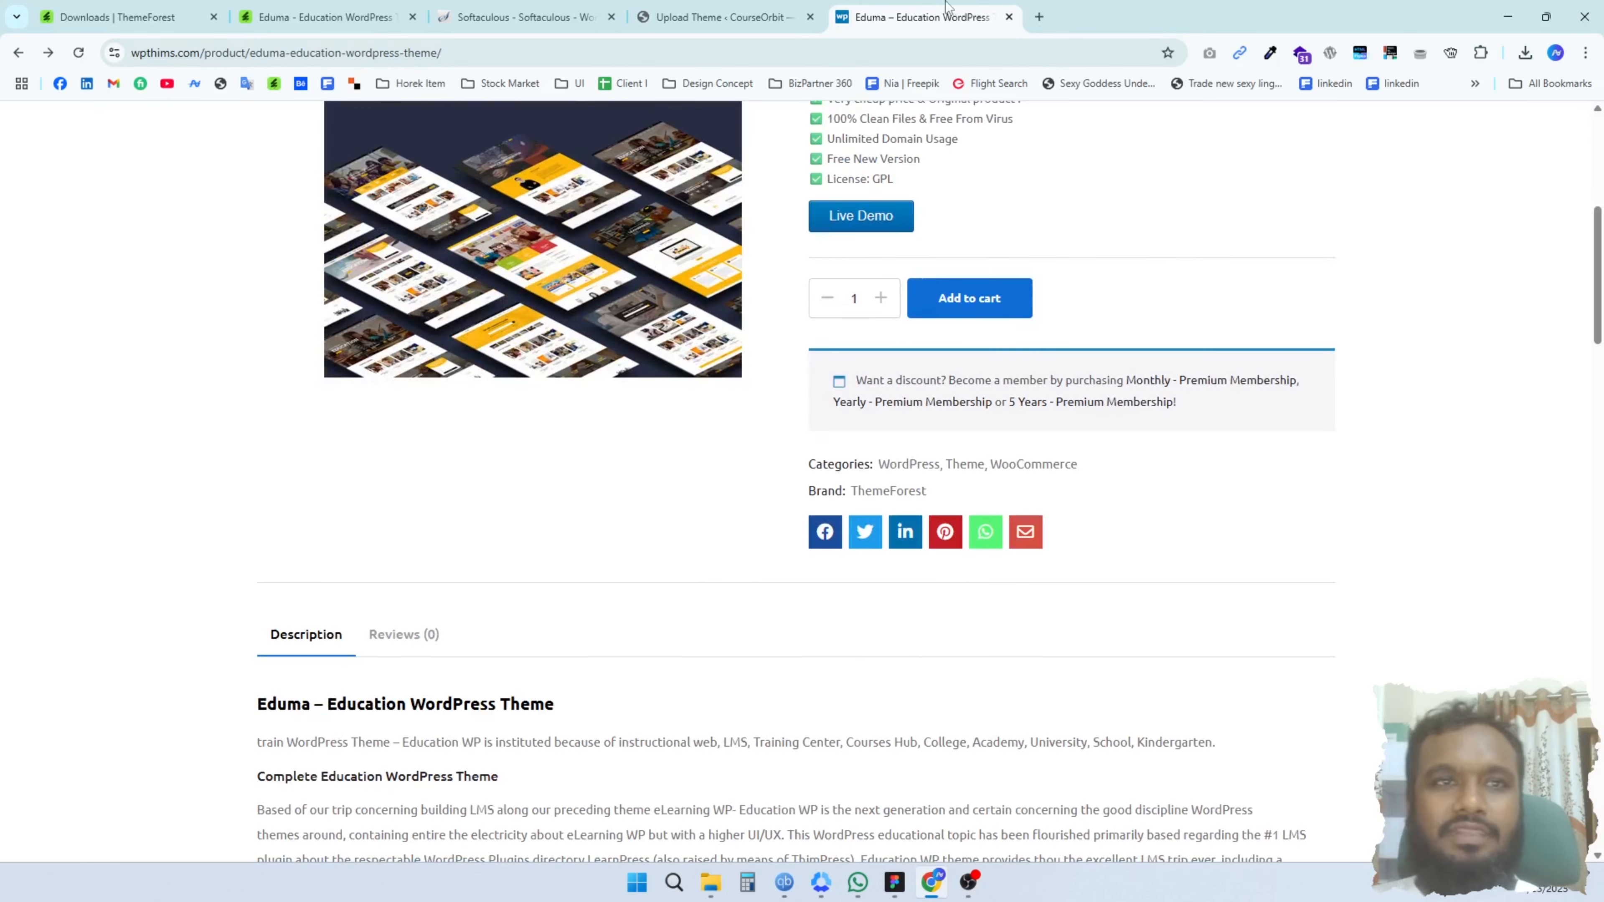
pyautogui.click(1009, 17)
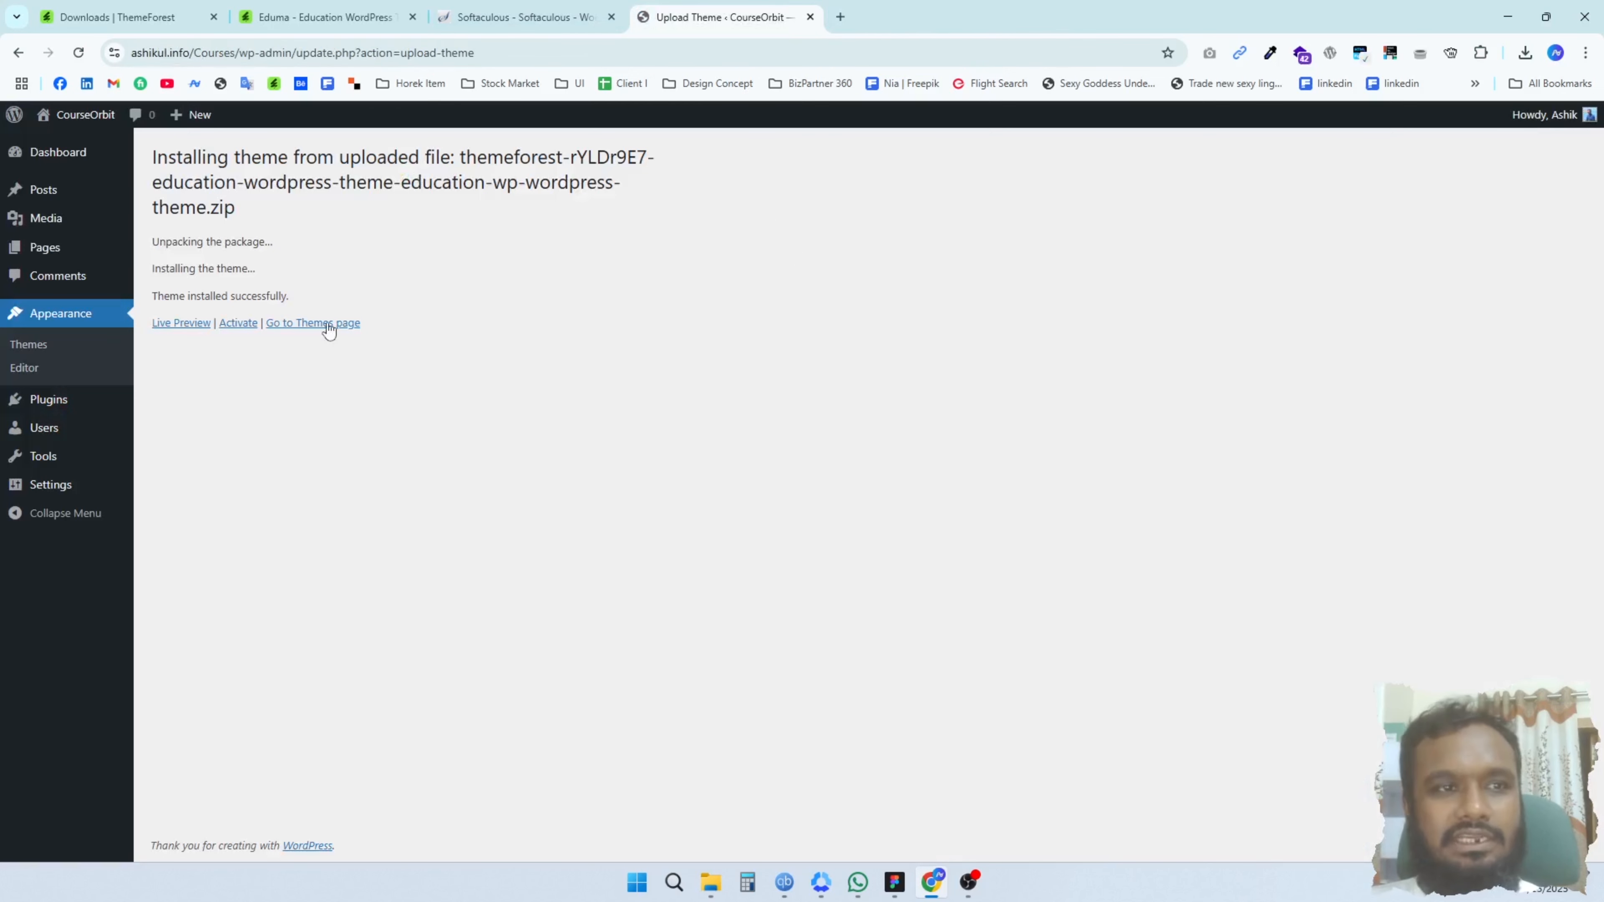
# Step: Activate the Eduma theme and install and activate the Thim Core plugin
pyautogui.click(238, 323)
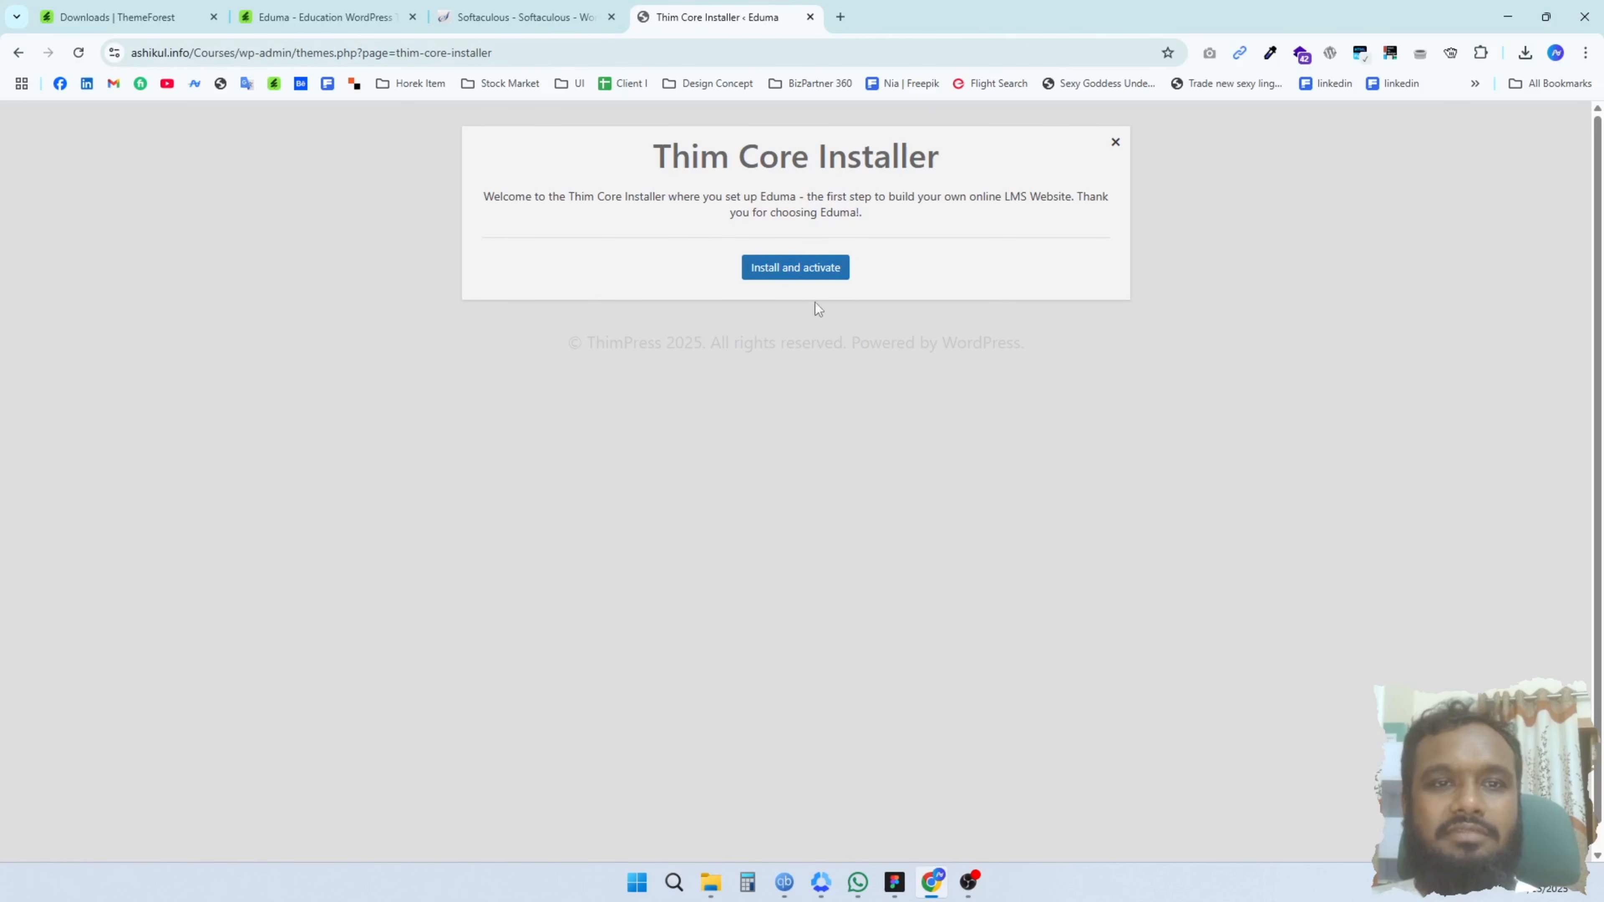
pyautogui.moveTo(737, 157); pyautogui.dragTo(960, 163)
pyautogui.click(821, 270)
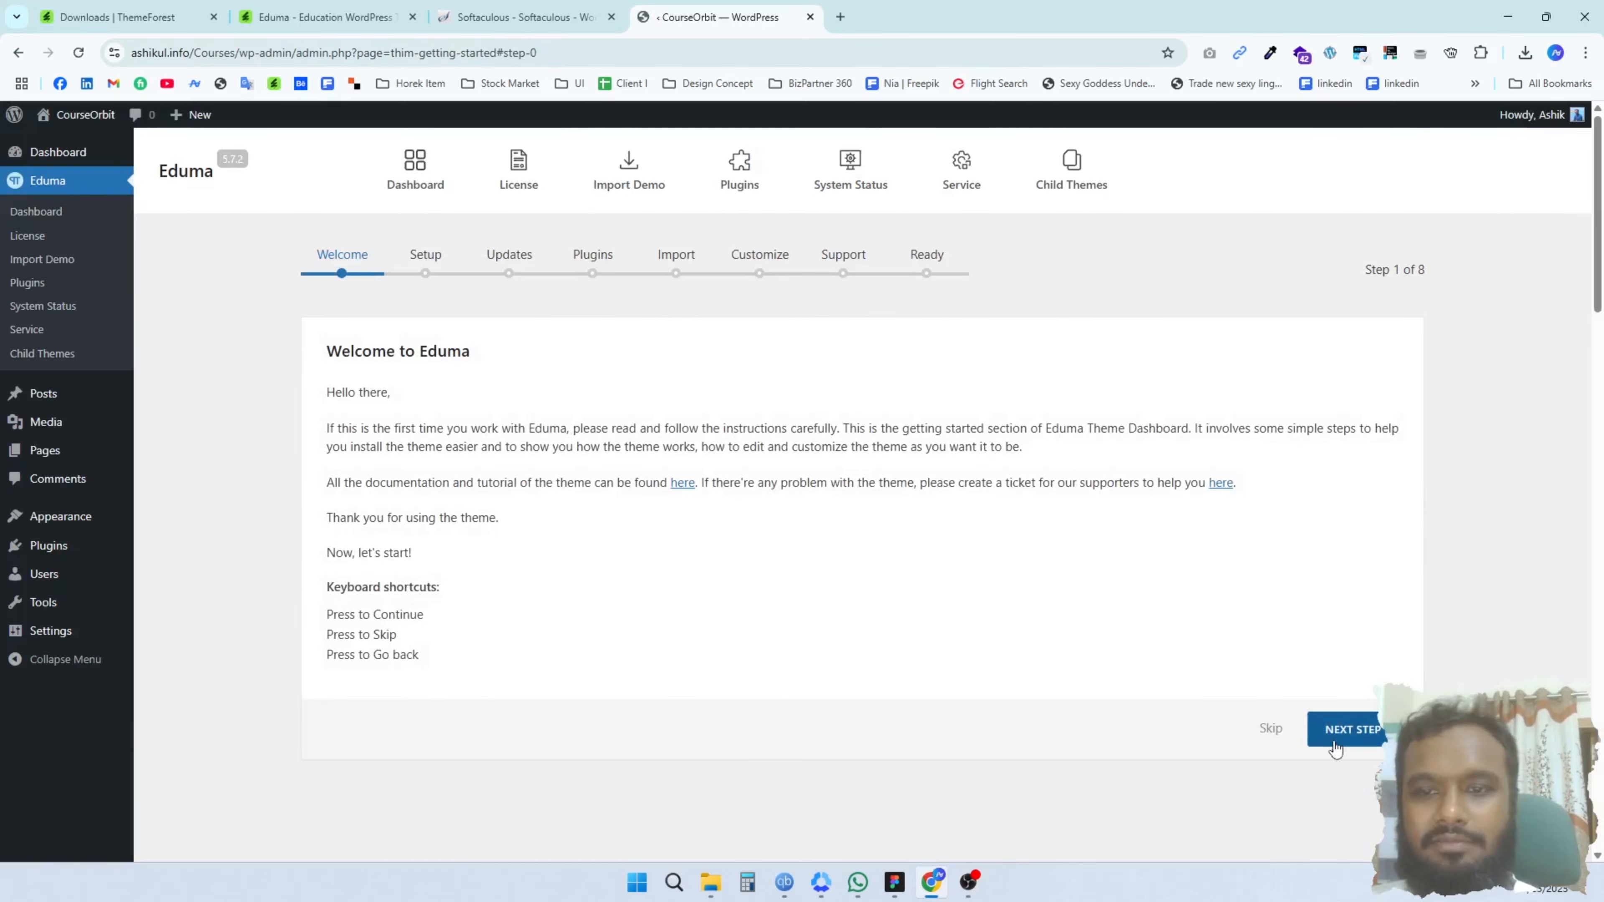
# Step: Pass the Welcome step and save site name CourseOrbit with tagline 'Learn. Create. Grow.'
pyautogui.click(1334, 744)
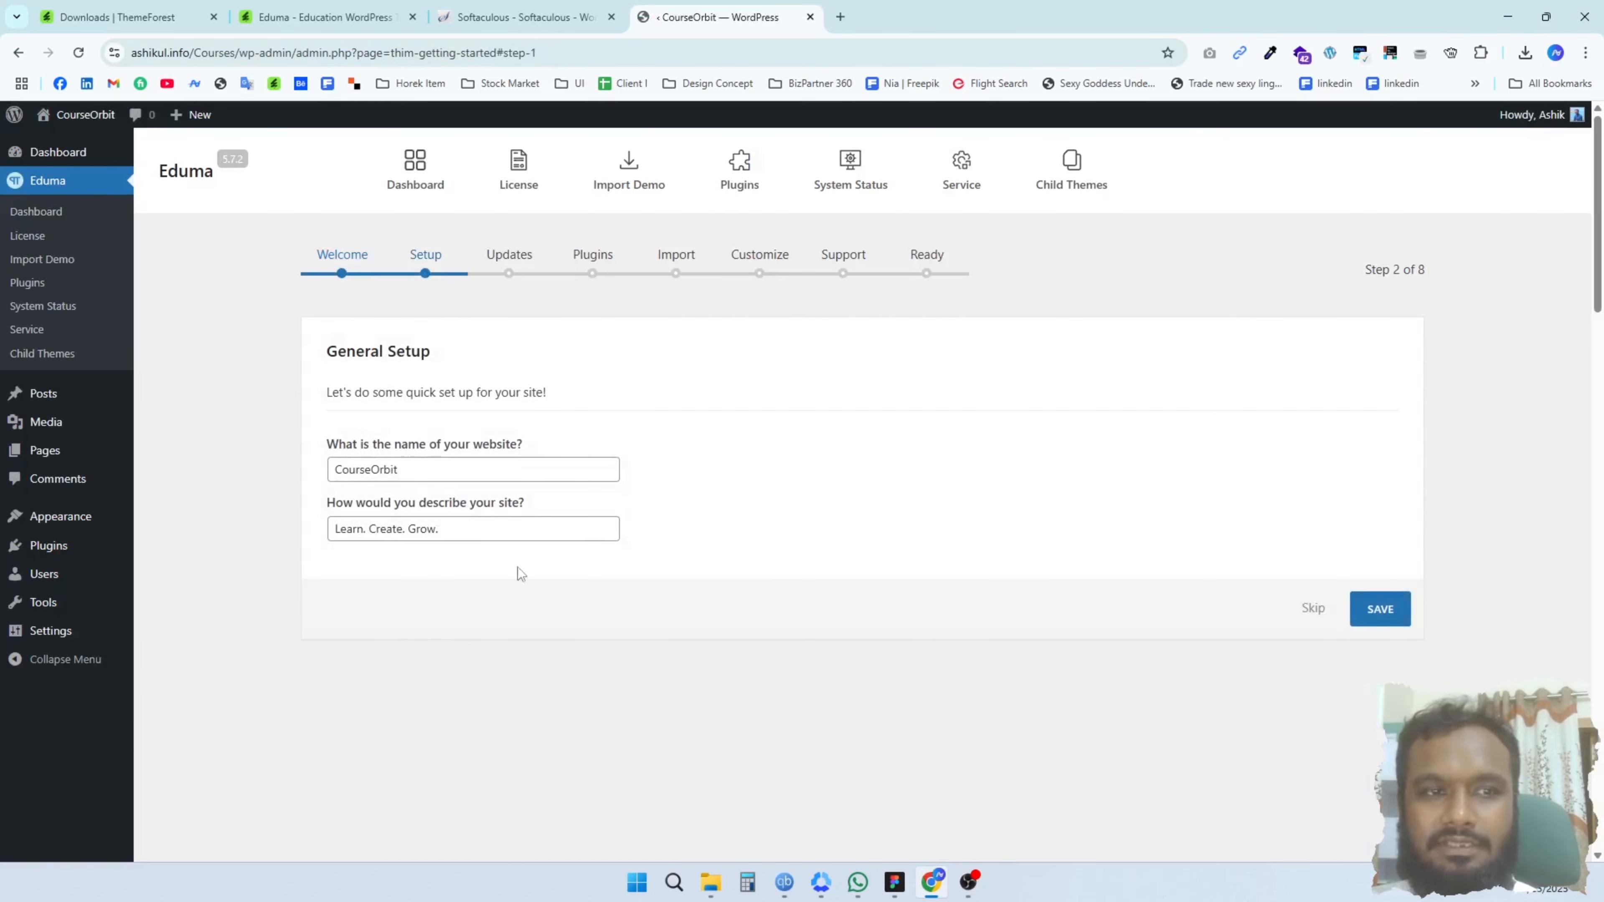
pyautogui.click(1384, 610)
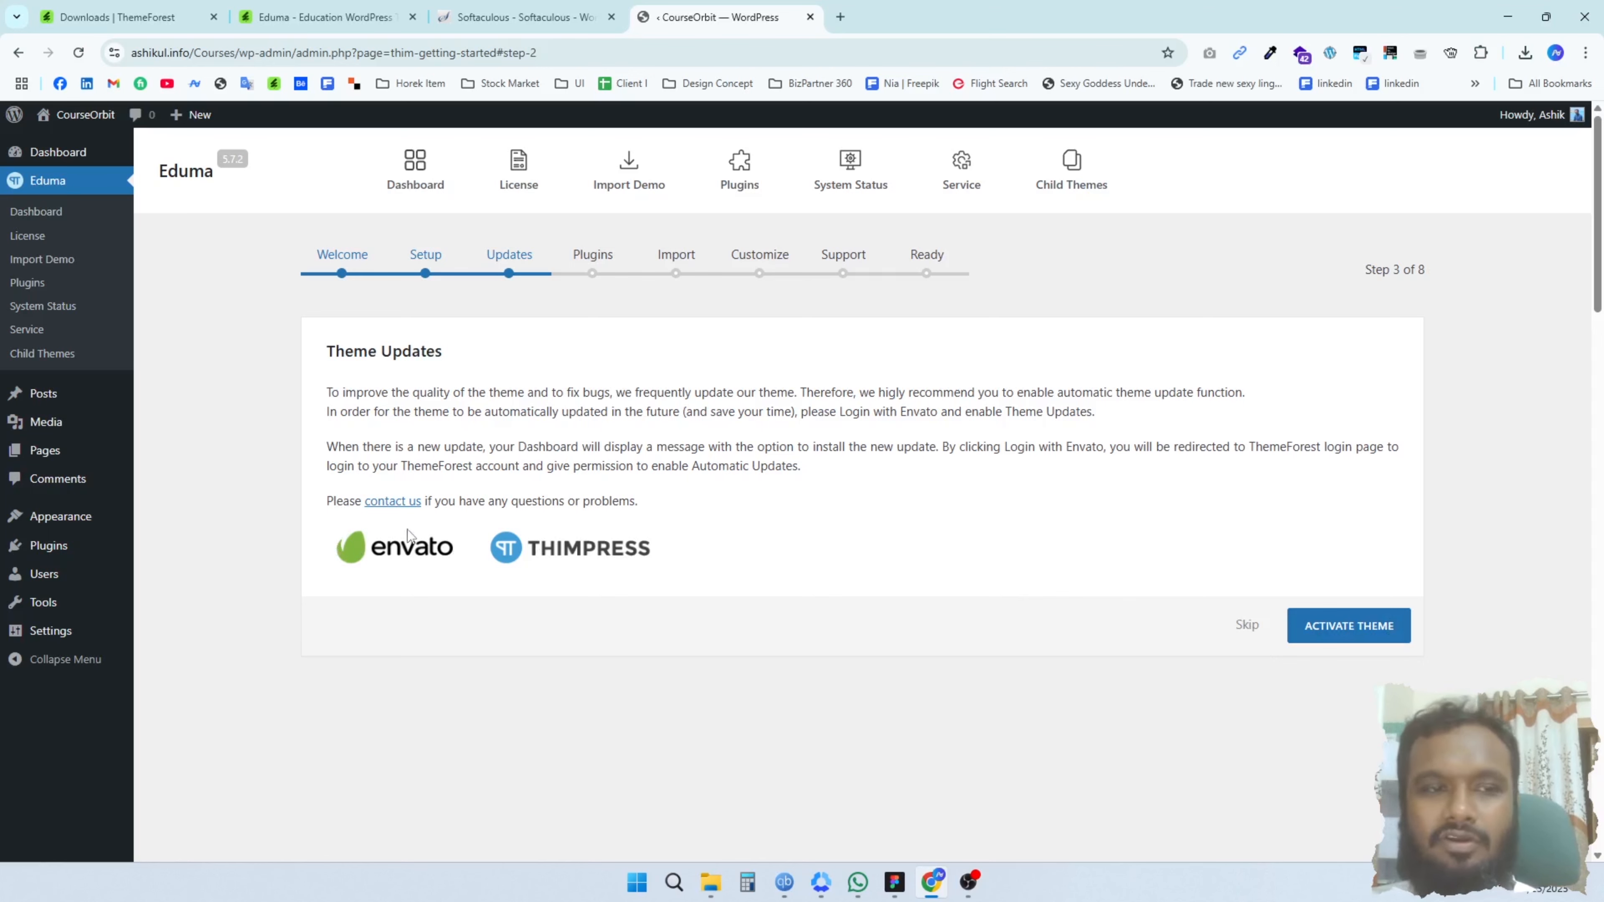
pyautogui.click(166, 23)
# Step: Close the Eduma demo preview, open the Eduma item page, and view its $69 Regular License
pyautogui.click(322, 19)
pyautogui.scroll(5, 487, 402)
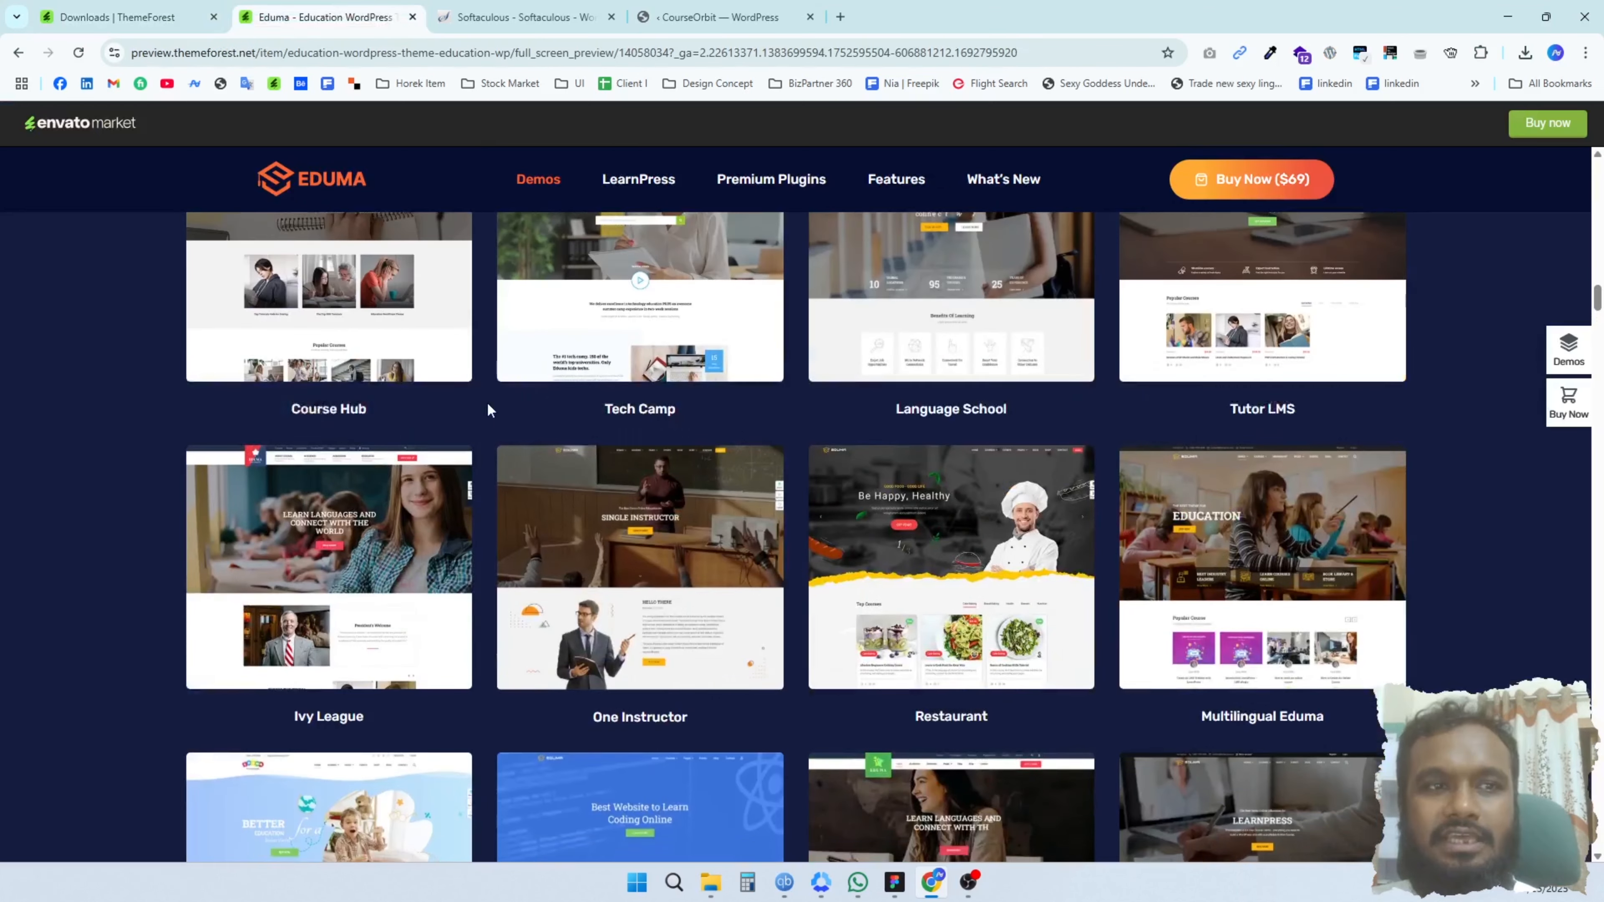
pyautogui.click(153, 17)
pyautogui.click(413, 17)
pyautogui.click(455, 529)
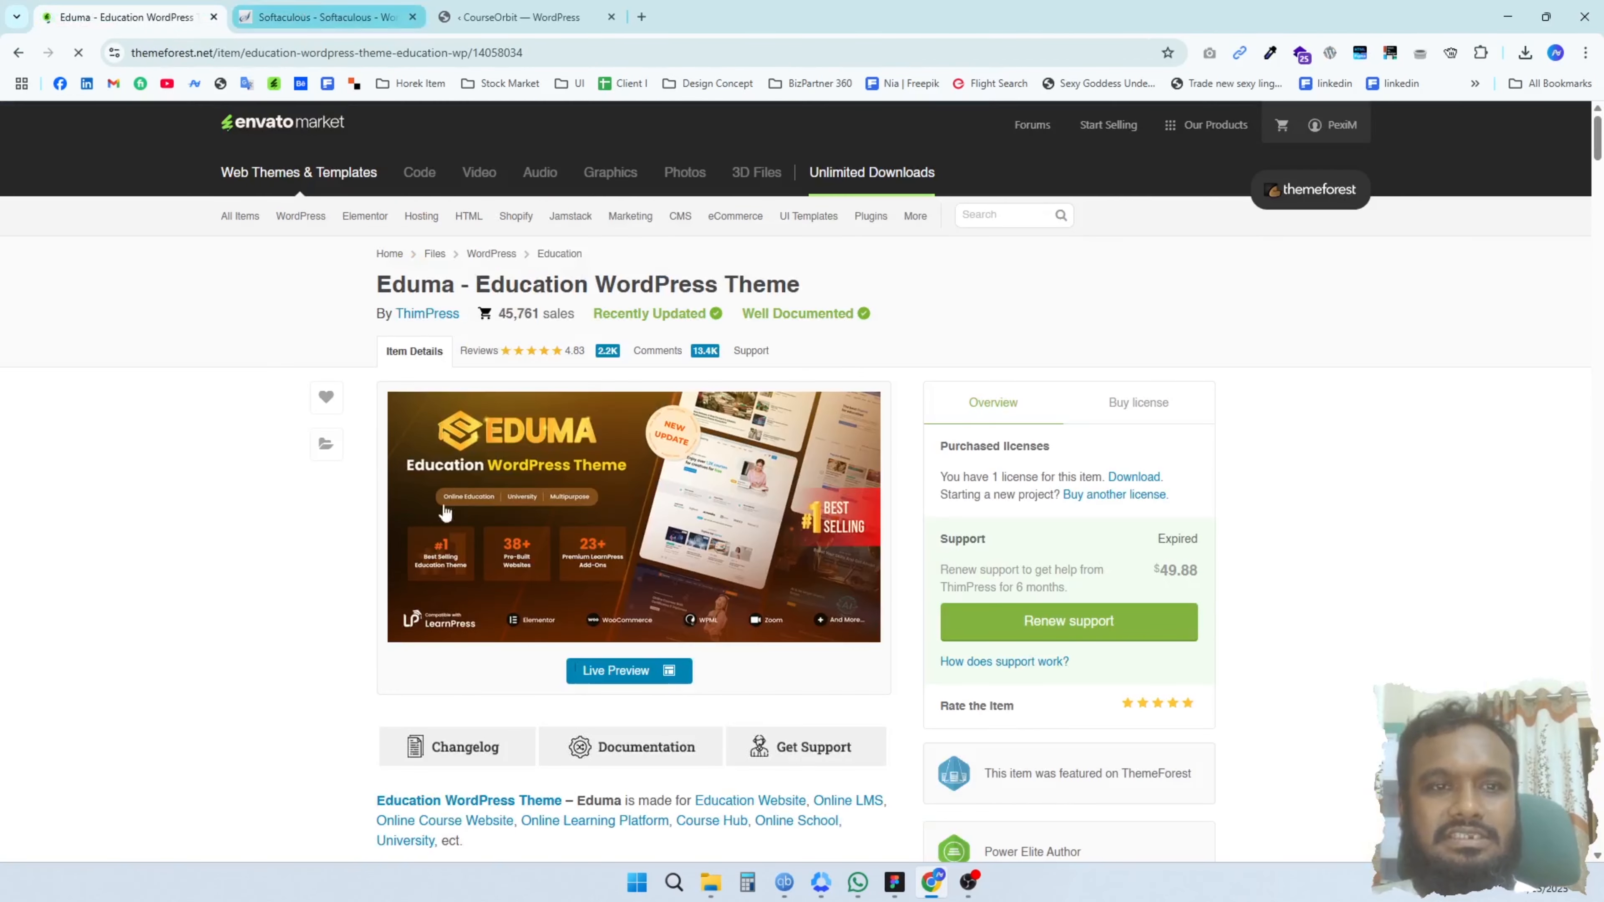
pyautogui.click(1112, 411)
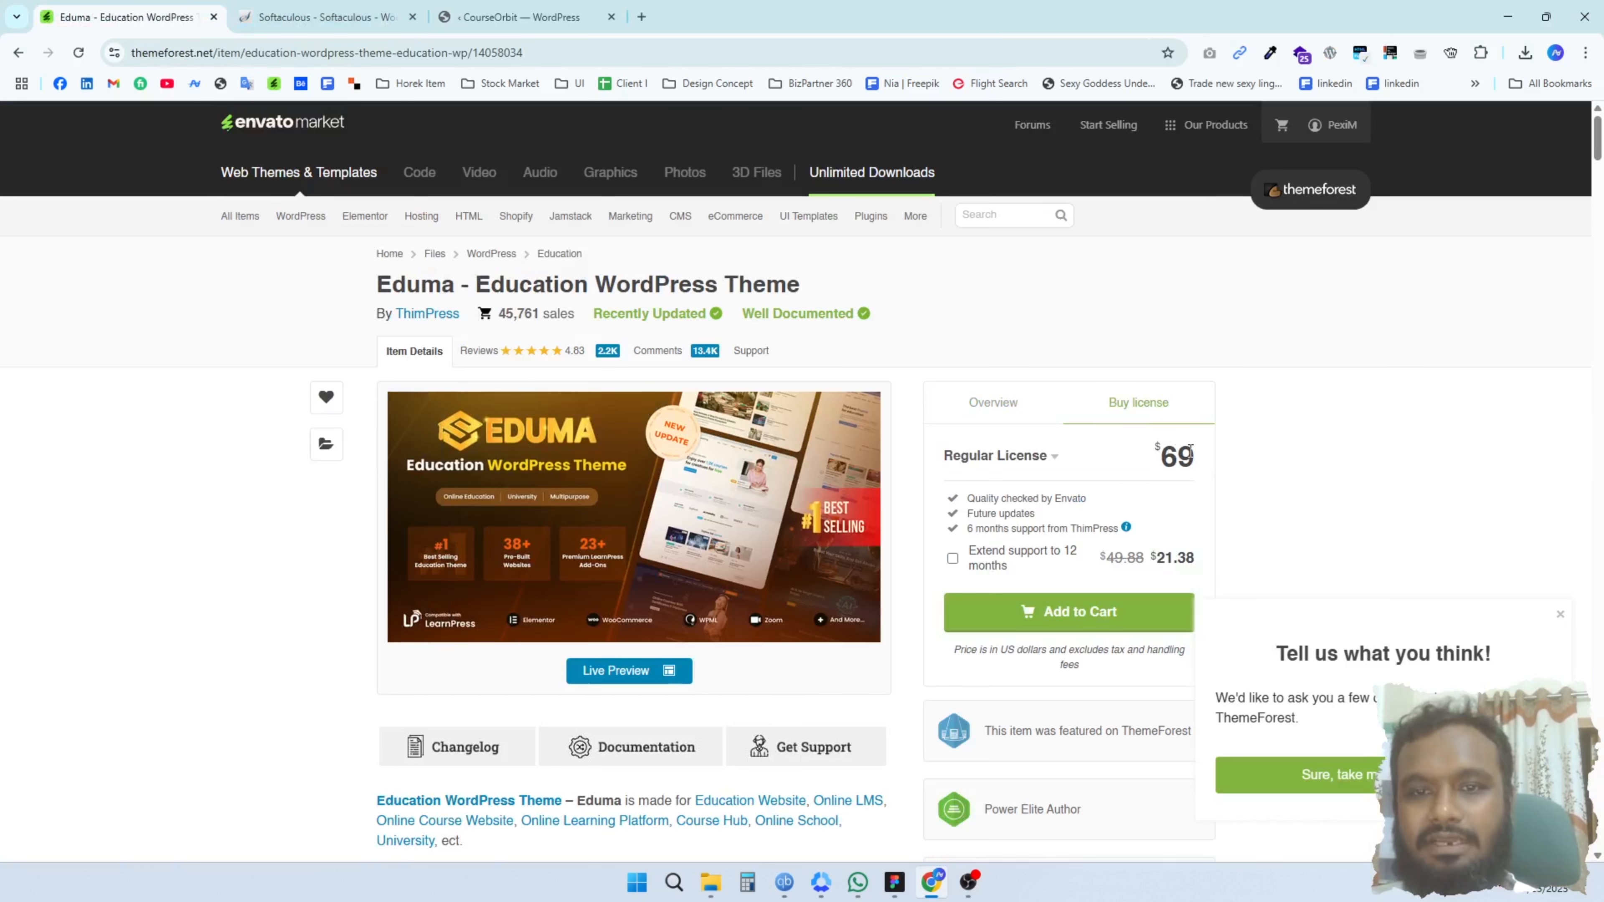
pyautogui.moveTo(1191, 450); pyautogui.dragTo(1162, 452)
pyautogui.click(1284, 470)
pyautogui.click(525, 17)
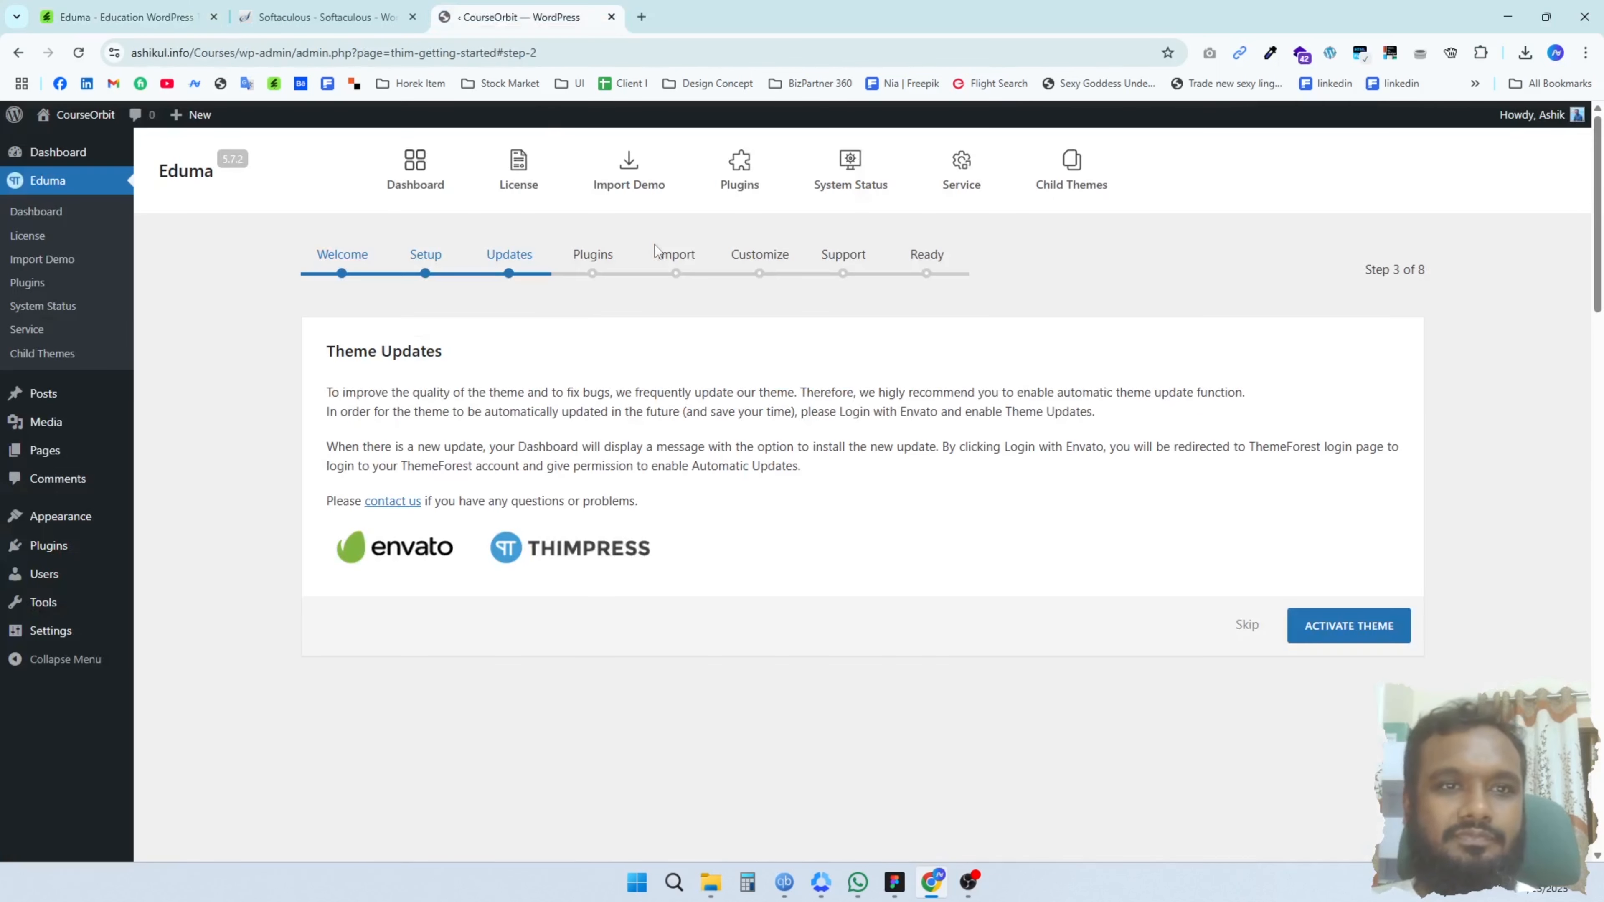
# Step: Start the Eduma theme licence activation and paste the purchase code into its field
pyautogui.click(1362, 629)
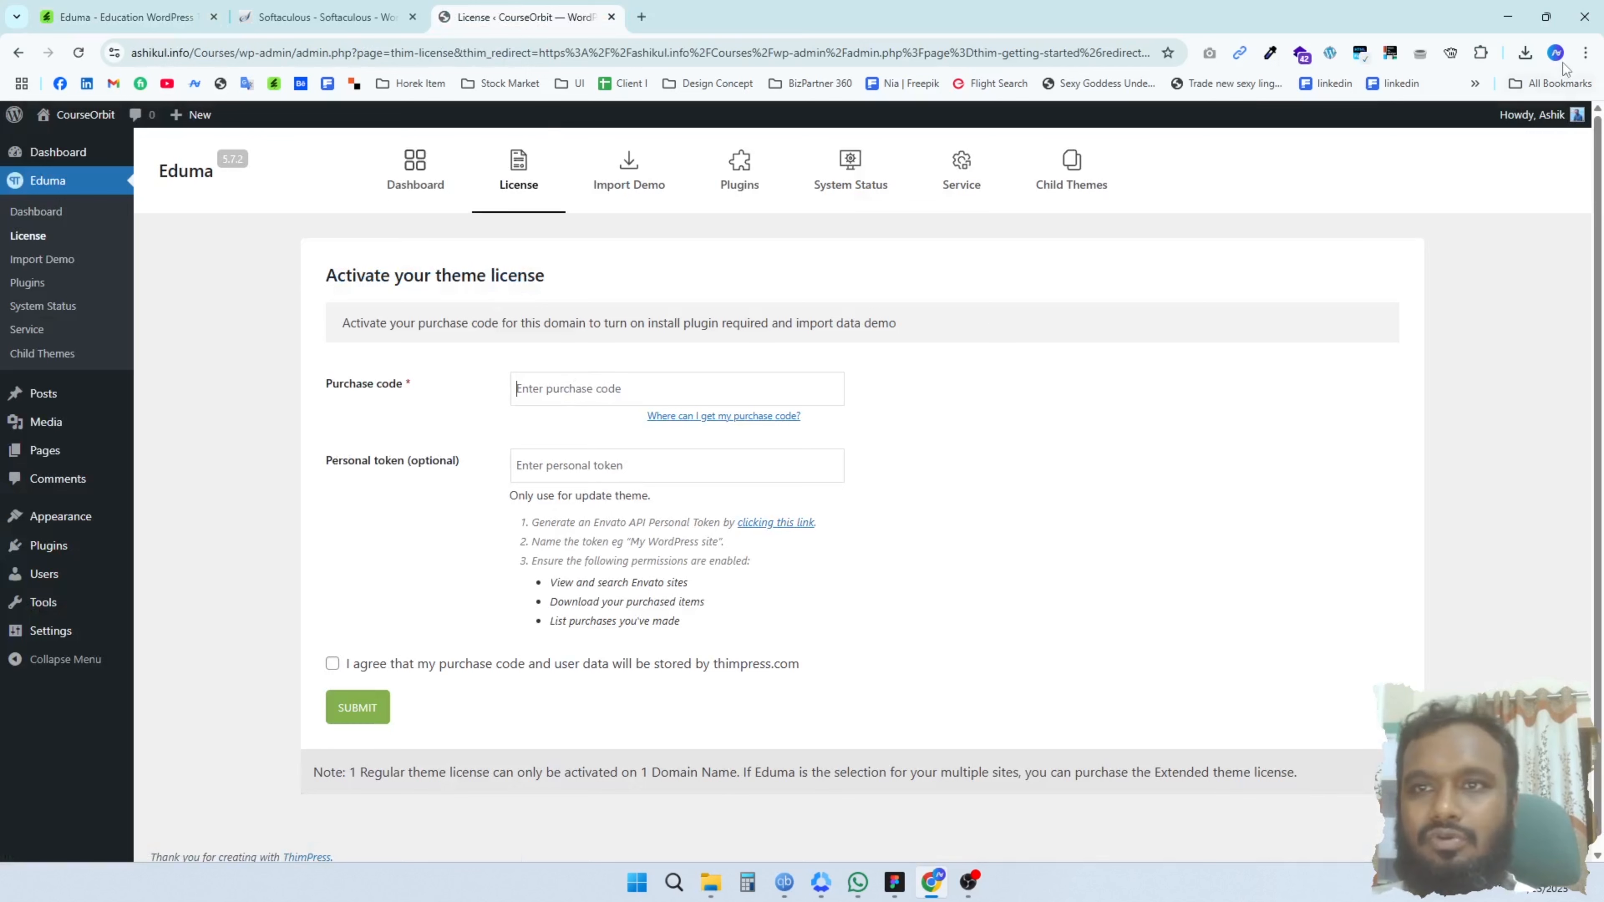
pyautogui.click(1527, 55)
pyautogui.click(1387, 139)
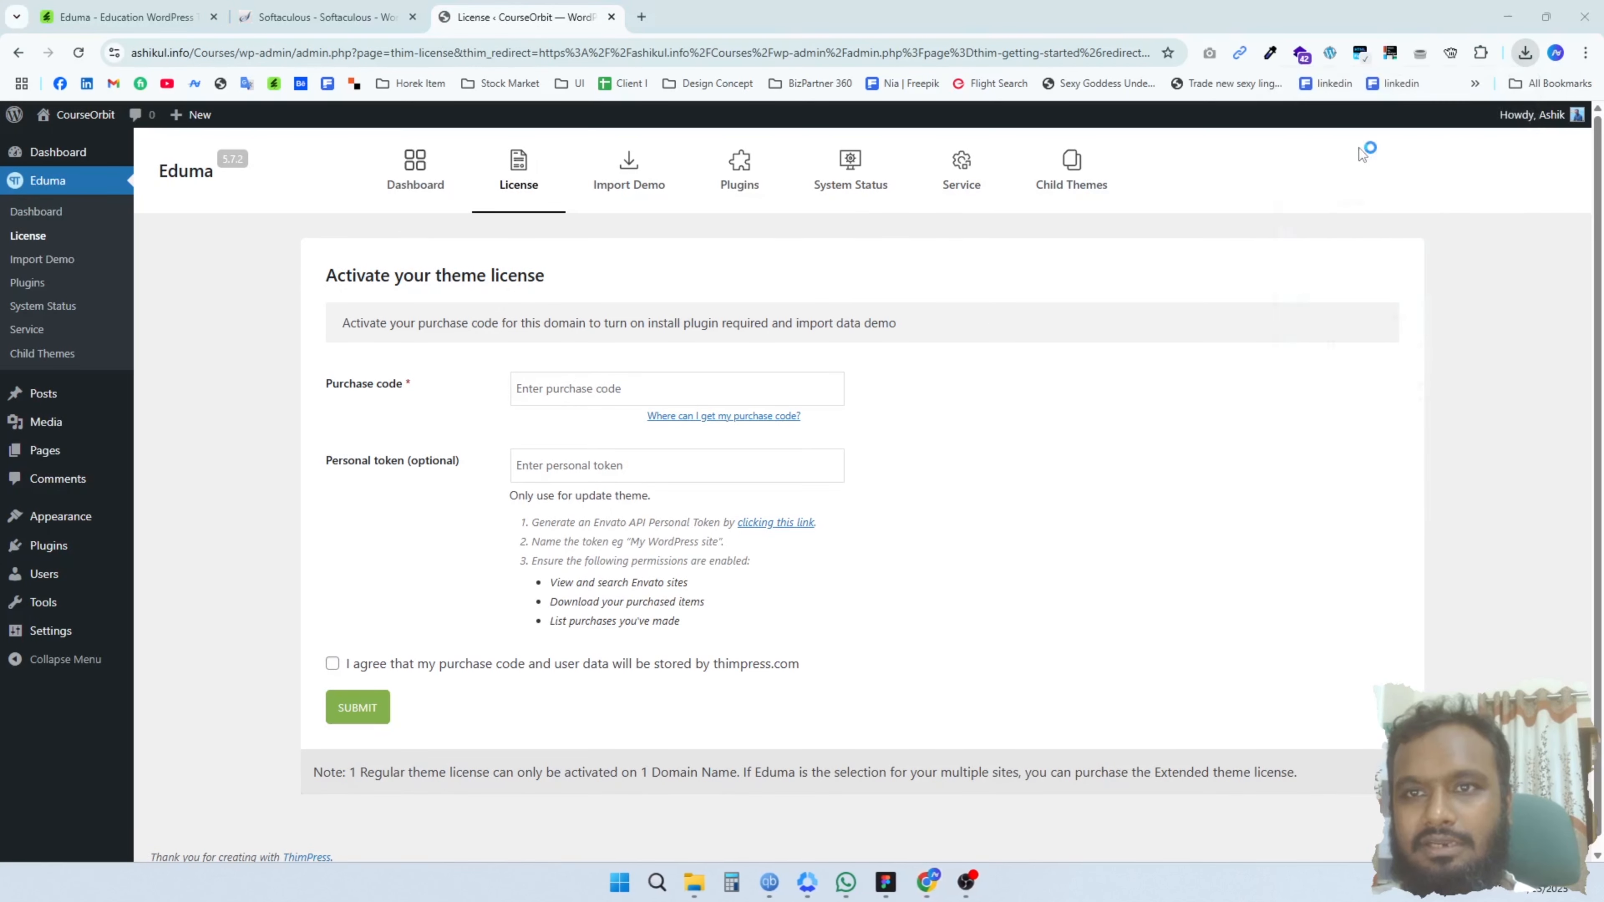
pyautogui.click(627, 383)
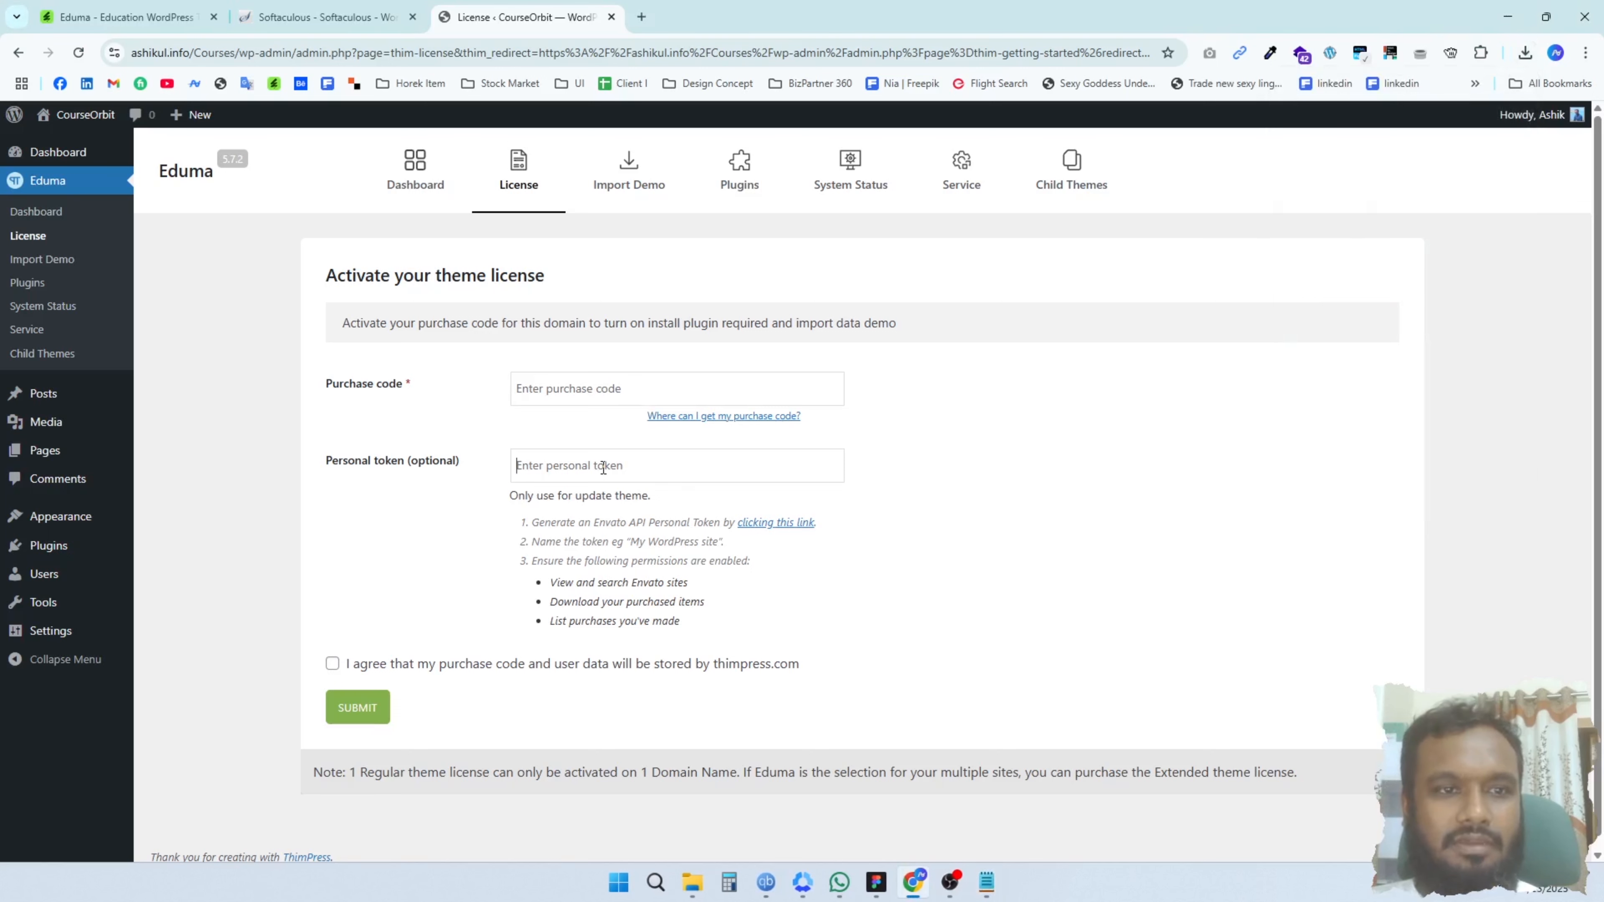
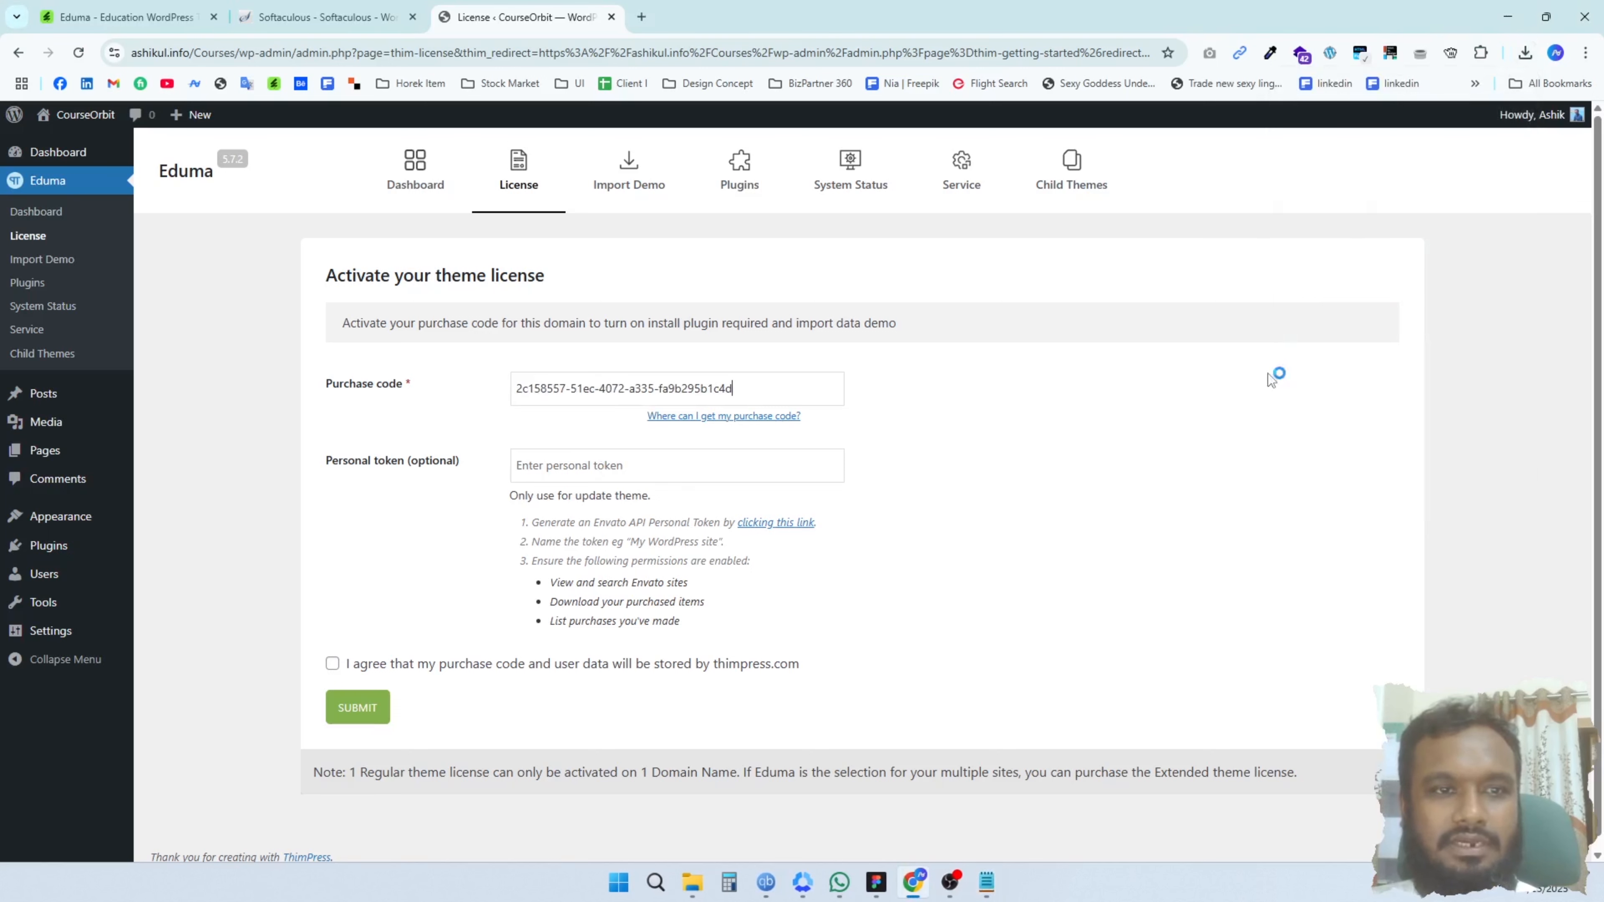
# Step: Open Envato's personal token page and agree to storing the purchase code and data
pyautogui.click(788, 524)
pyautogui.click(333, 664)
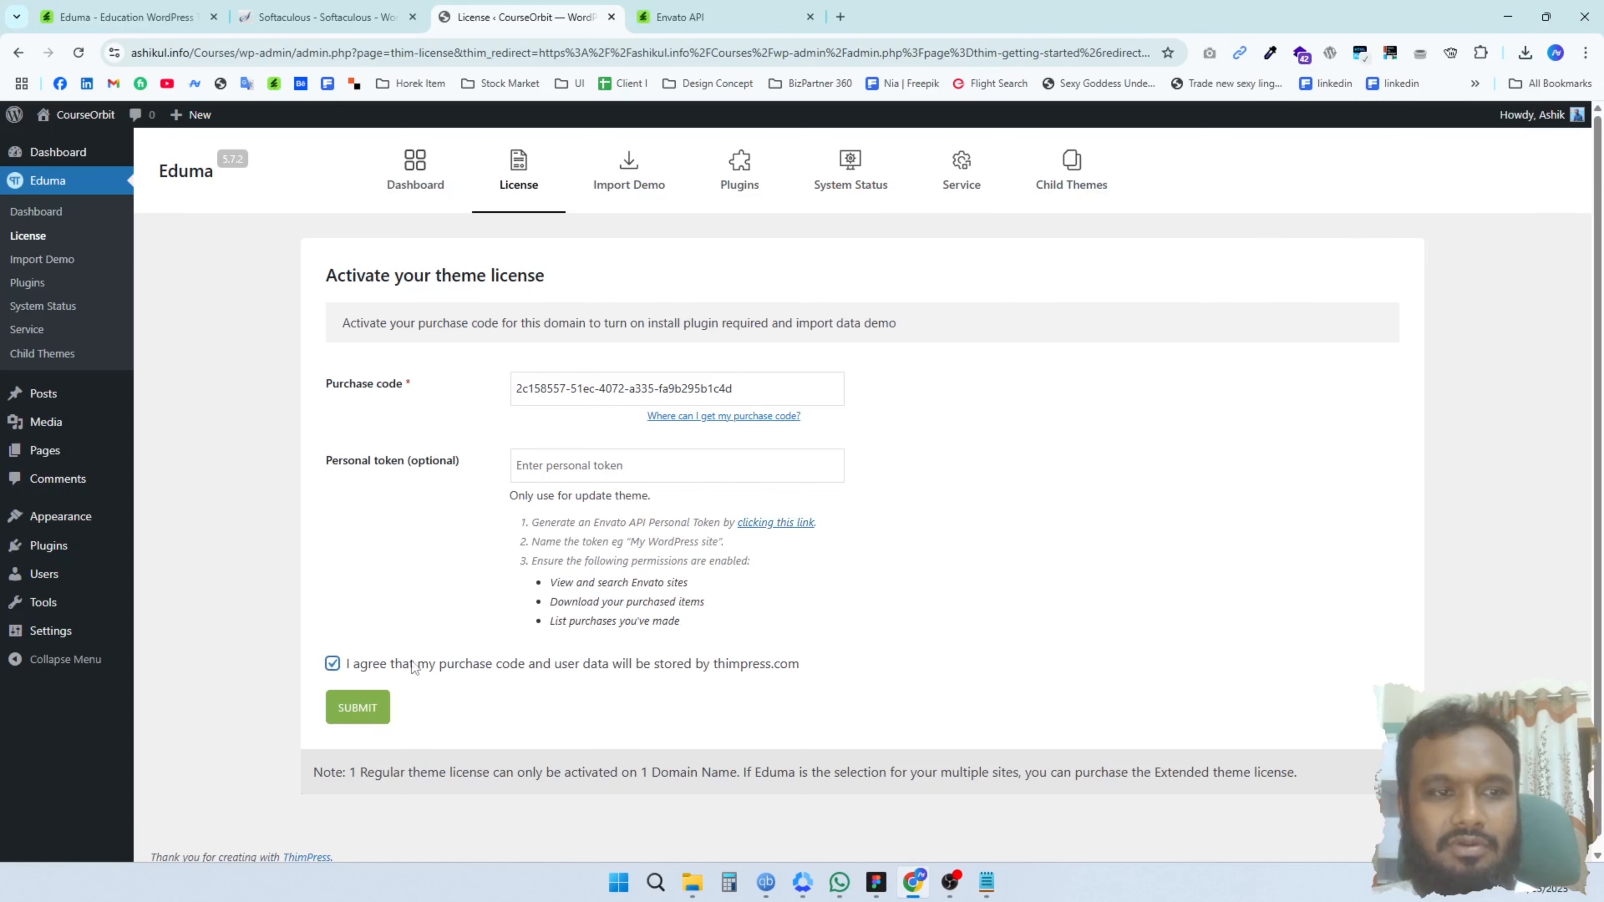
pyautogui.click(682, 13)
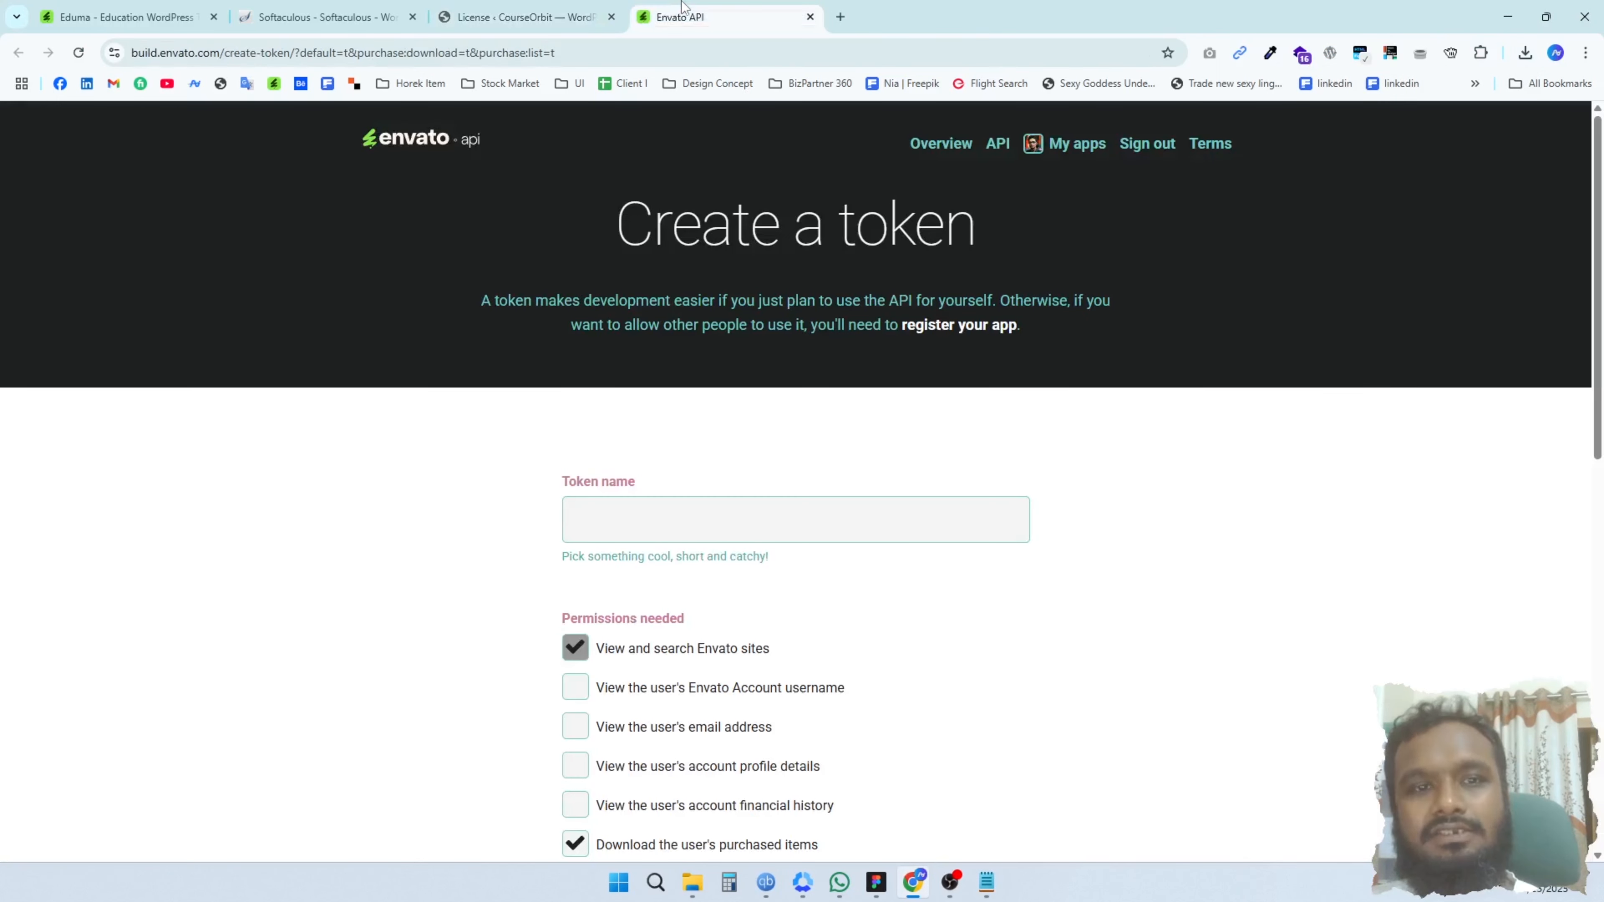
# Step: Name a new Envato personal token, accept the terms, and create it
pyautogui.scroll(-5, 691, 531)
pyautogui.click(715, 188)
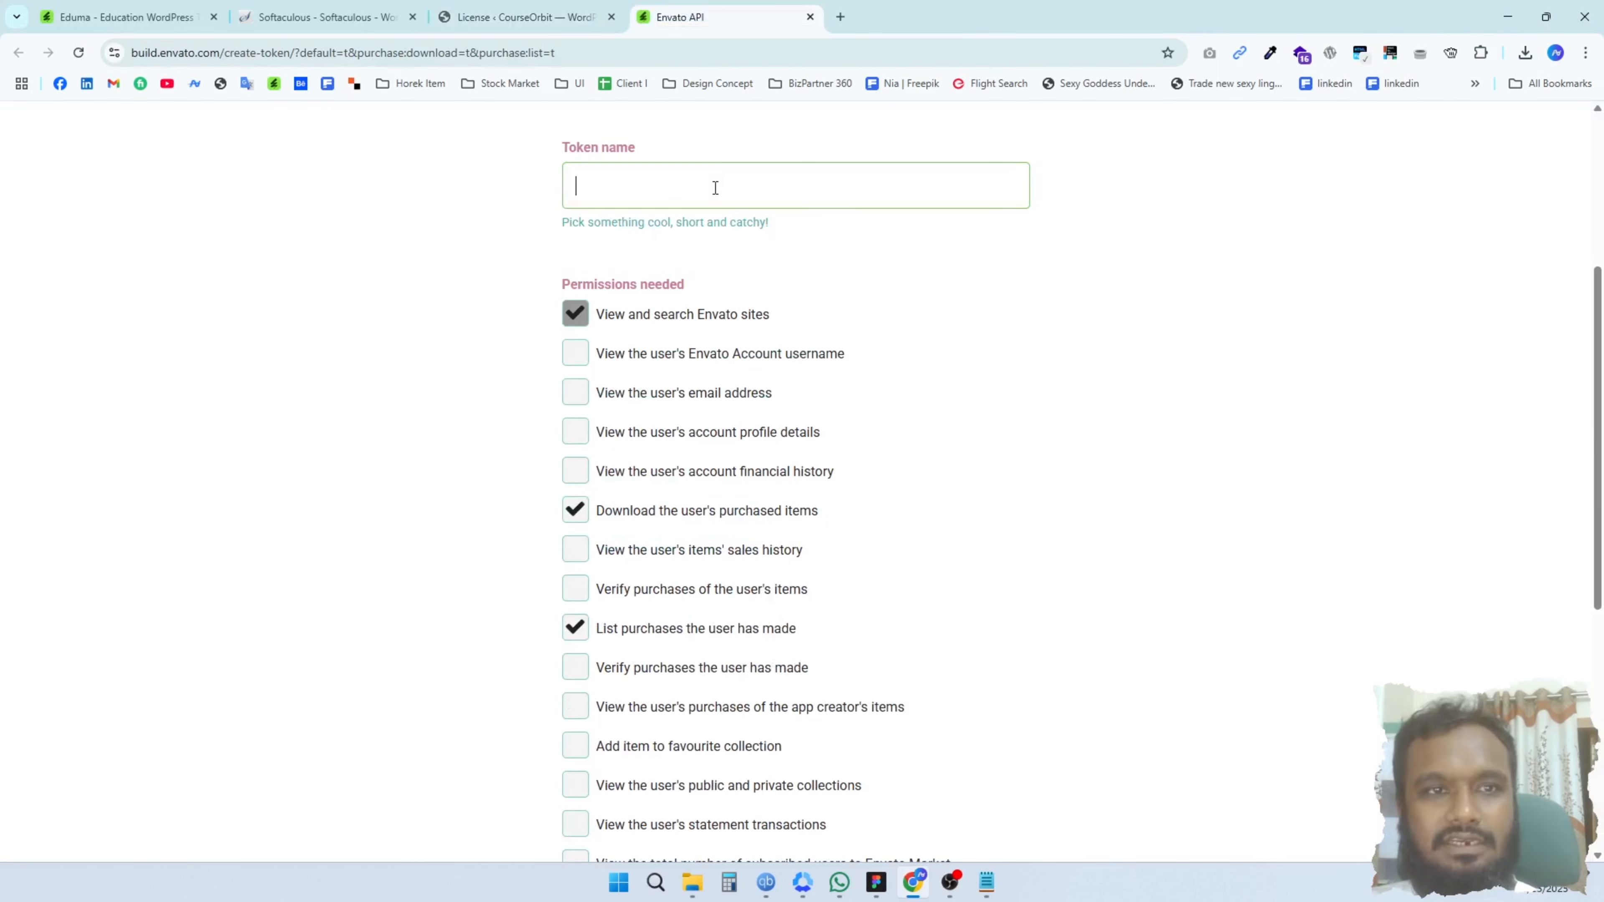
pyautogui.write('ashik')
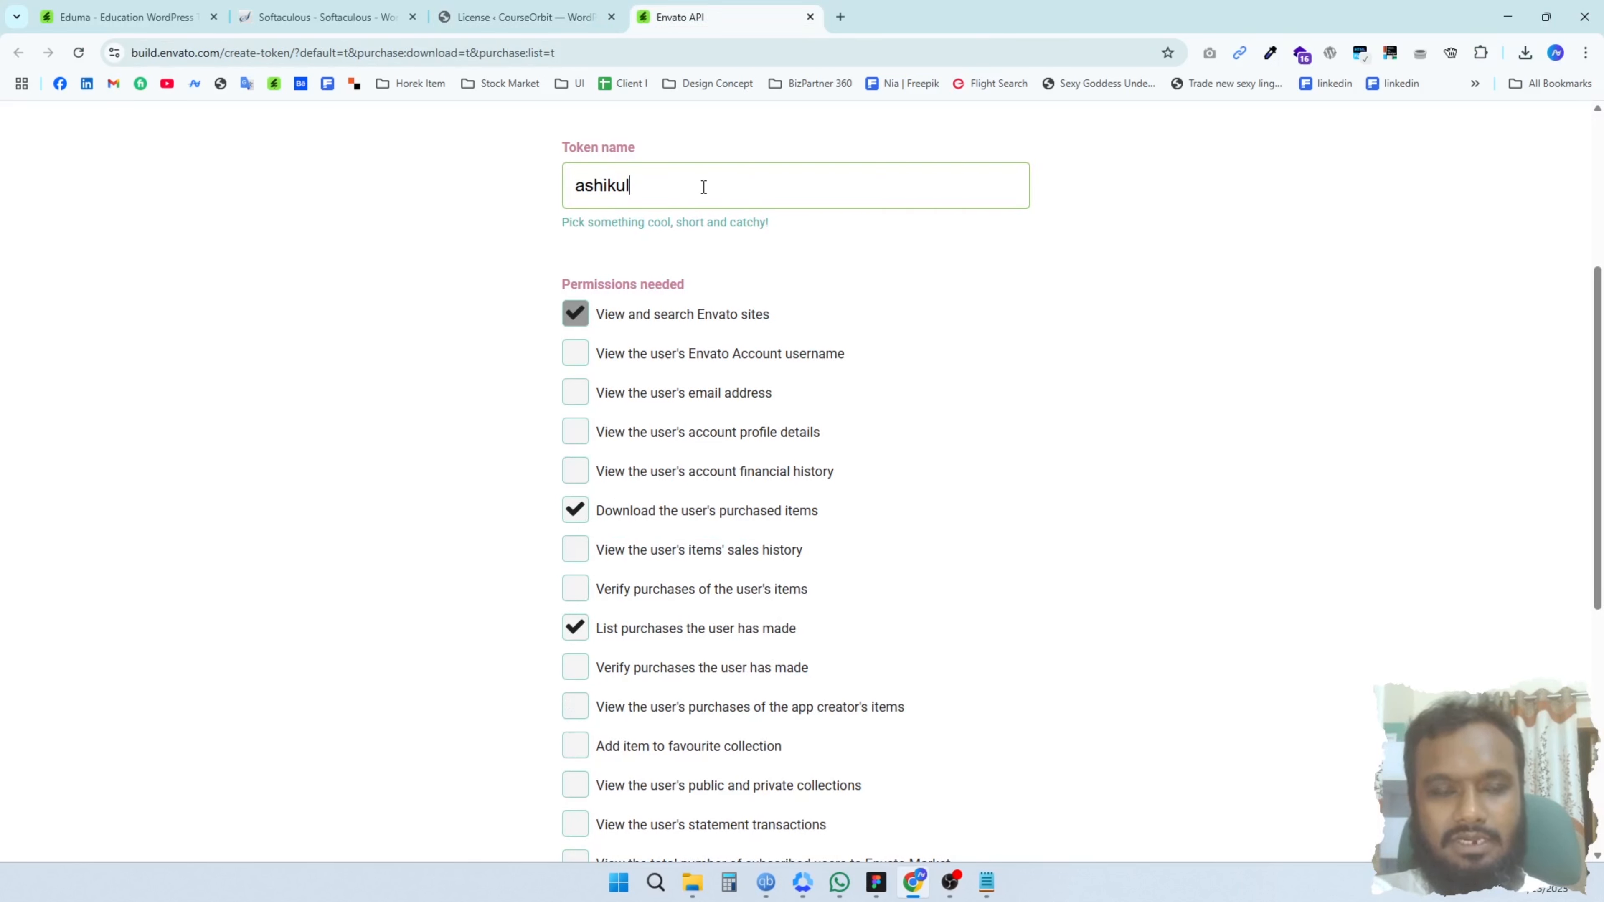
pyautogui.write('ul')
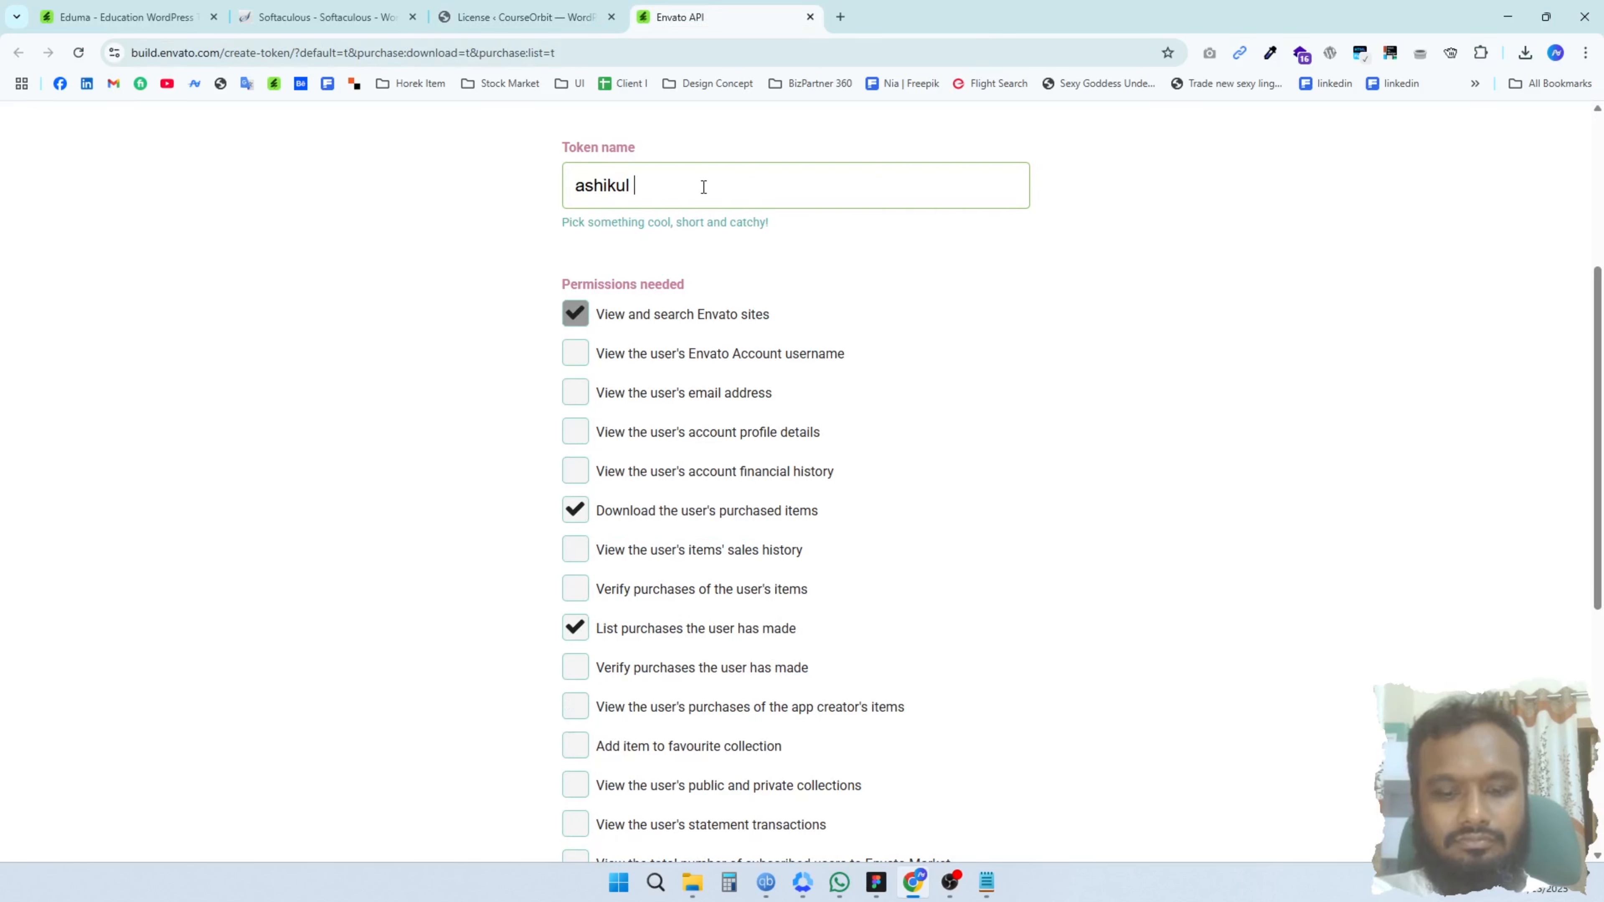
pyautogui.write('_courses')
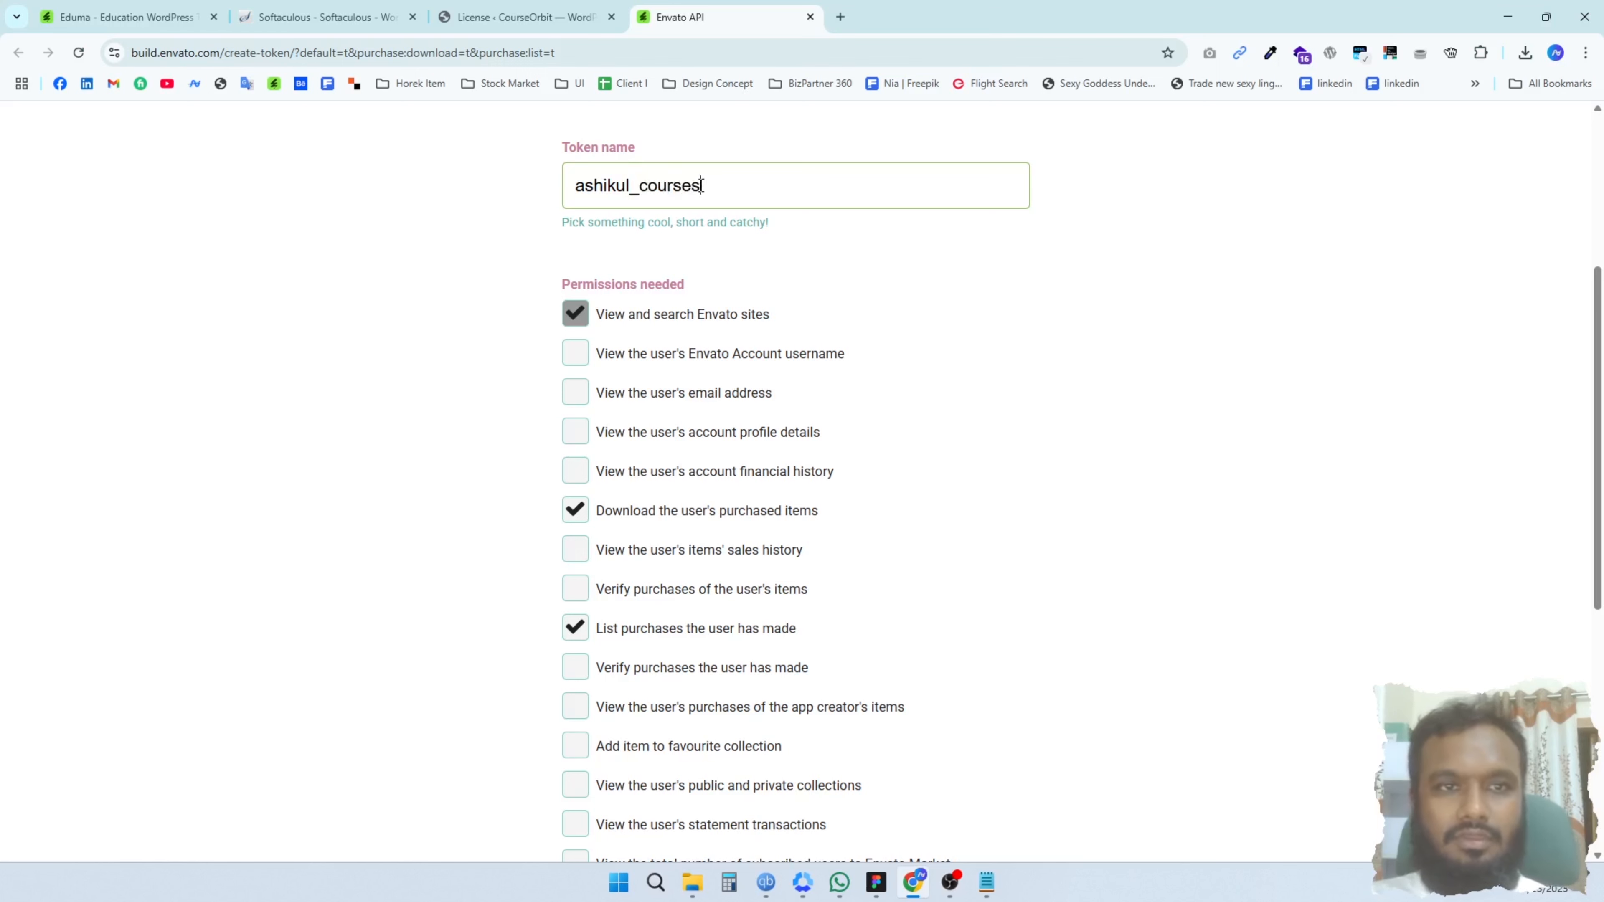
pyautogui.scroll(-7, 707, 202)
pyautogui.click(574, 536)
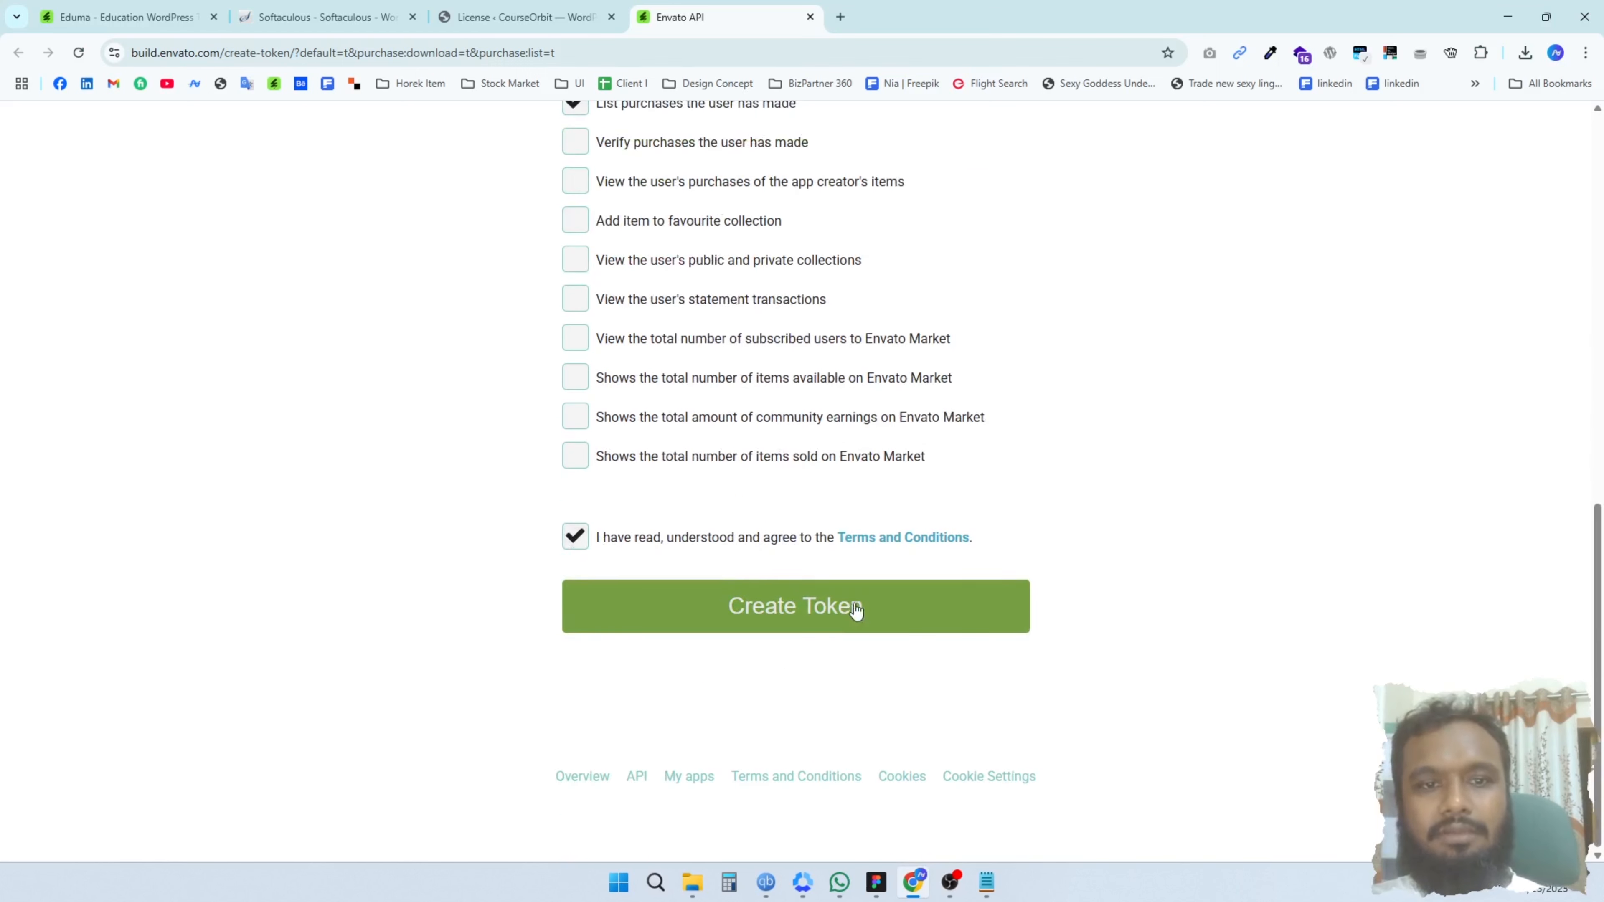
pyautogui.click(856, 608)
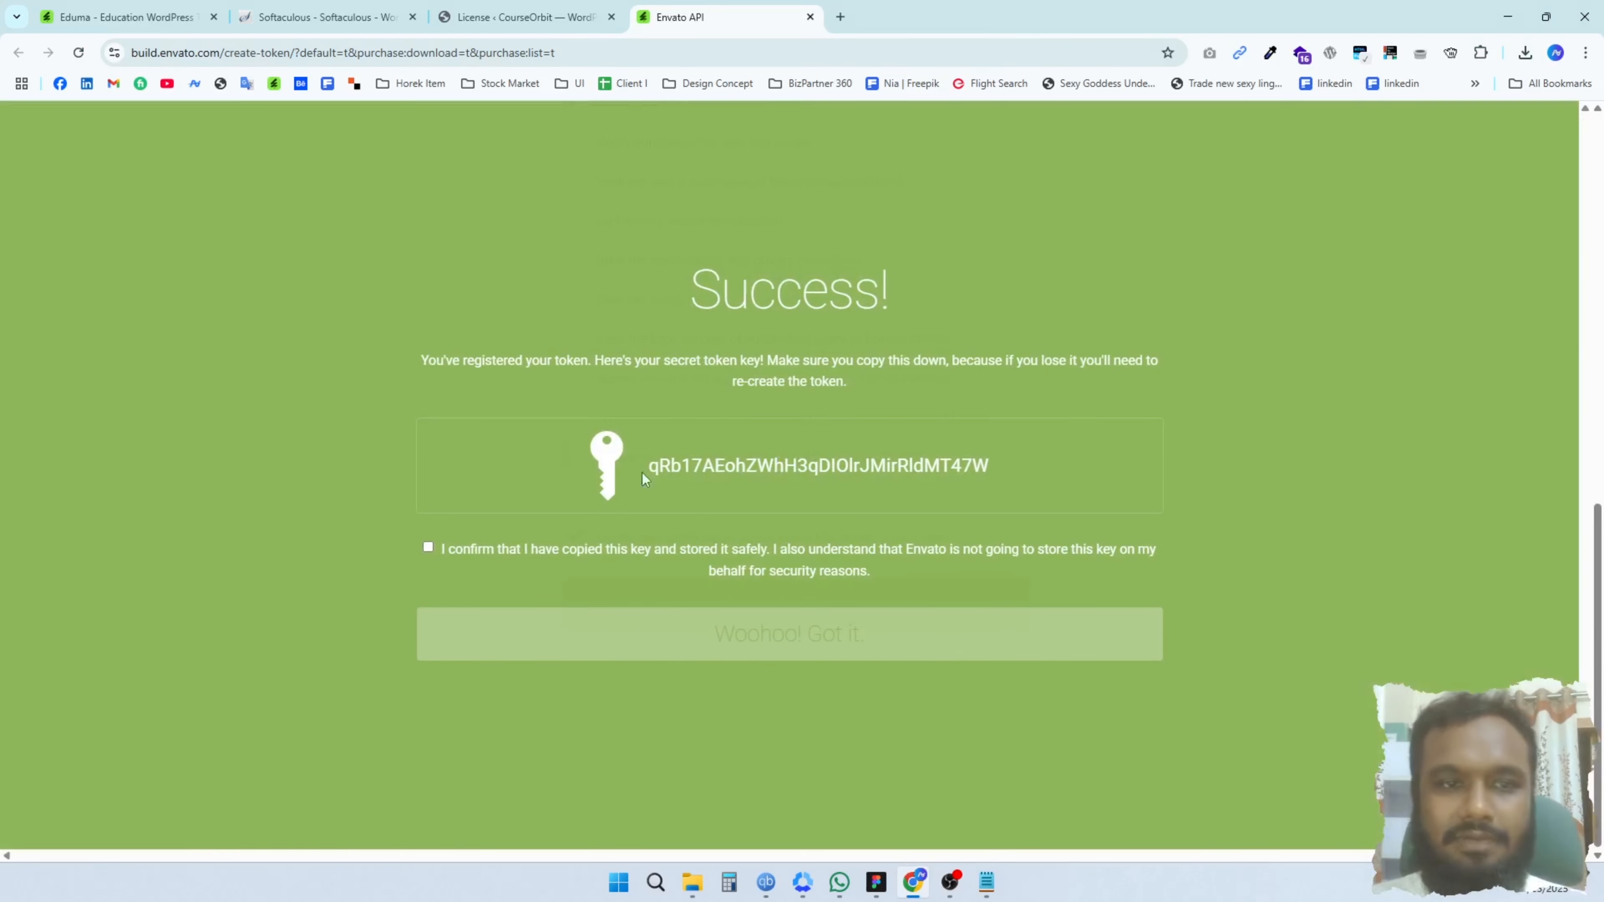
# Step: Copy the token's secret key, confirm it's saved, and return to the WordPress licence form
pyautogui.moveTo(1038, 465); pyautogui.dragTo(619, 491)
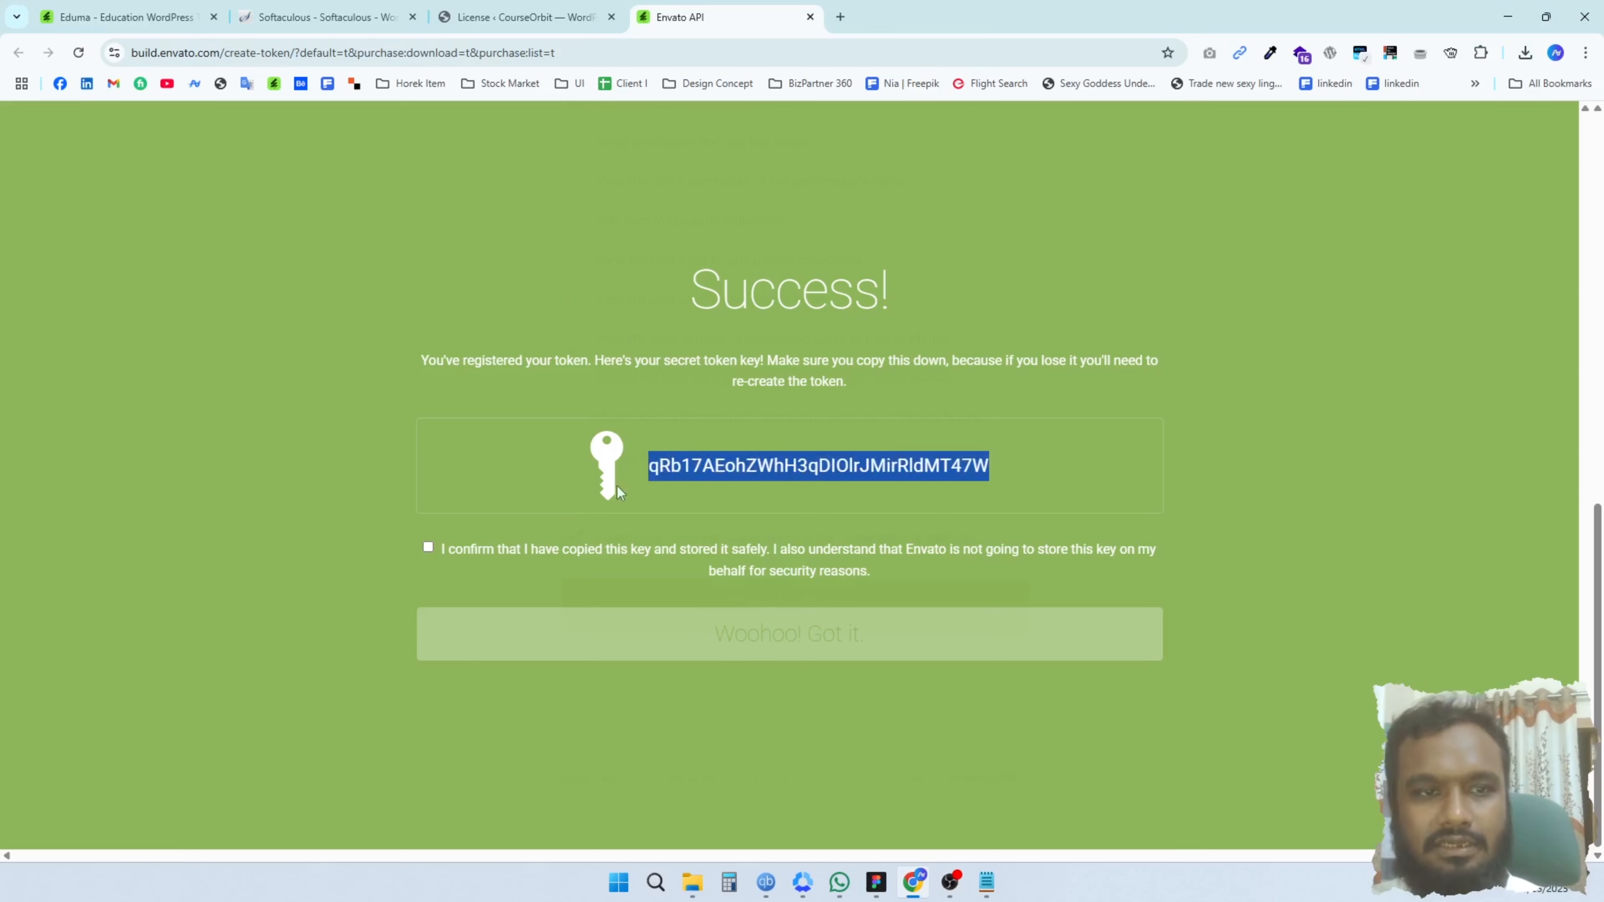
pyautogui.click(428, 547)
pyautogui.click(777, 631)
pyautogui.click(525, 17)
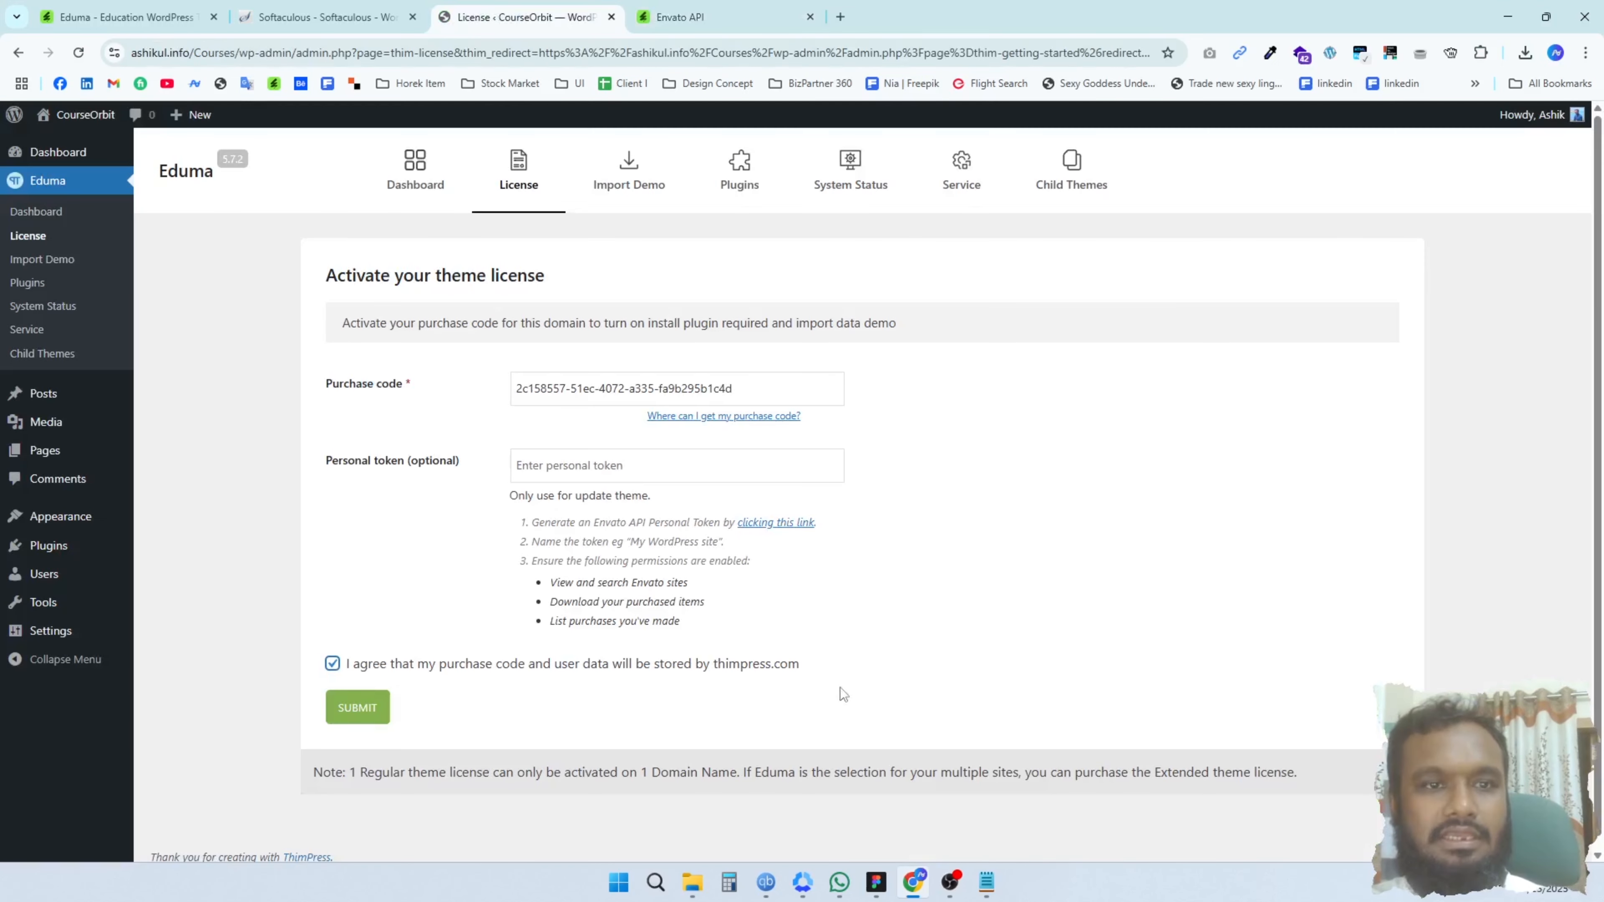
# Step: Paste the personal token and submit the licence, revealing the code is active on another domain
pyautogui.click(655, 477)
pyautogui.hotkey('ctrl', 'v')
pyautogui.click(360, 709)
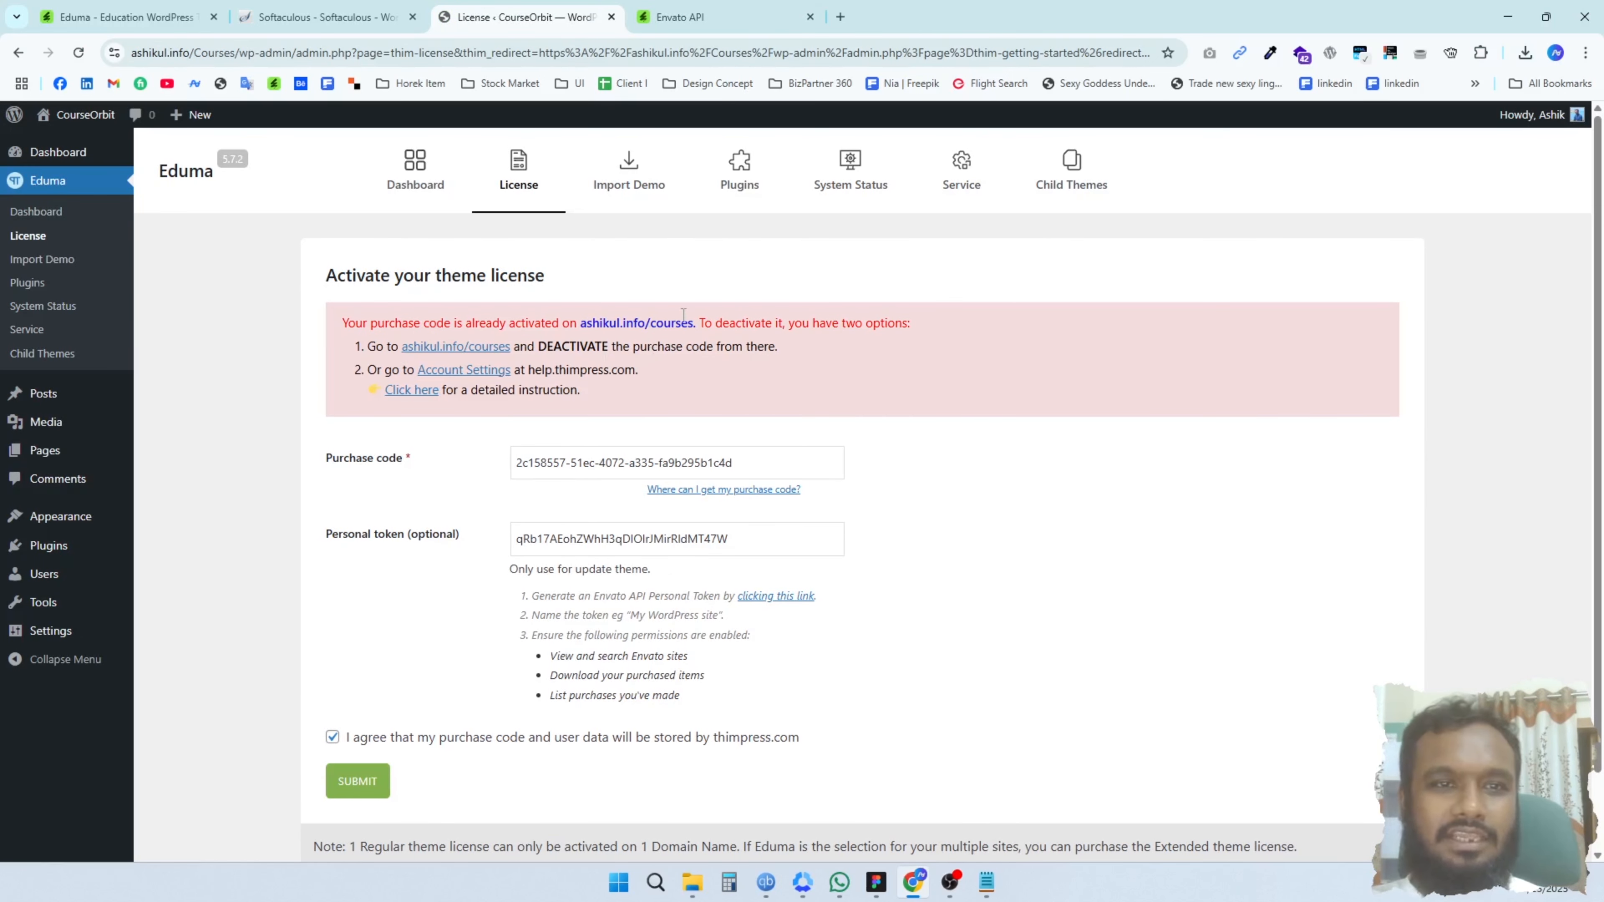
pyautogui.moveTo(698, 321); pyautogui.dragTo(585, 322)
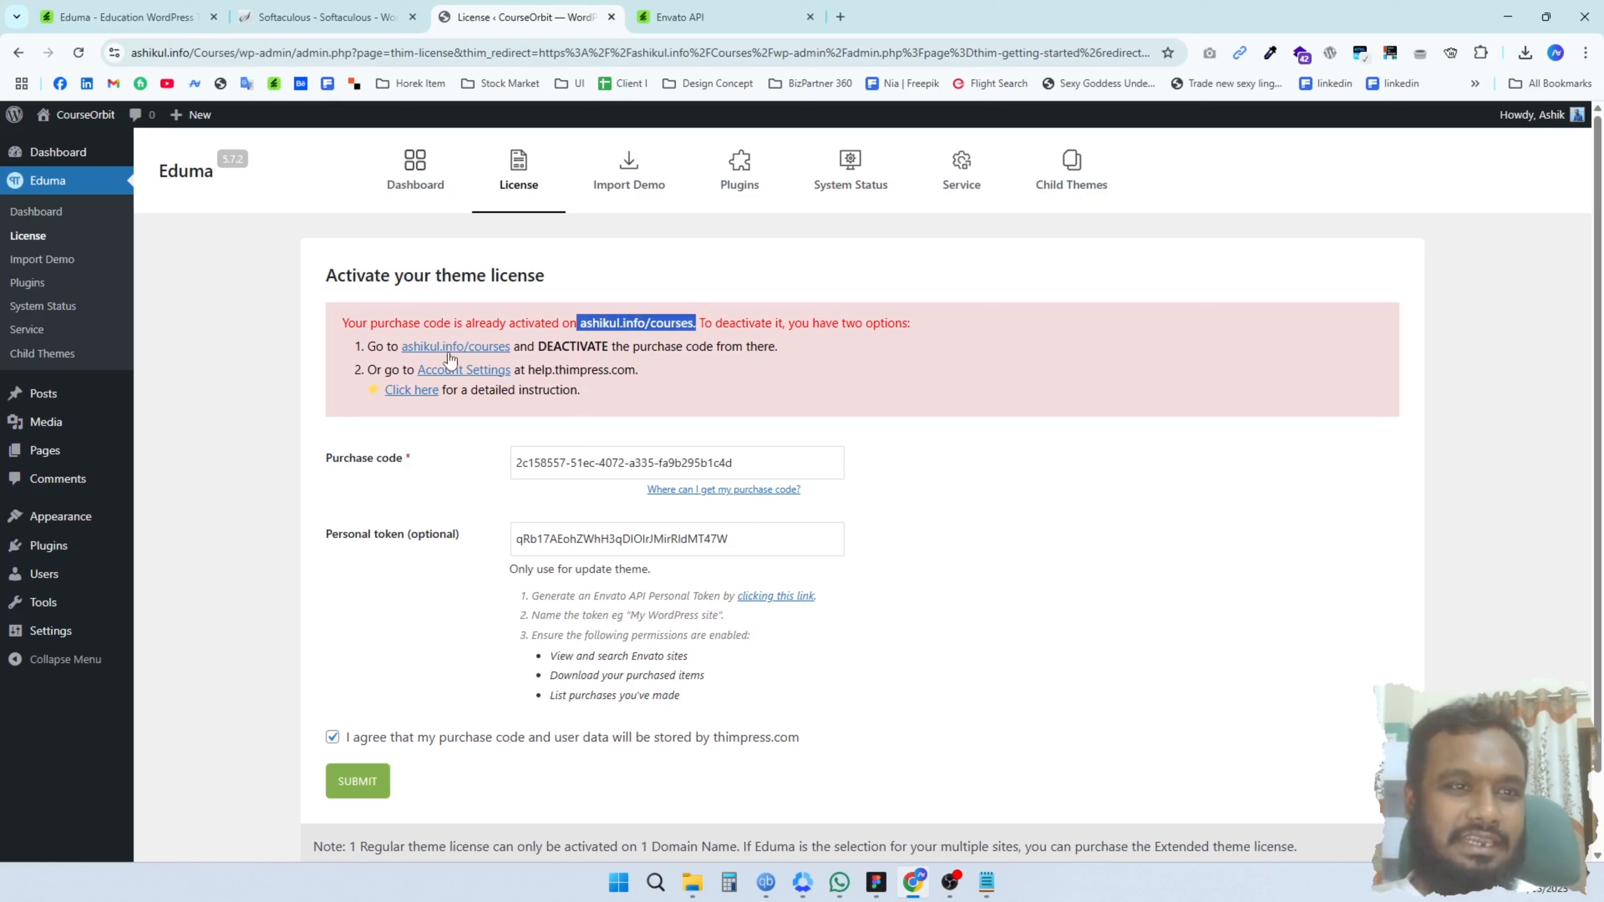
# Step: Open the ThimPress Account Settings page from the error message
pyautogui.click(454, 379)
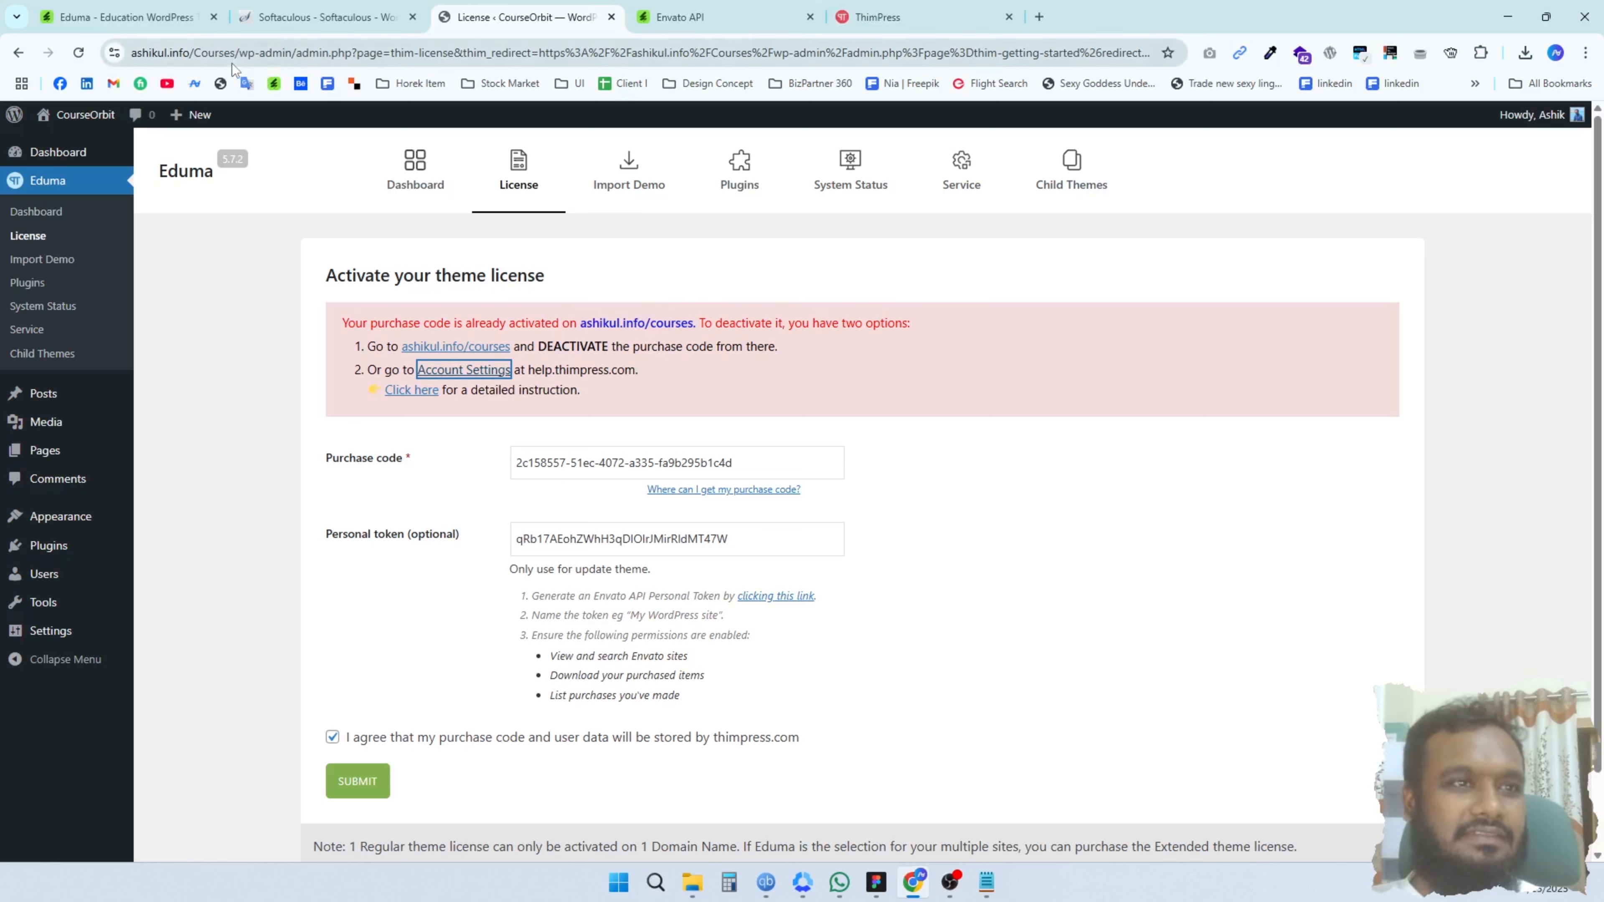
pyautogui.click(197, 53)
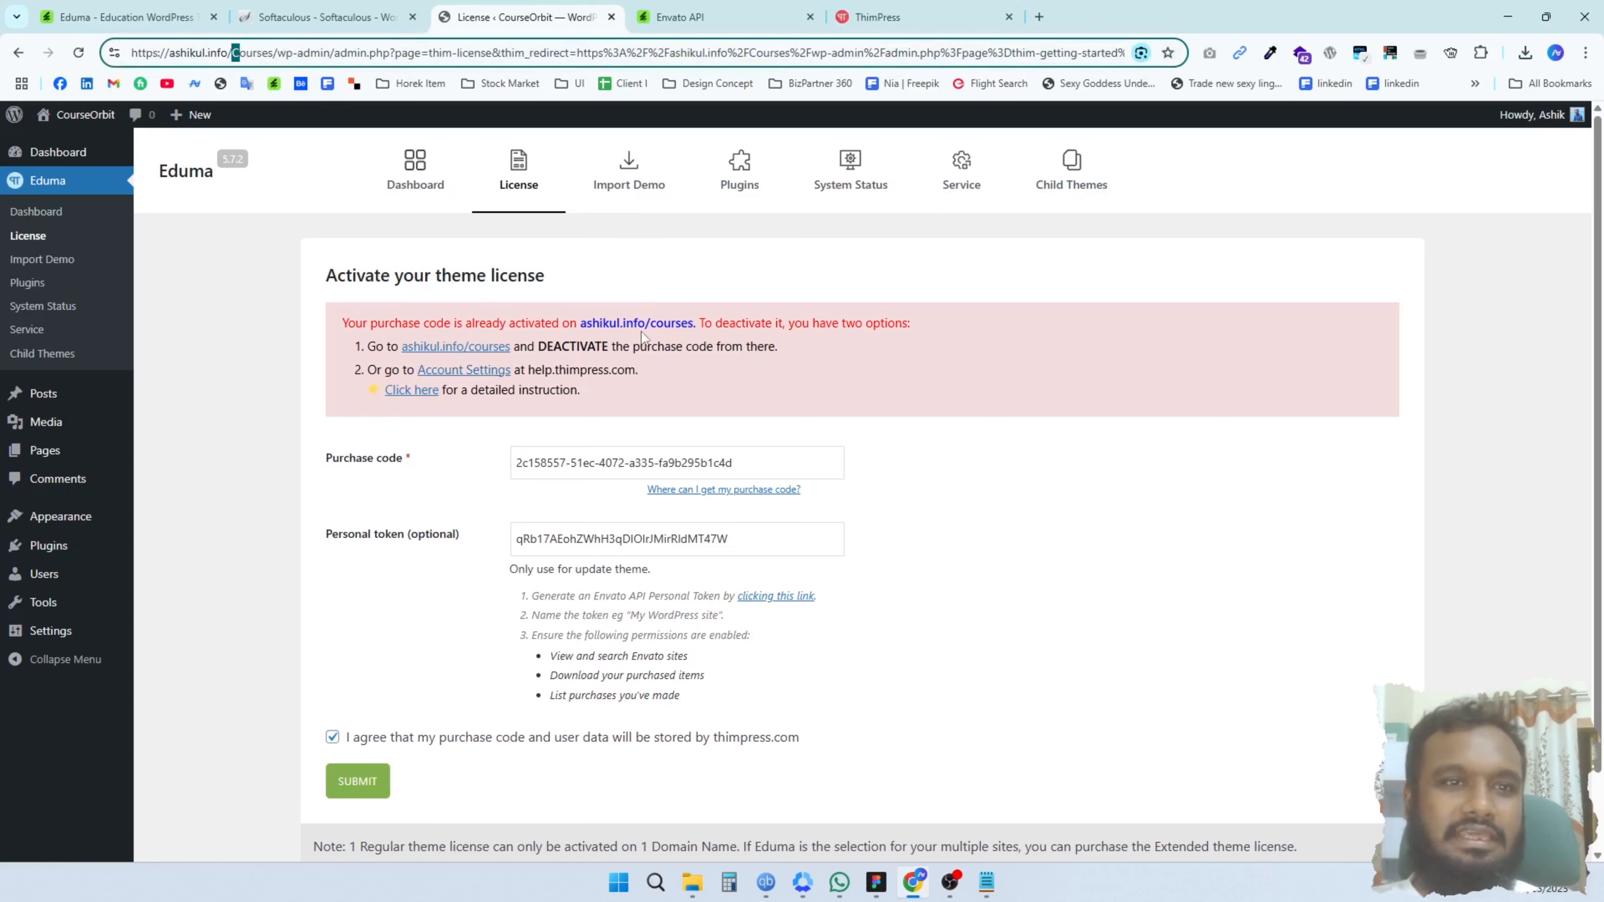
pyautogui.click(653, 323)
pyautogui.click(905, 7)
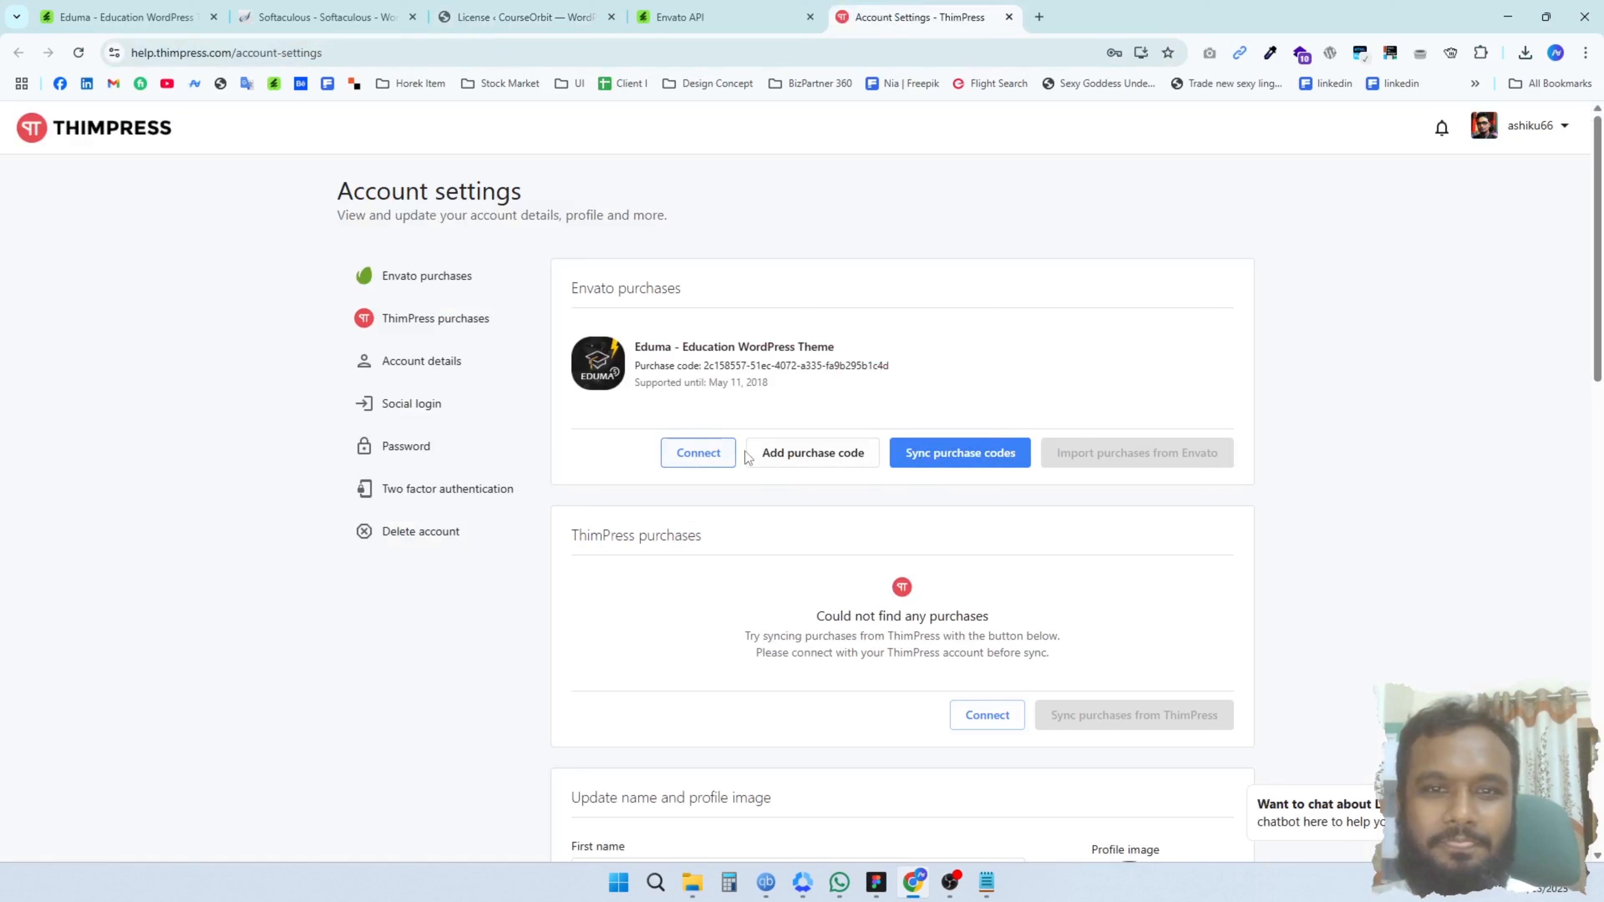
# Step: Connect Envato under Manage social login and approve ThimPress access to the Envato account
pyautogui.scroll(-10, 829, 470)
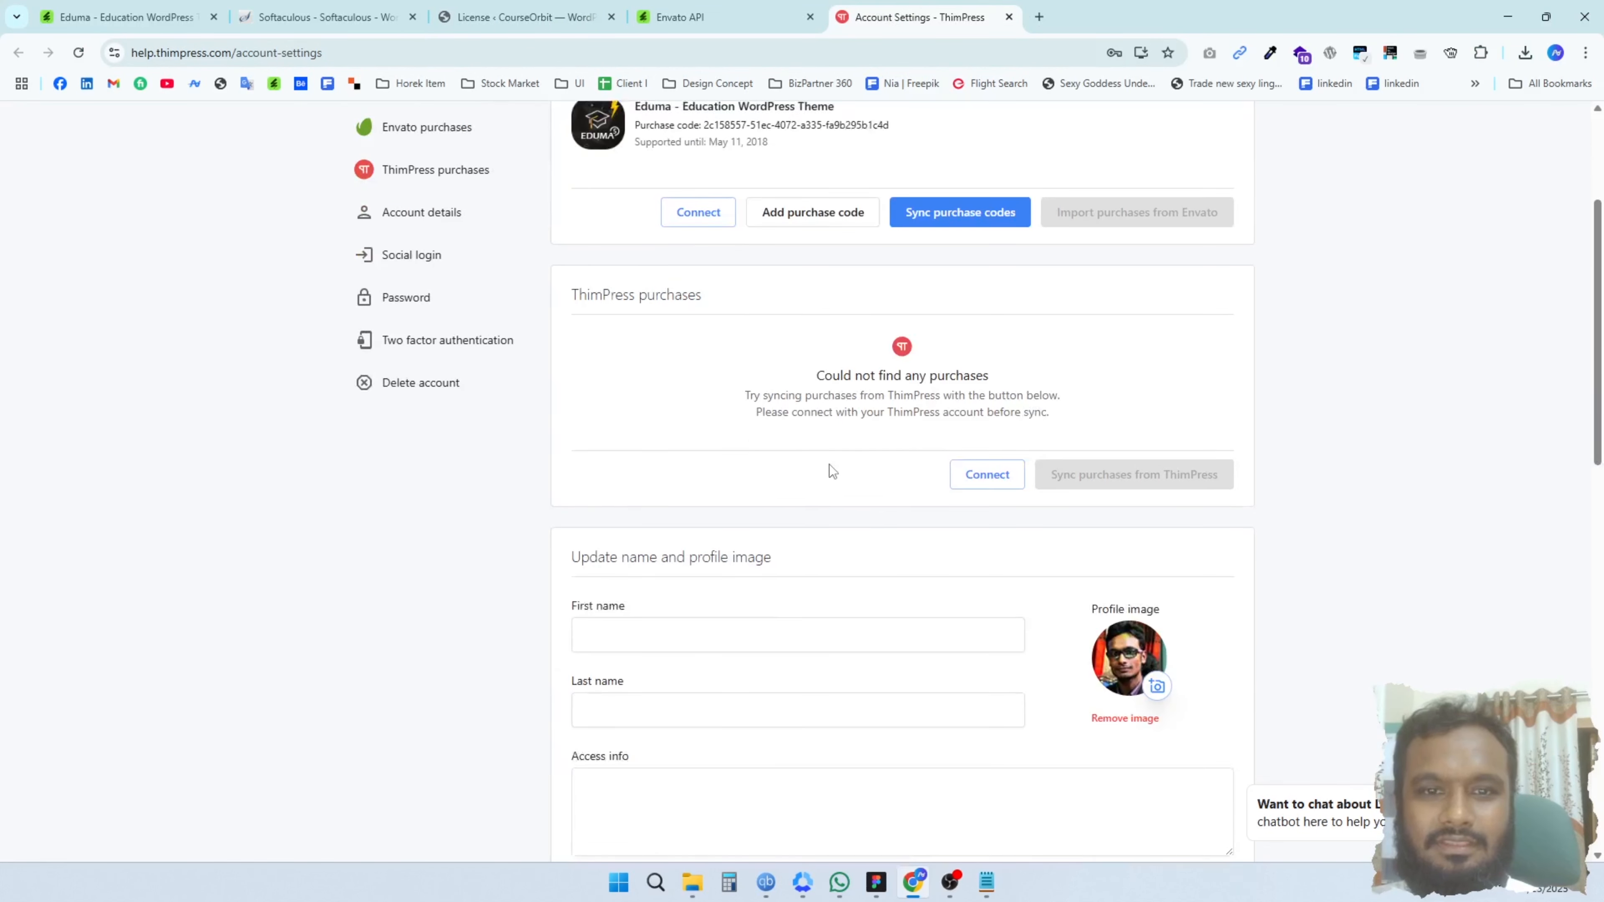
pyautogui.scroll(-2, 826, 474)
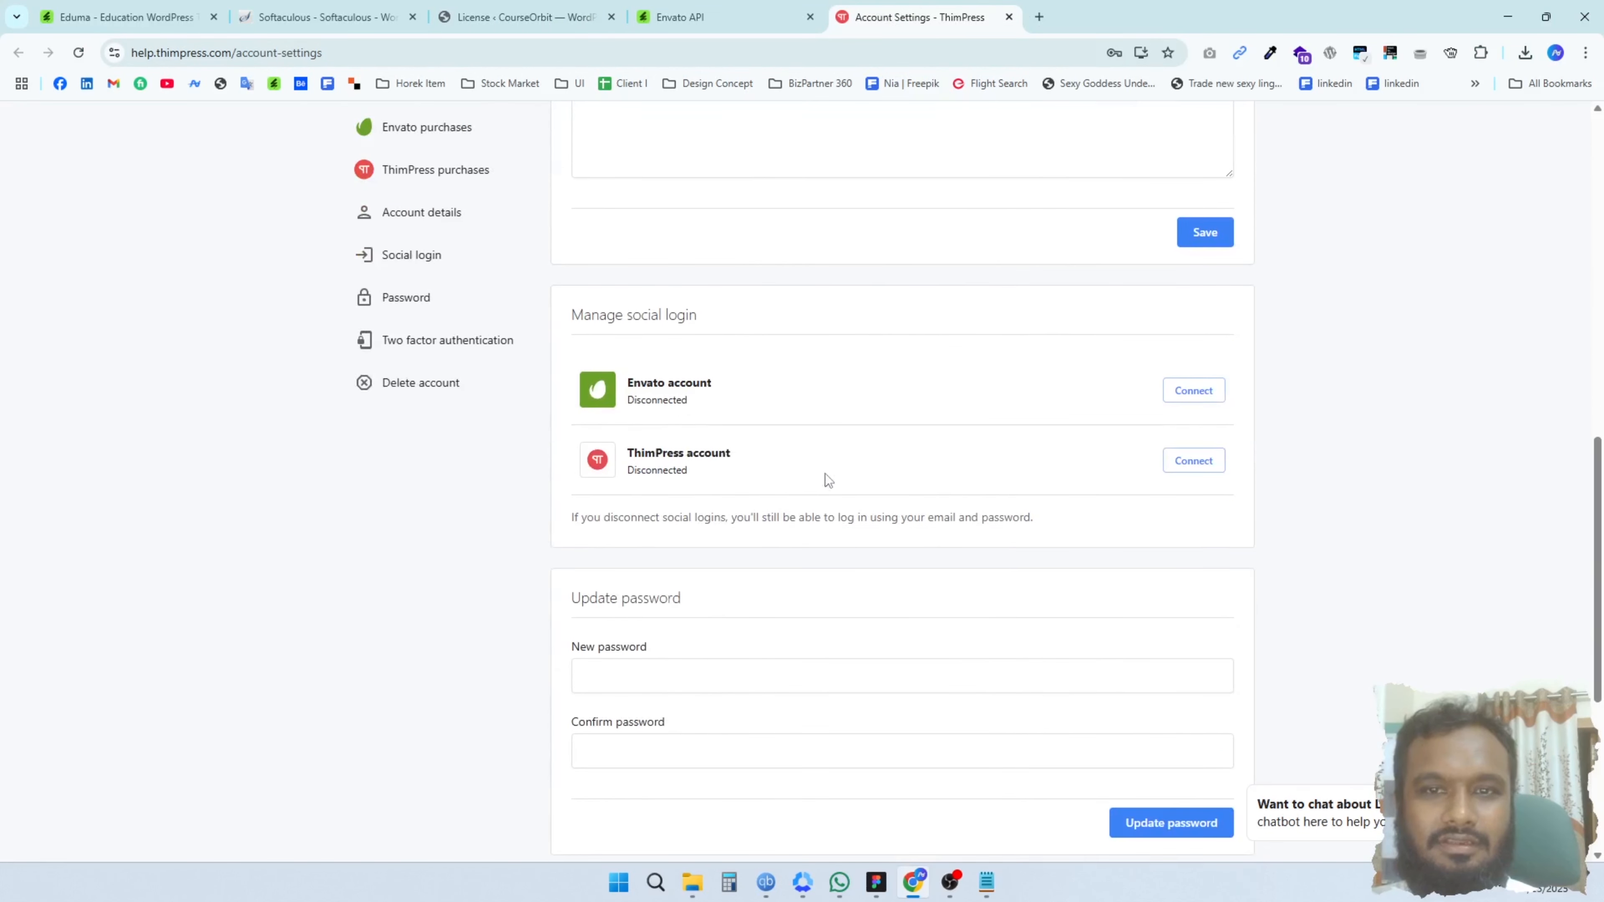
pyautogui.click(1200, 393)
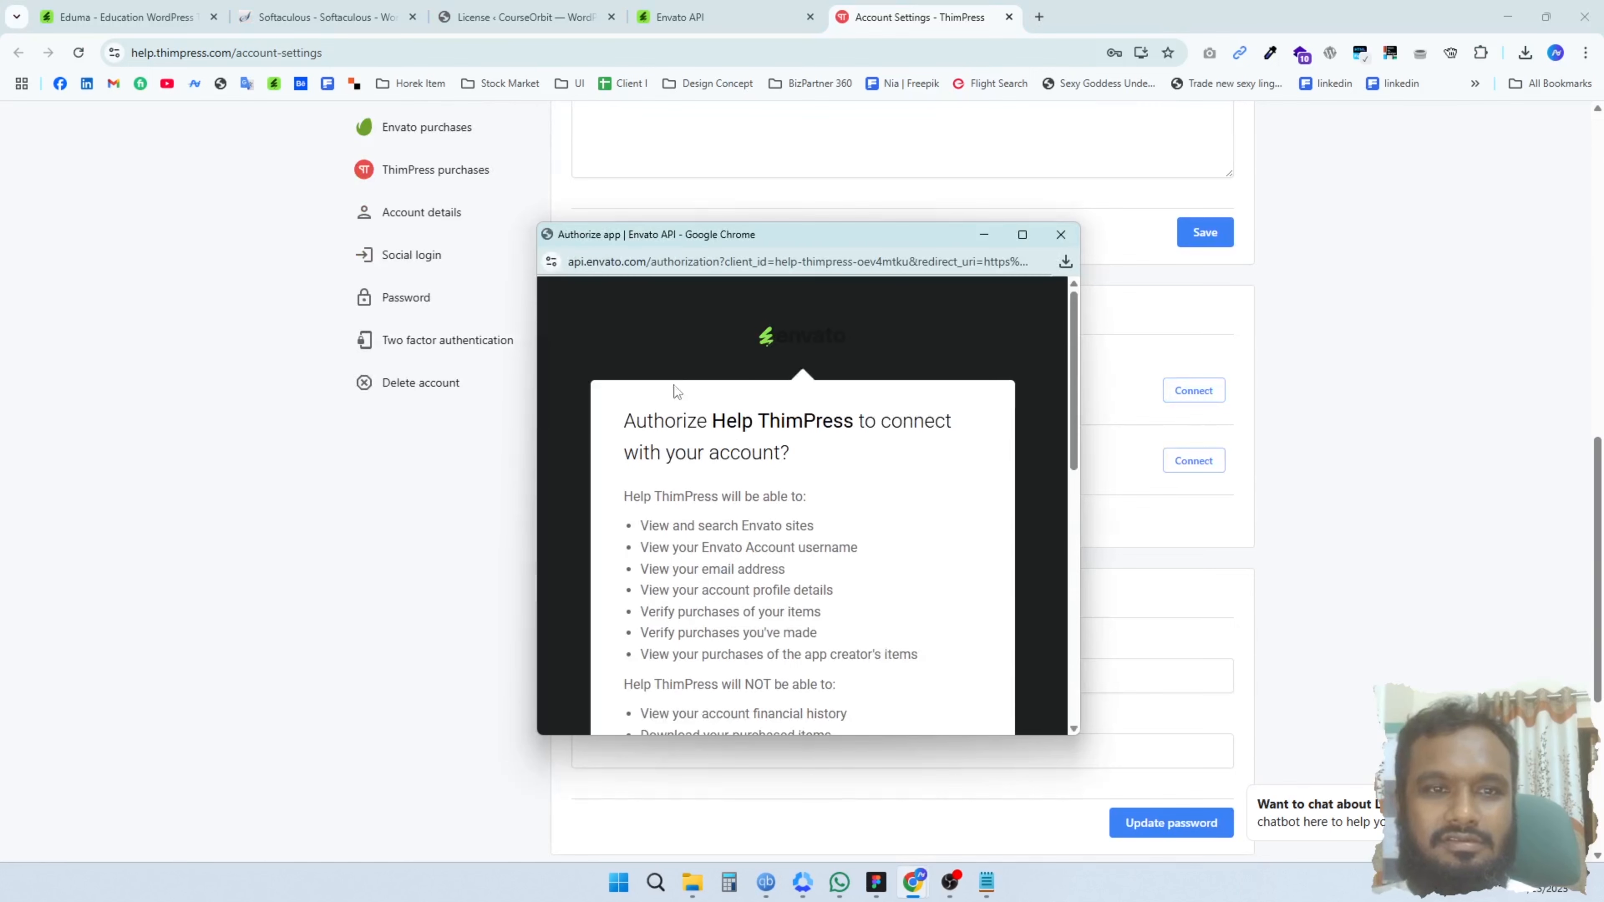
pyautogui.scroll(-8, 822, 510)
pyautogui.click(831, 513)
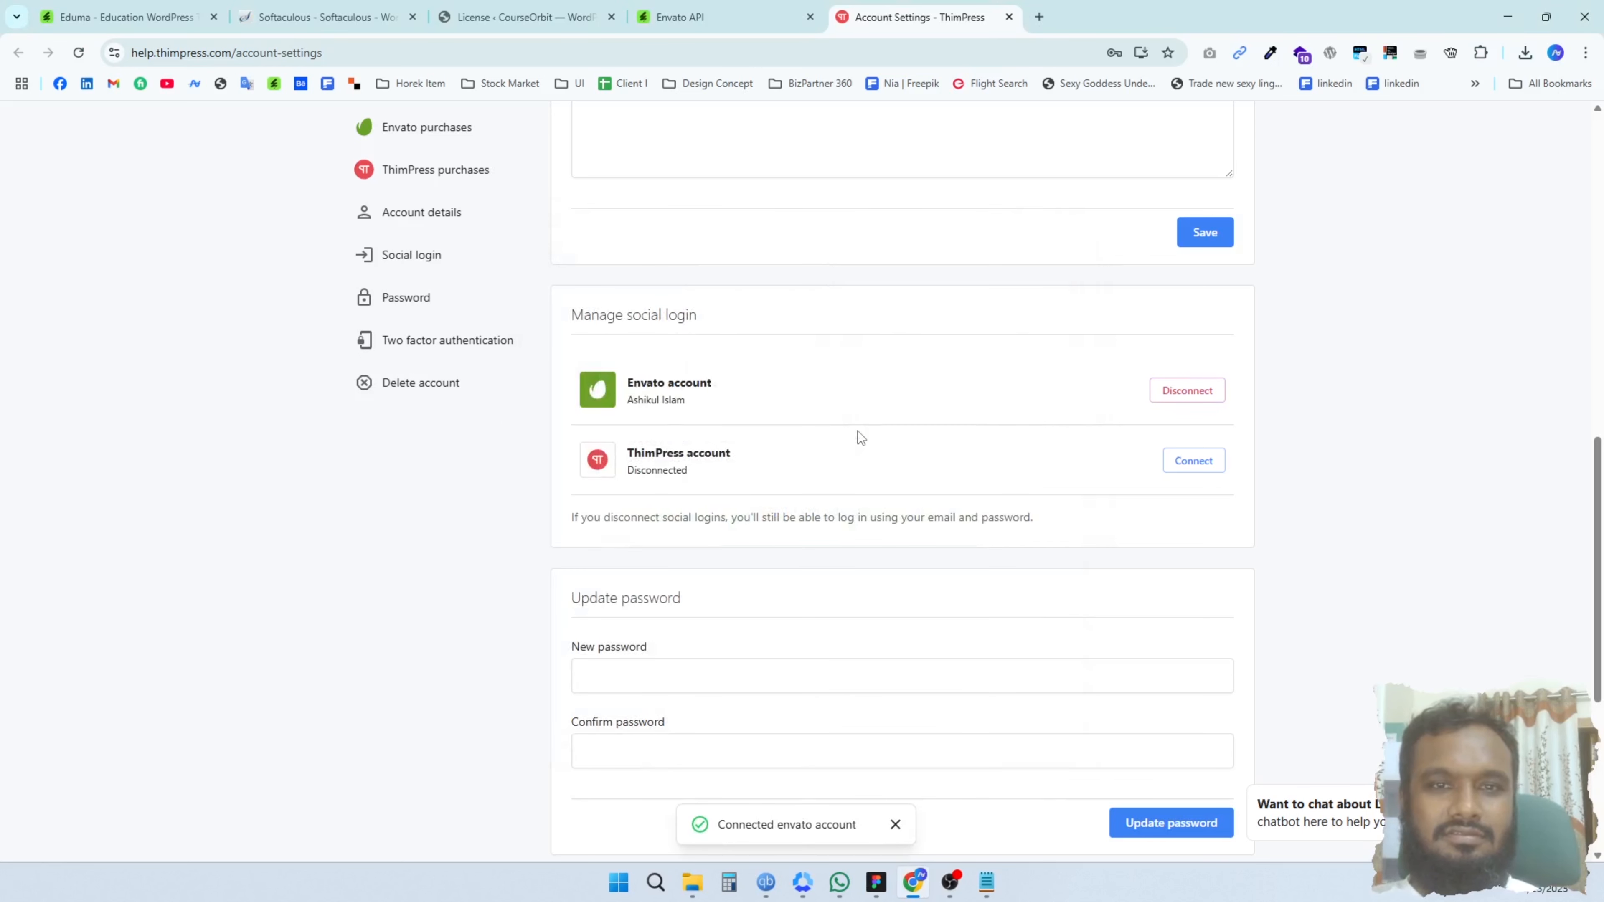
pyautogui.scroll(10, 857, 432)
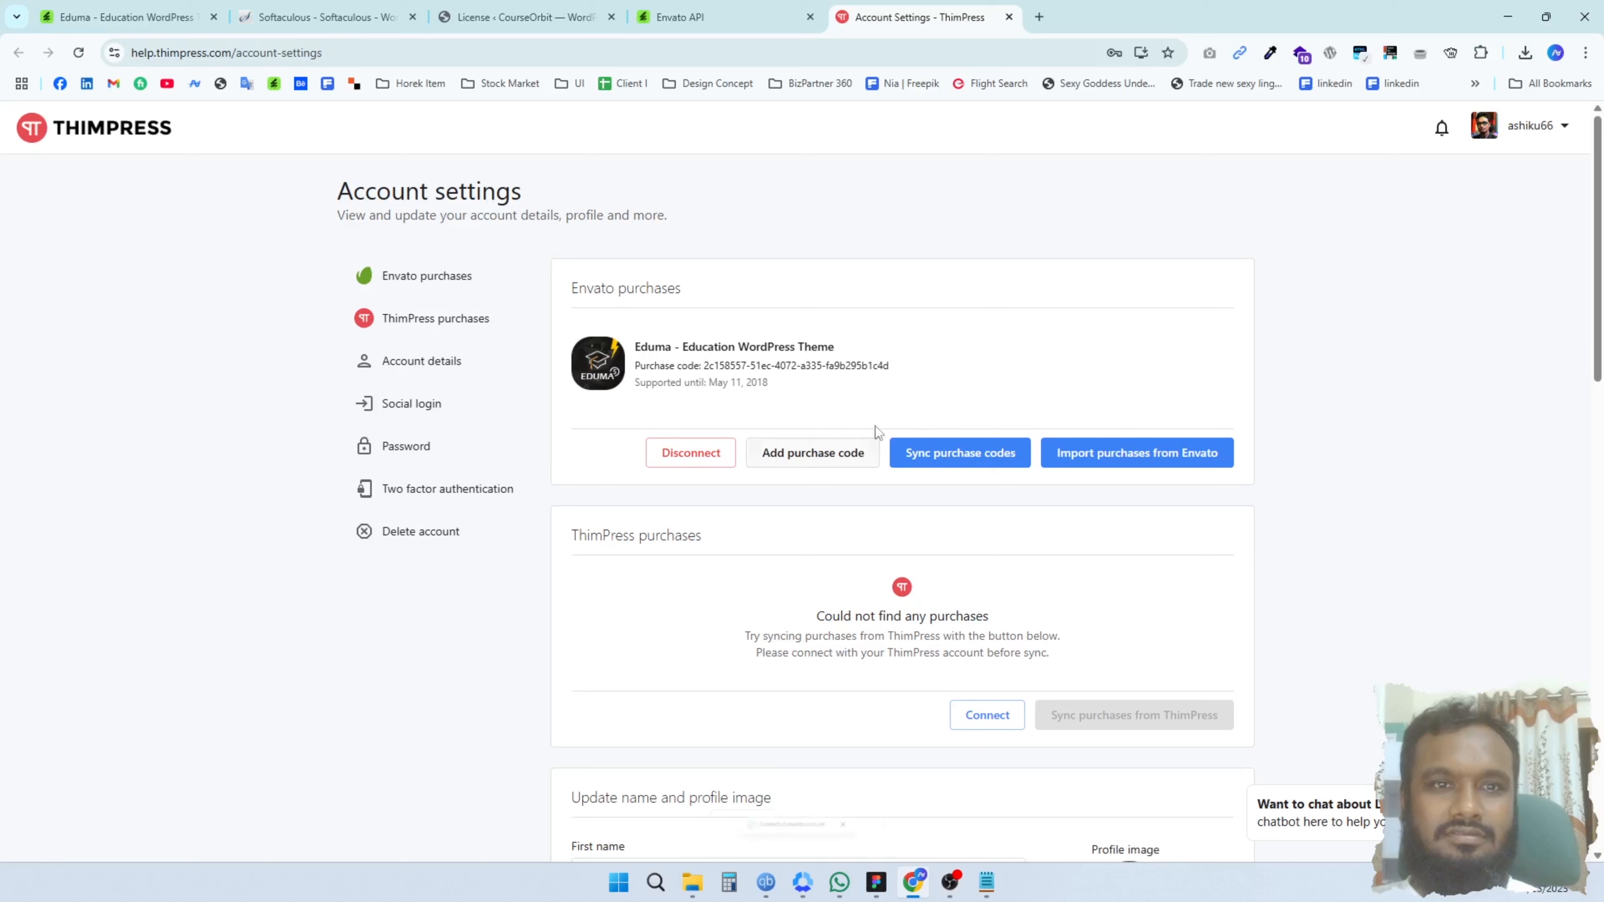
# Step: Reload account settings and remove the Eduma purchase code from its previous domain
pyautogui.rightClick(1109, 258)
pyautogui.click(1141, 323)
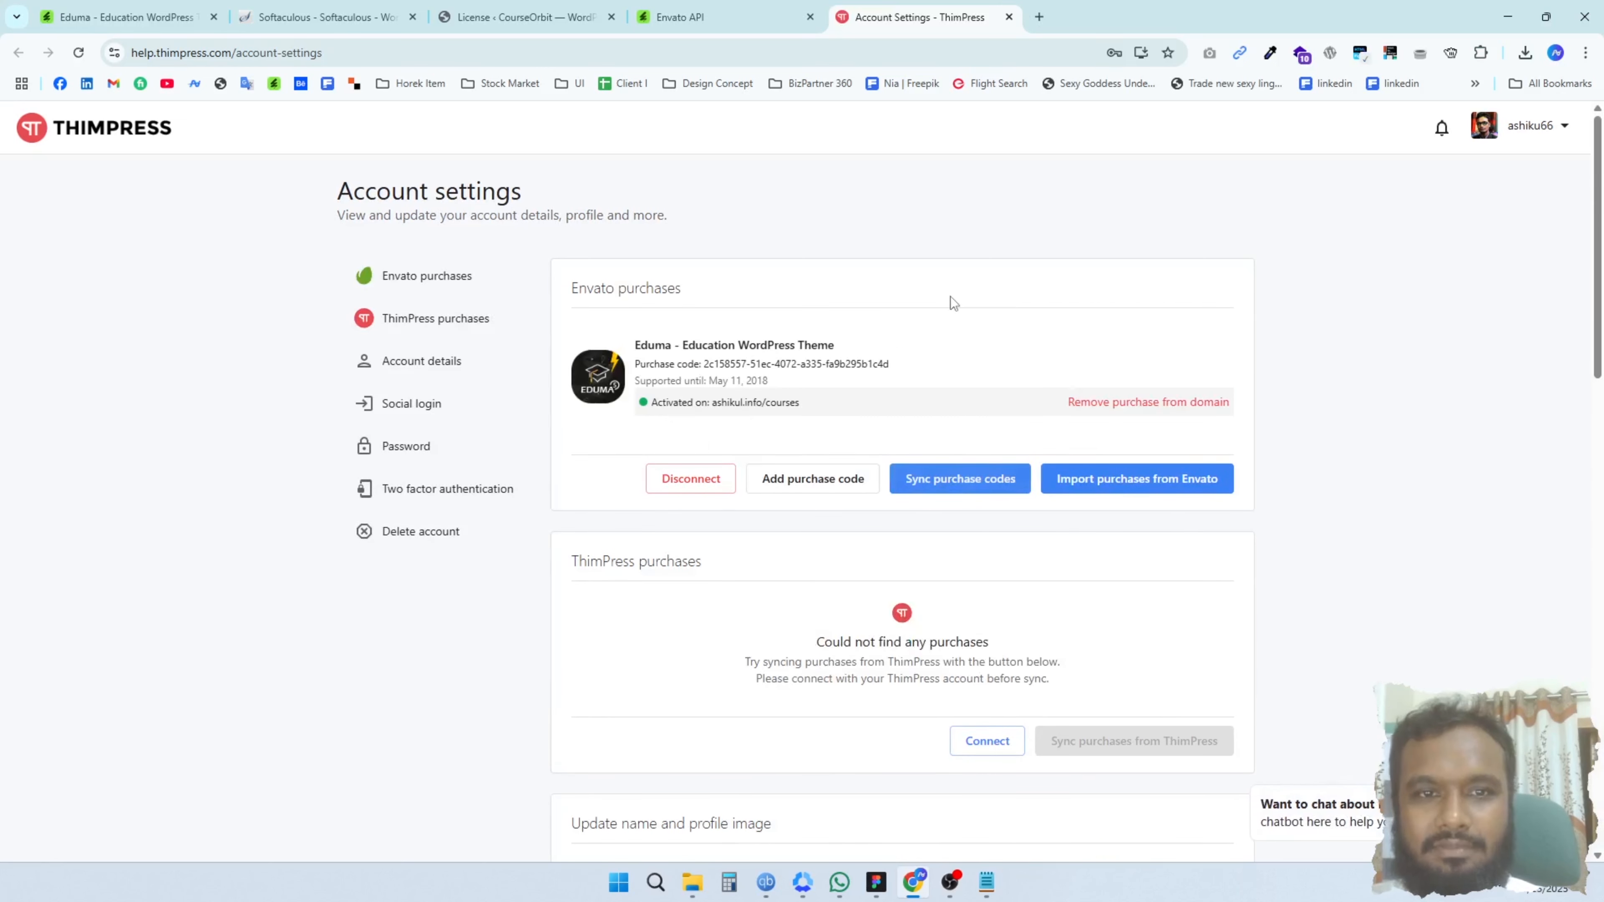
pyautogui.click(1134, 404)
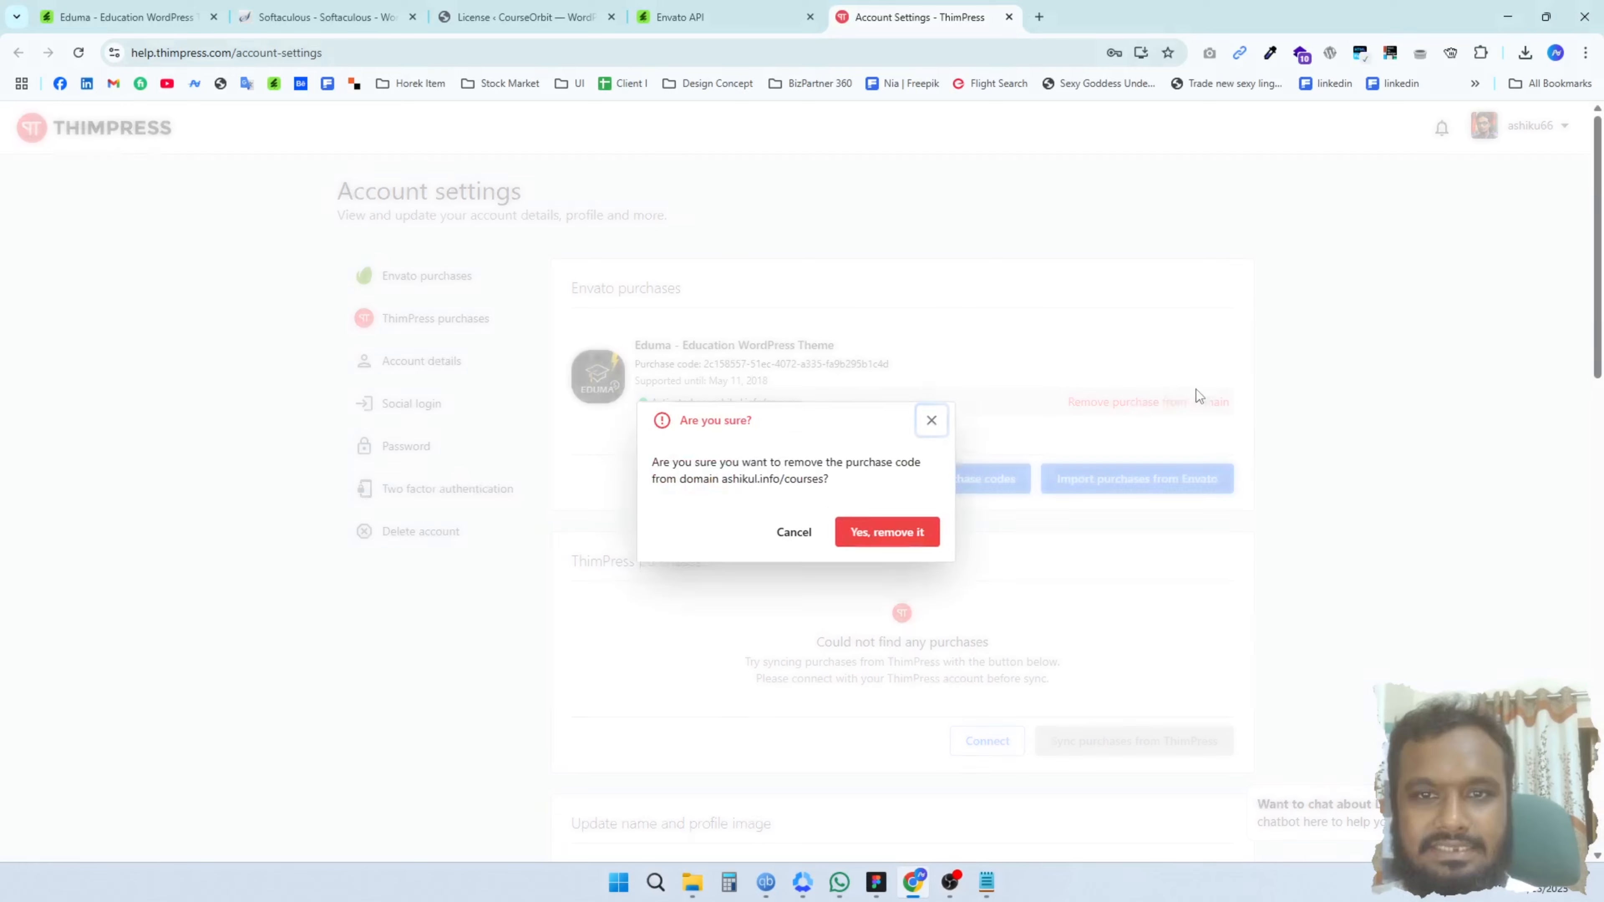
pyautogui.click(887, 529)
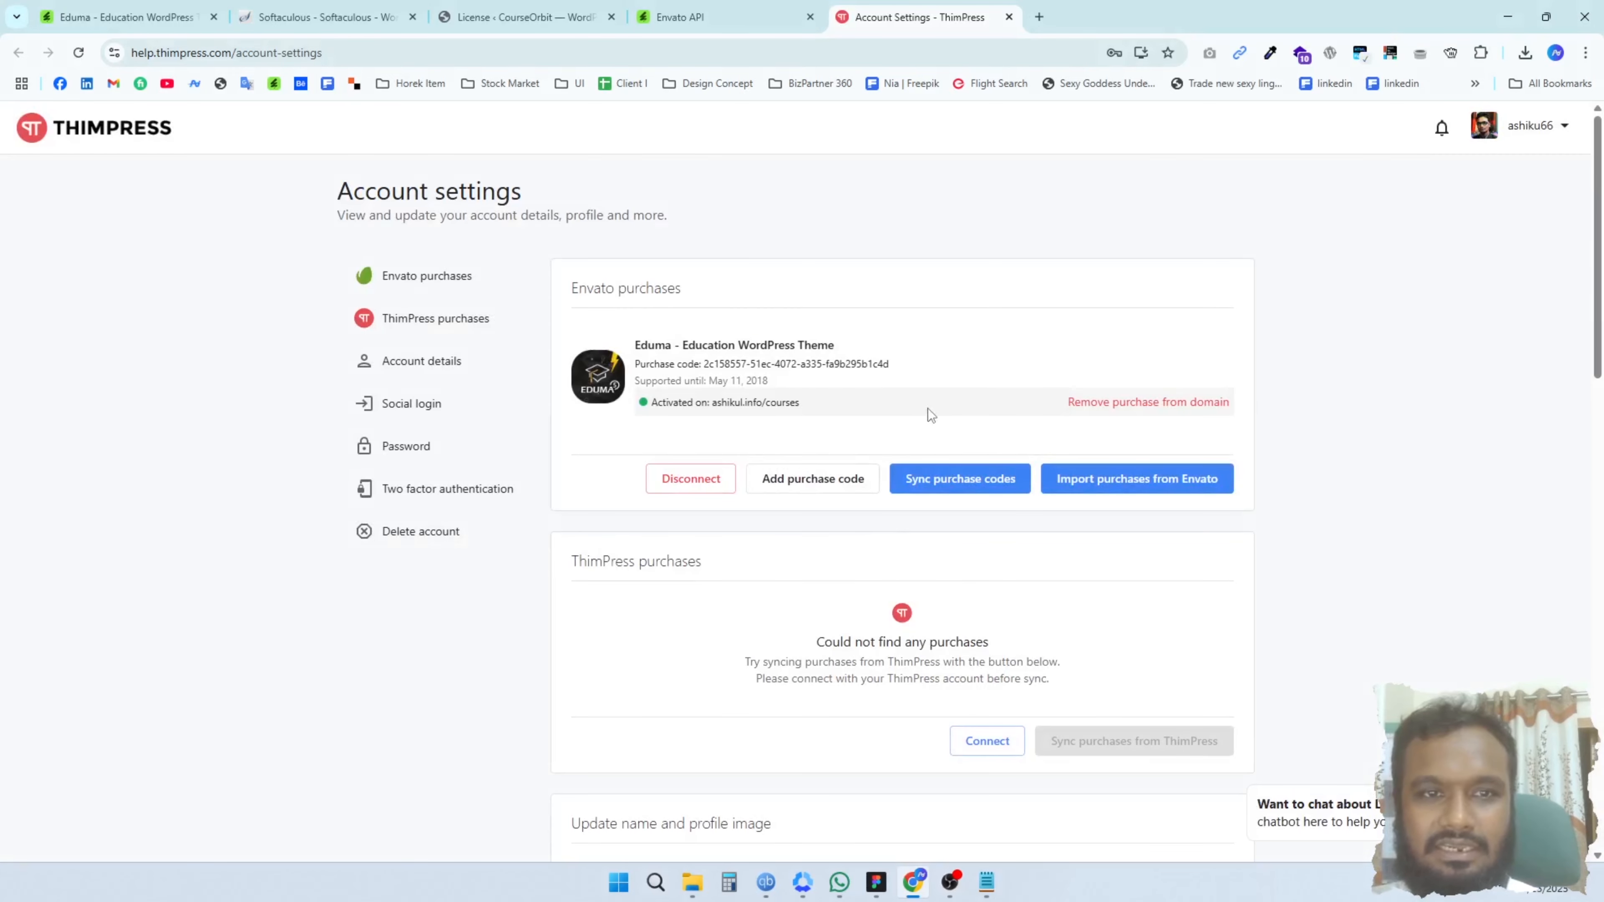
pyautogui.moveTo(818, 404); pyautogui.dragTo(704, 408)
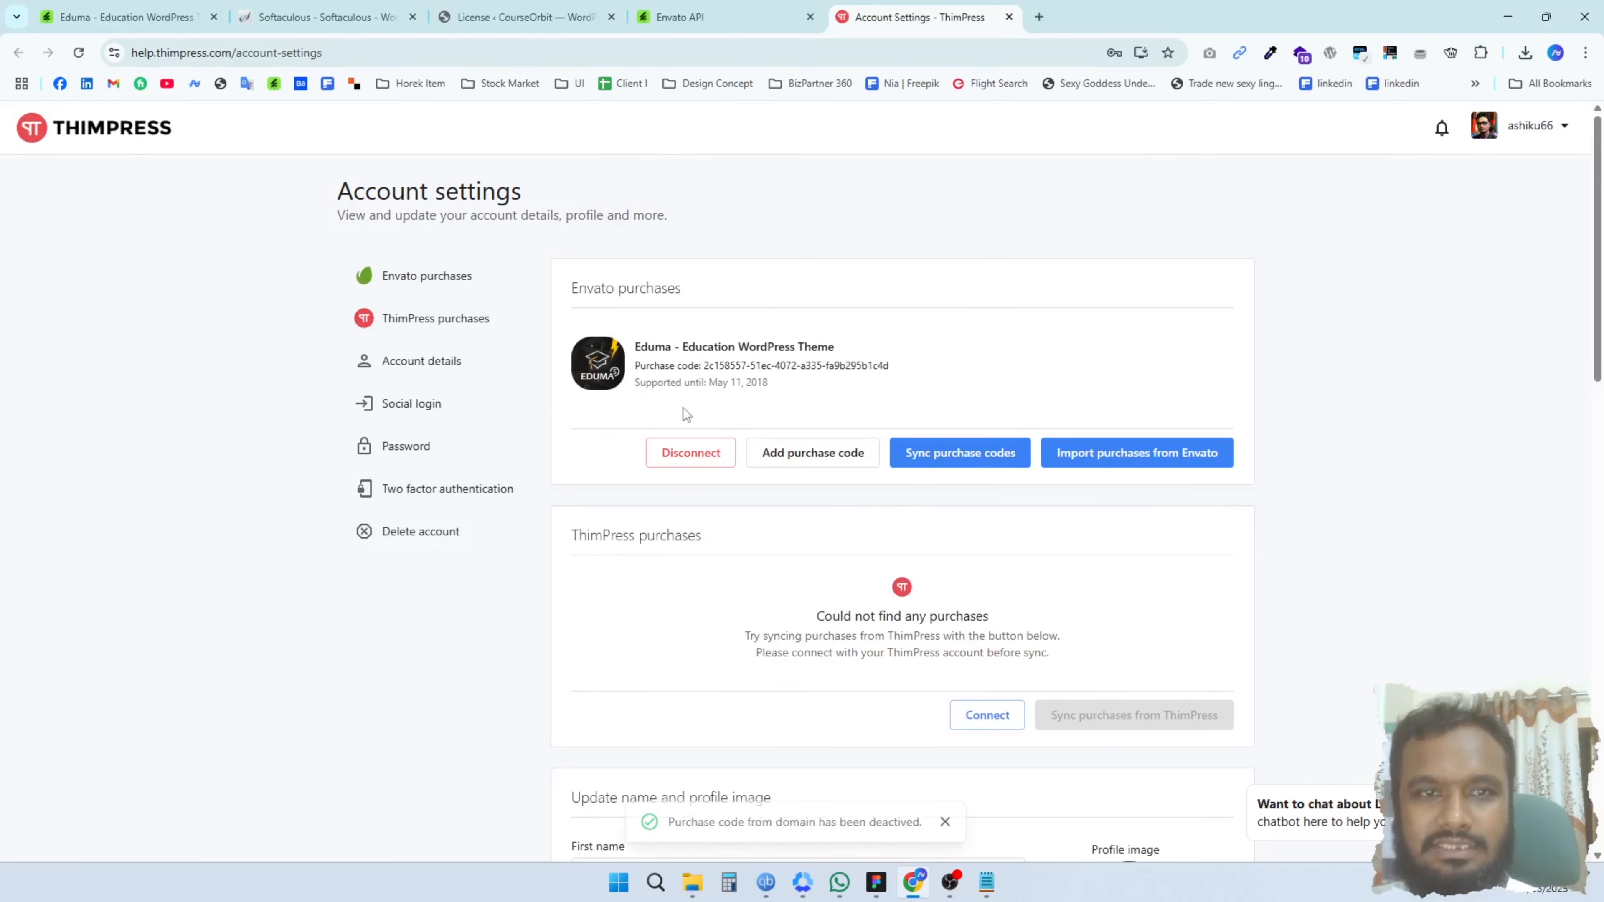
pyautogui.click(588, 8)
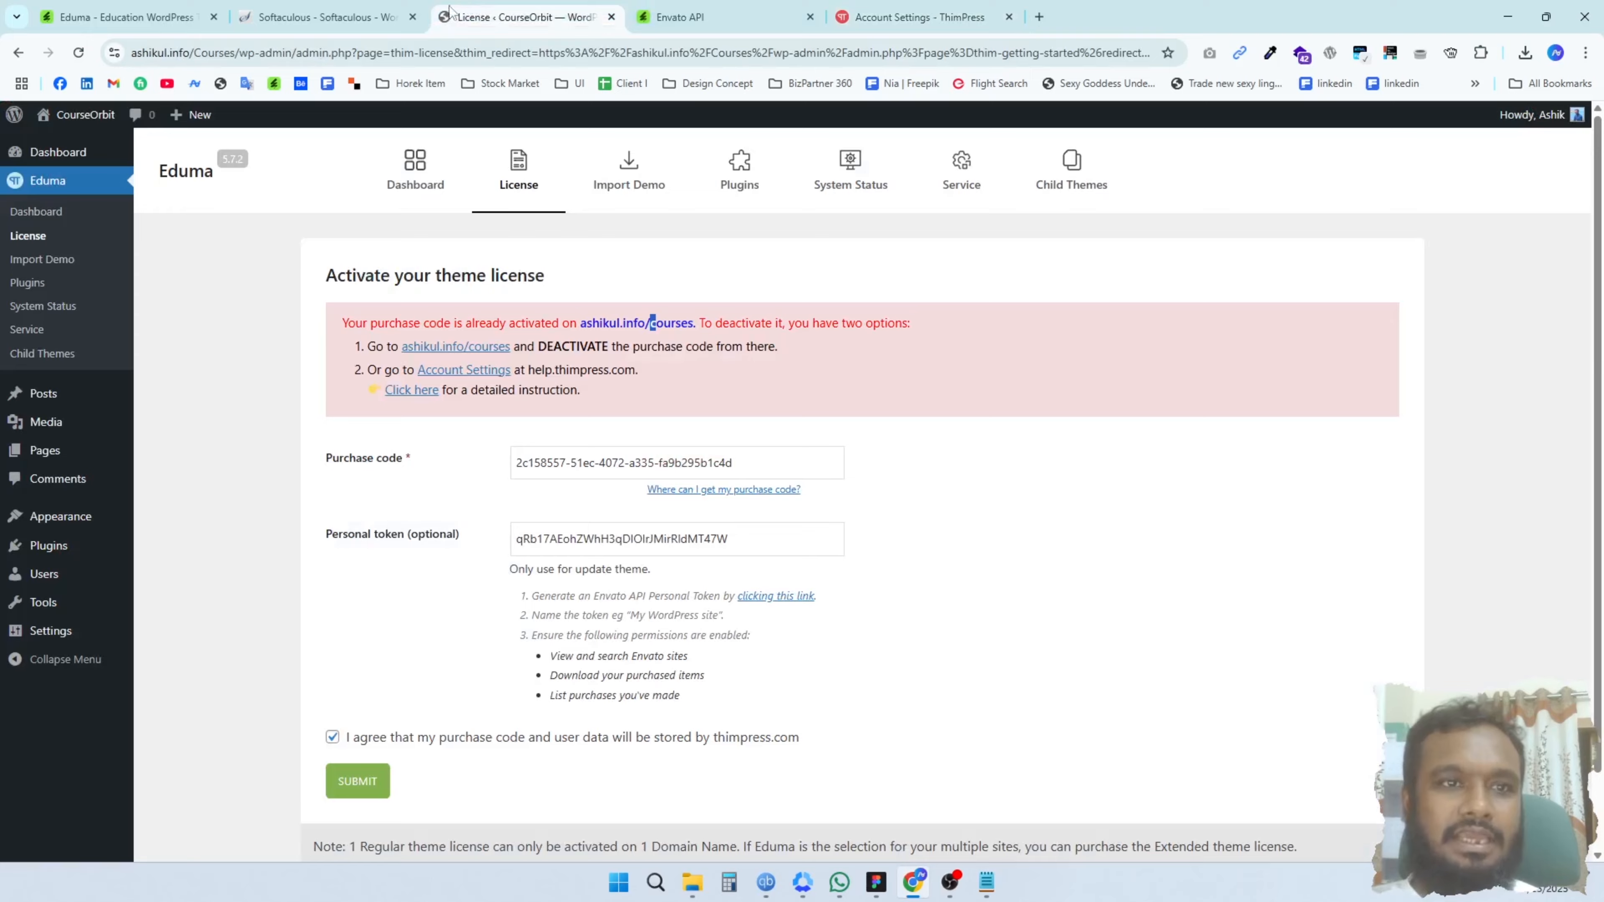
# Step: Resubmit the Eduma licence on the CourseOrbit licence page so it activates
pyautogui.click(322, 17)
pyautogui.click(525, 17)
pyautogui.click(354, 784)
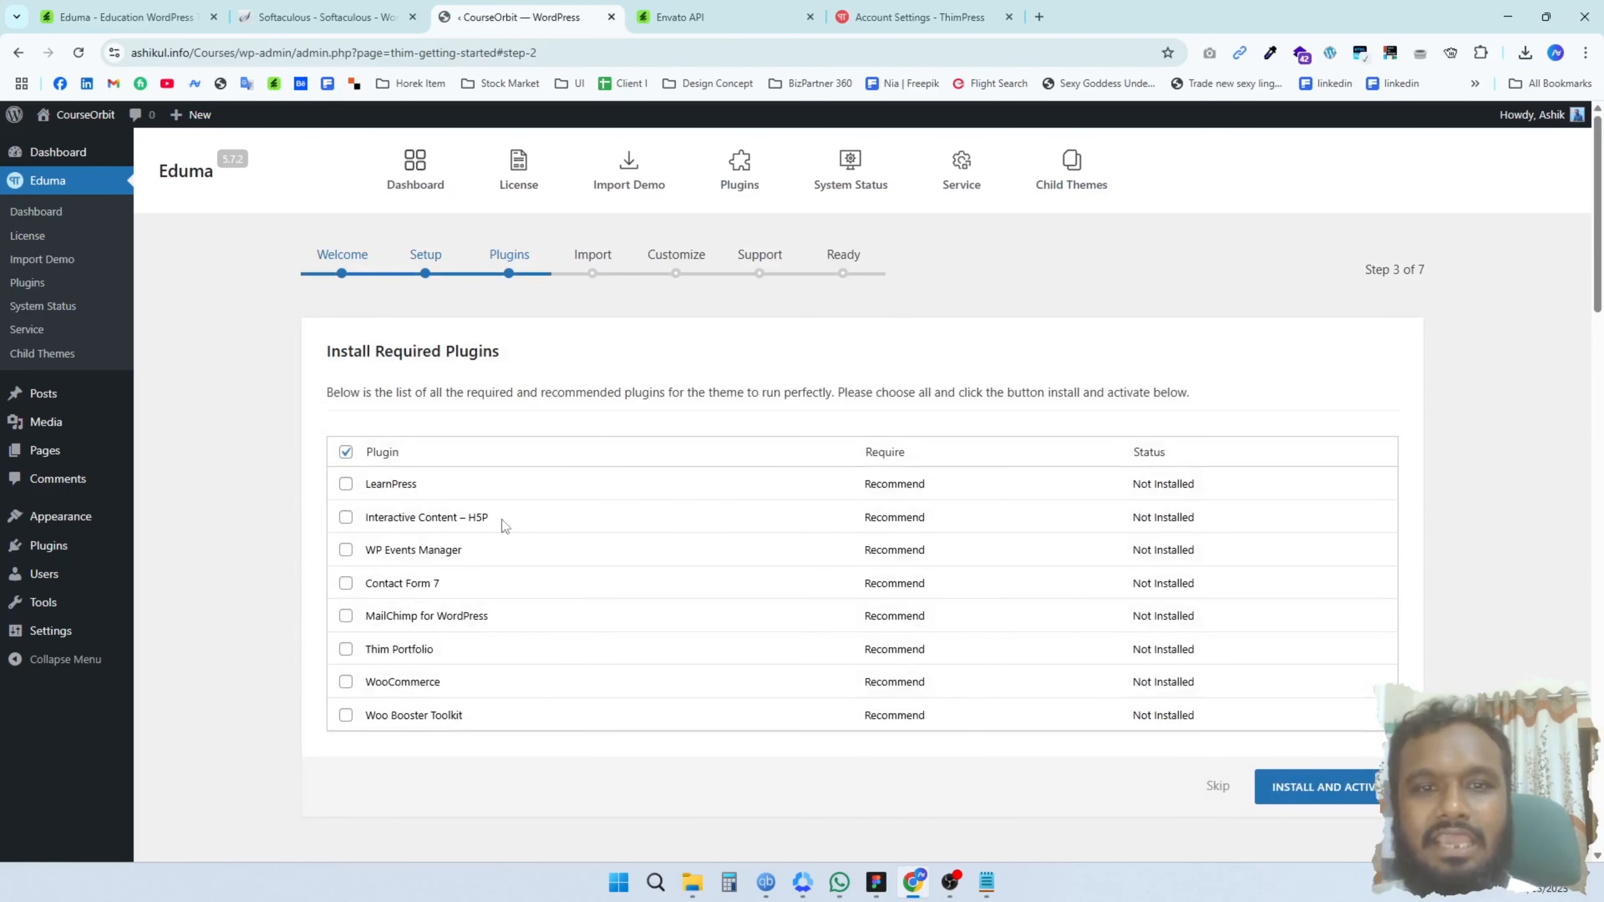
# Step: Select LearnPress, Interactive Content – H5P and WooCommerce from the recommended plugins and install and activate them
pyautogui.click(345, 484)
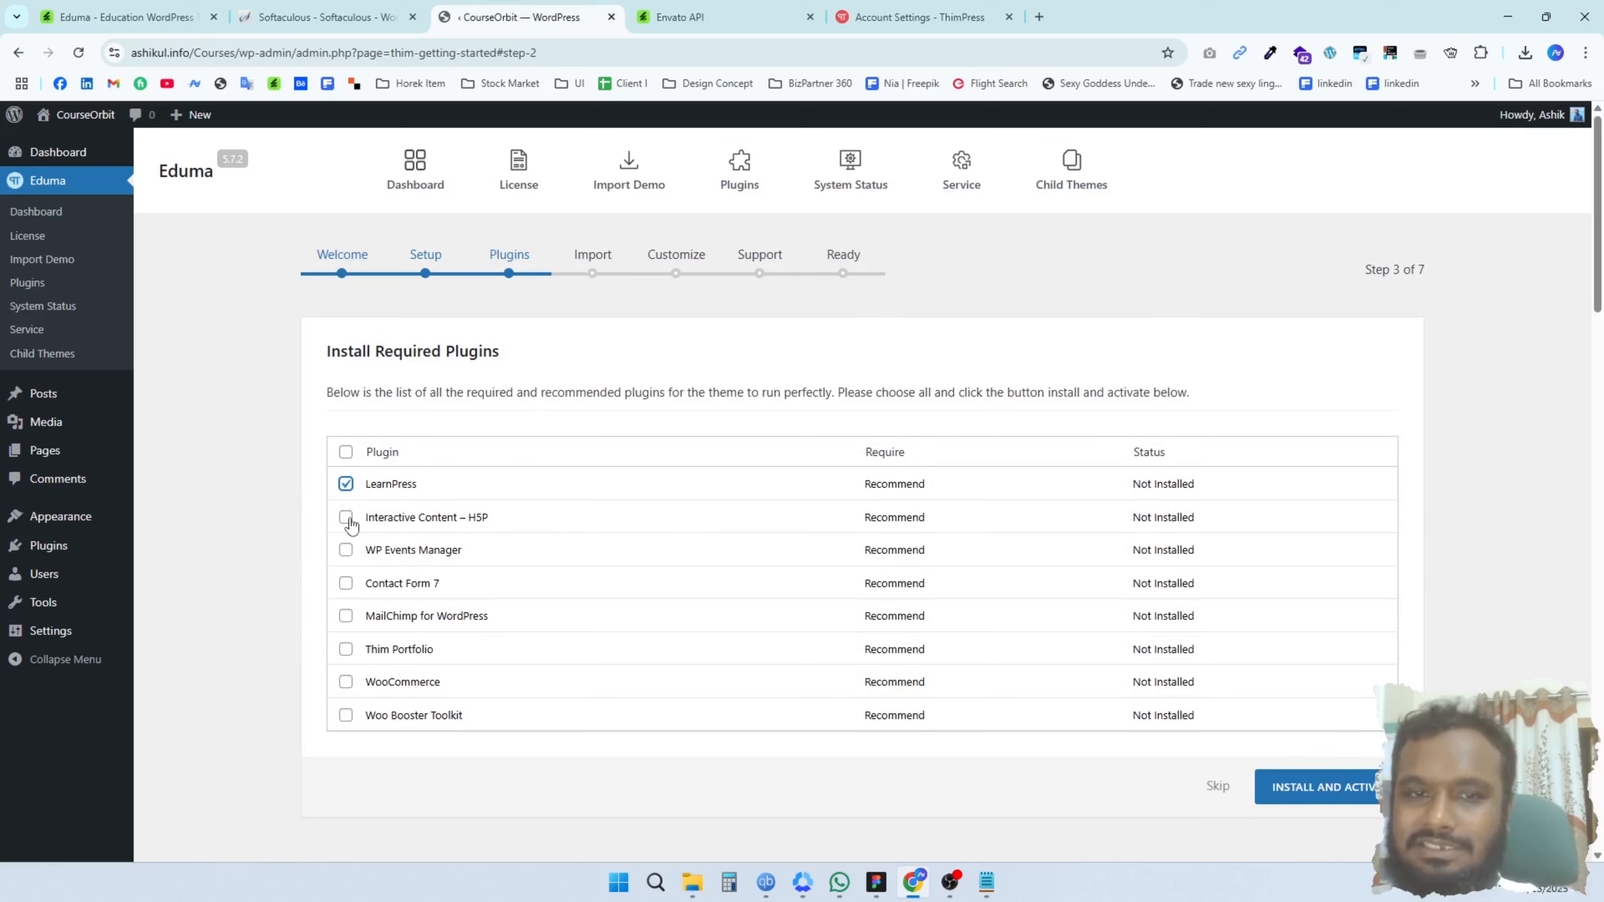
pyautogui.click(346, 518)
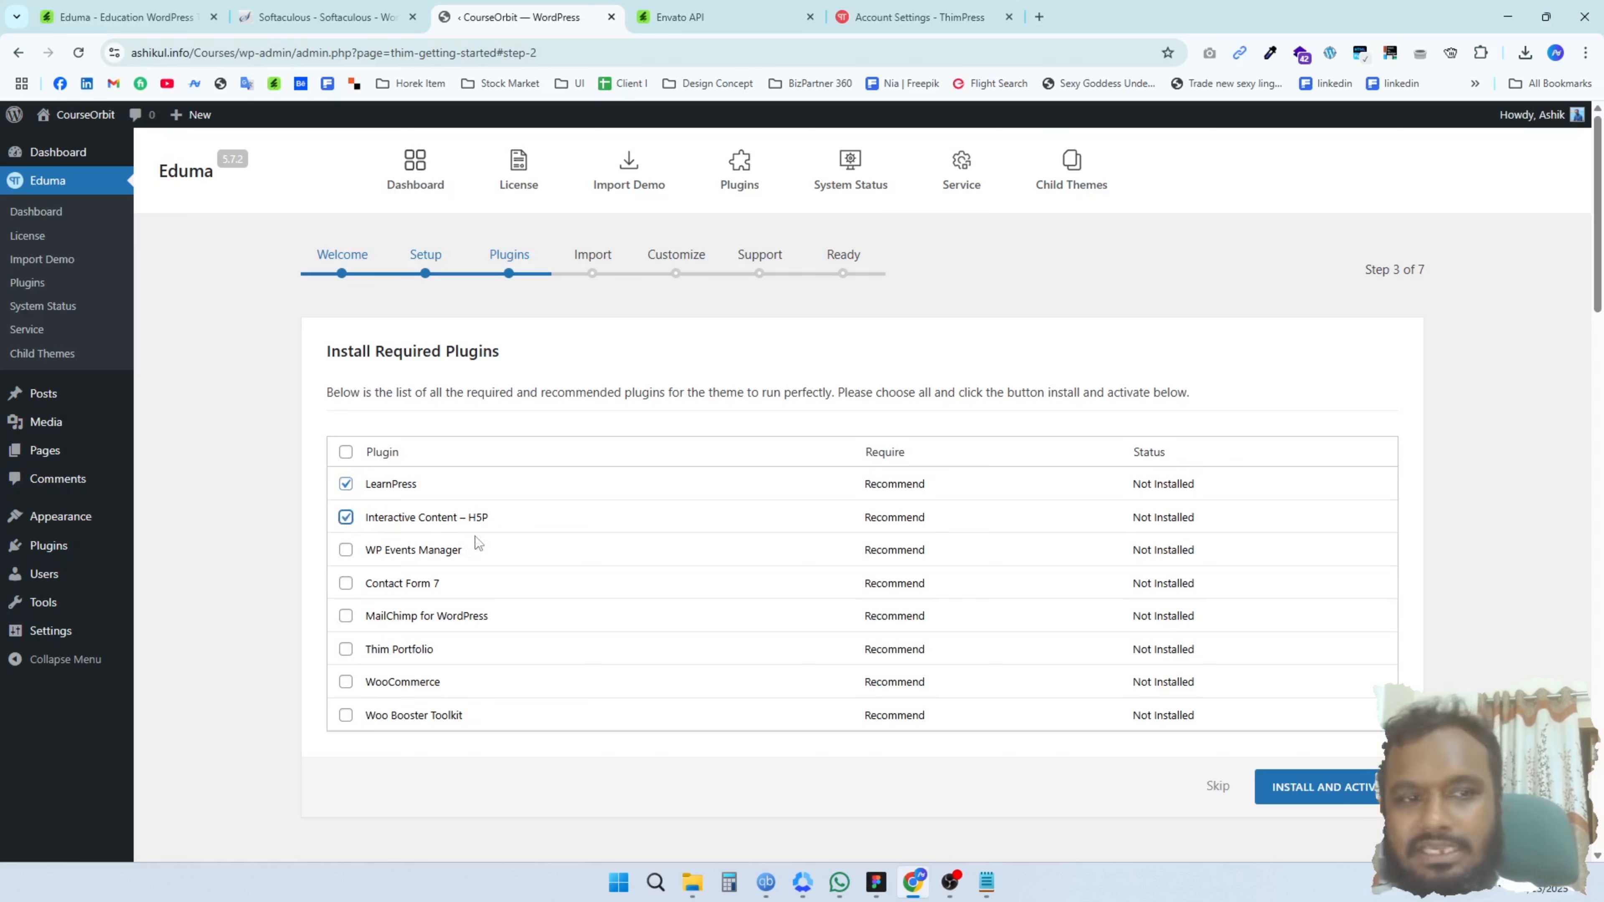
pyautogui.scroll(-1, 503, 549)
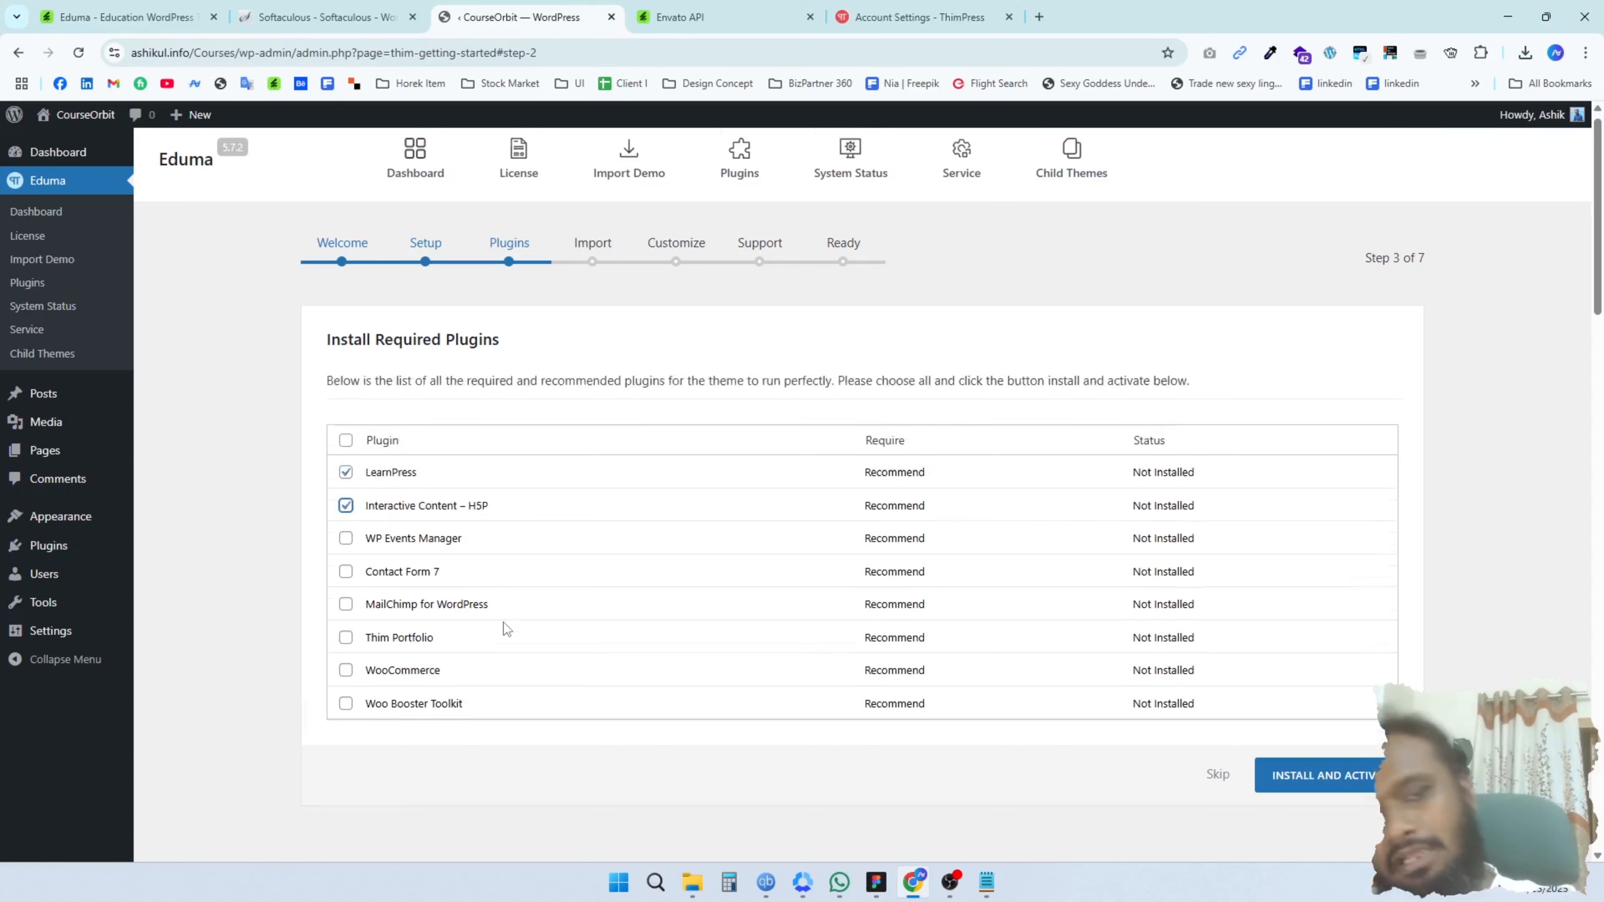
pyautogui.click(346, 600)
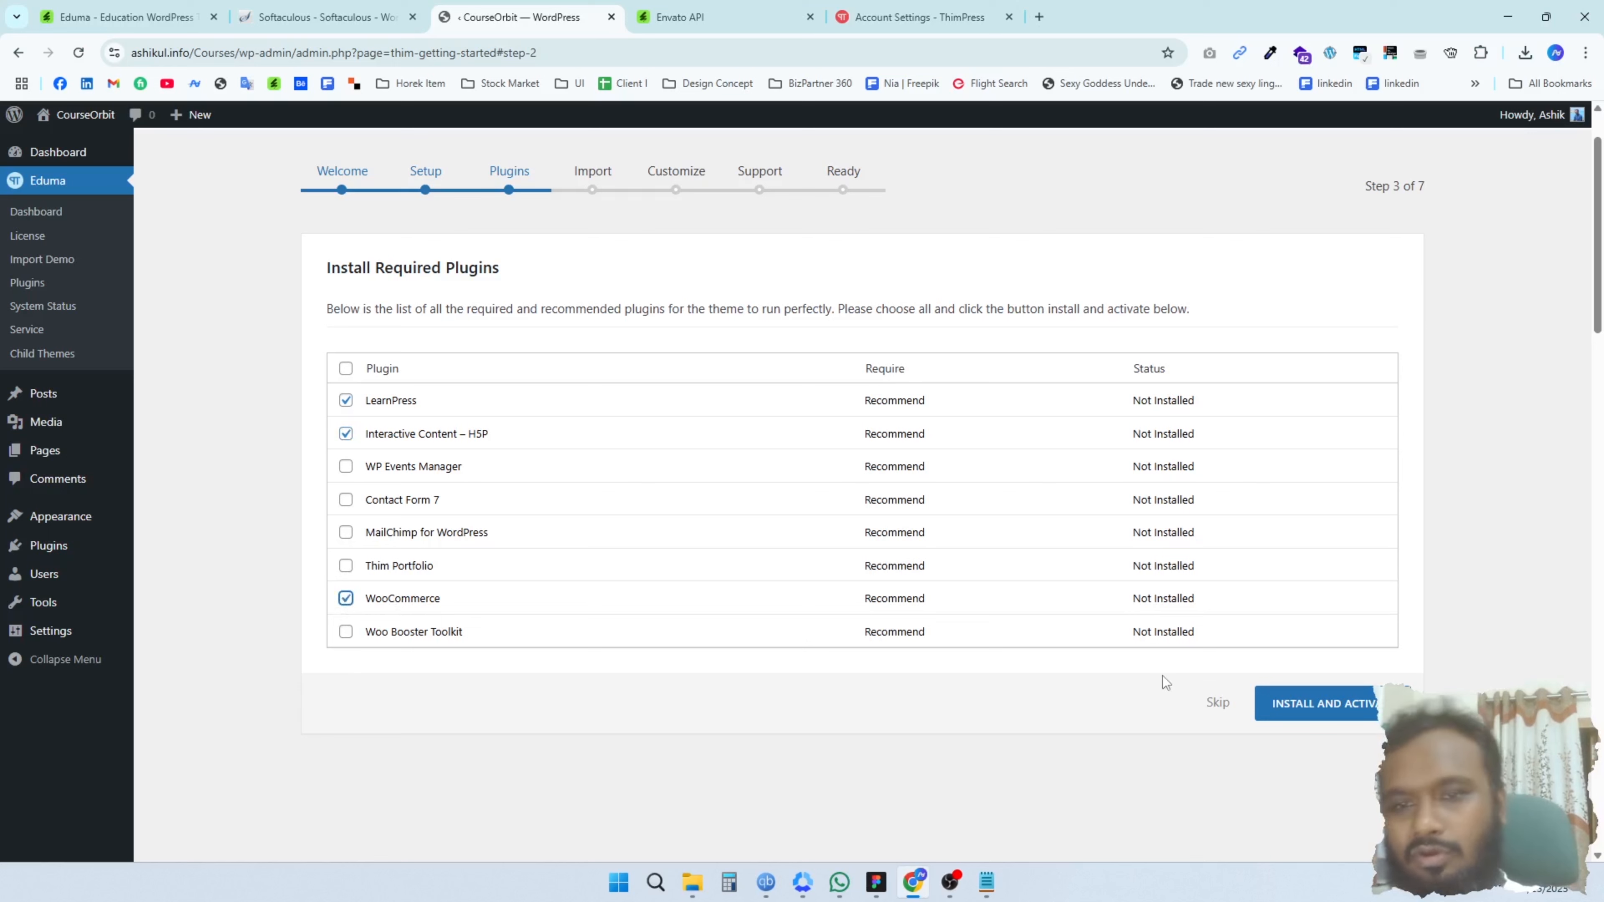
pyautogui.click(1288, 703)
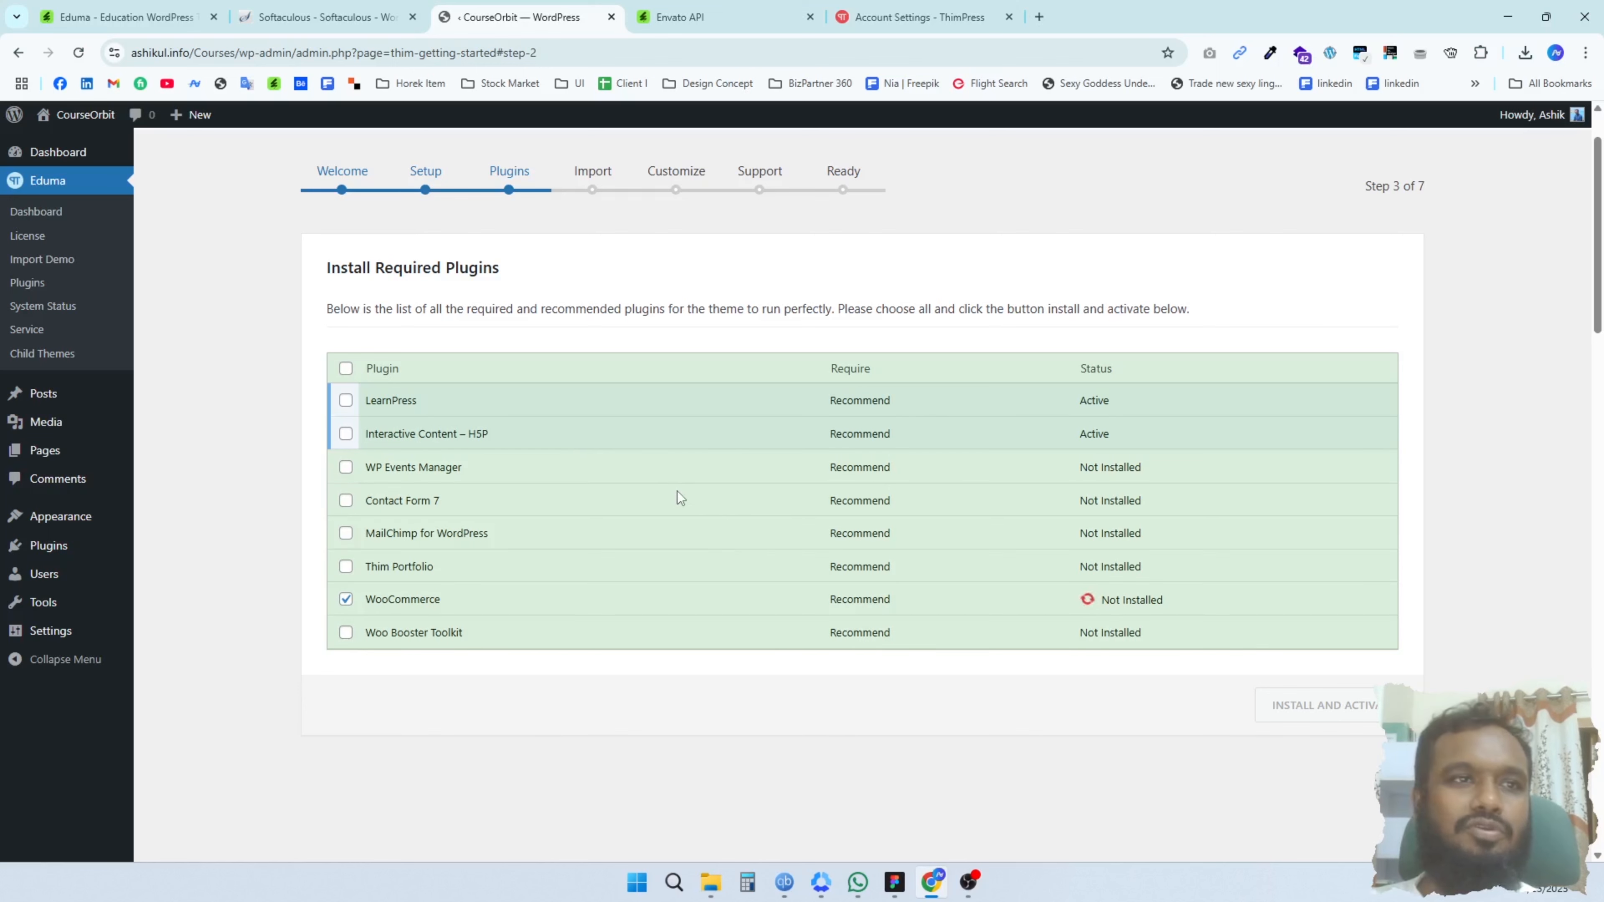
# Step: Browse the Eduma demo grid on the ThemeForest preview page, then return to the CourseOrbit import tab
pyautogui.click(120, 17)
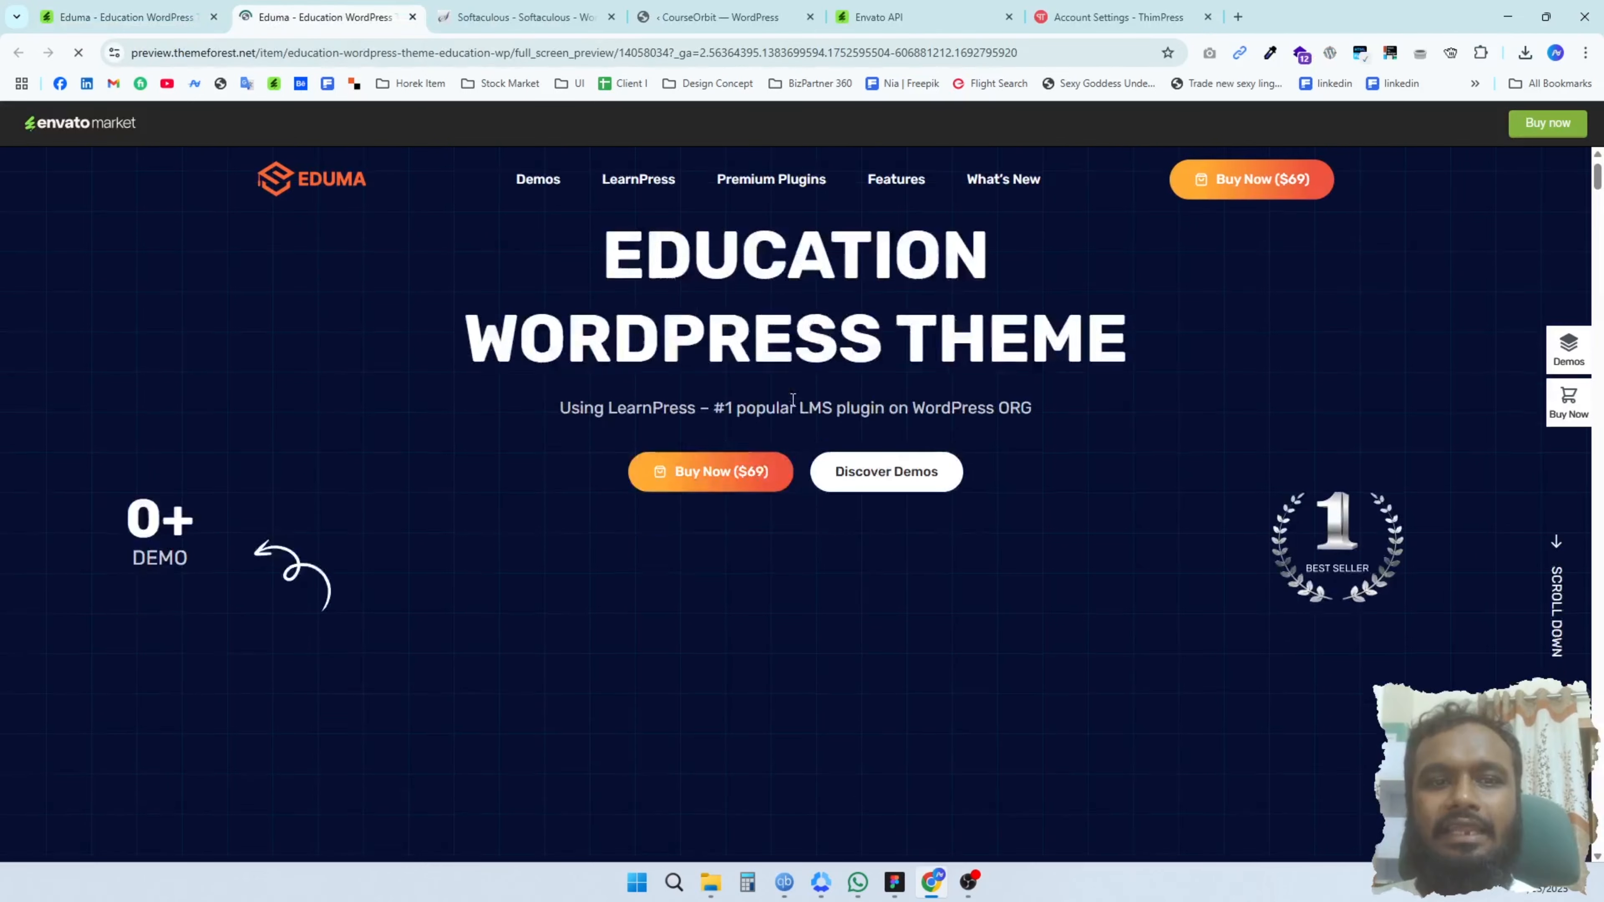
pyautogui.scroll(-3, 889, 290)
pyautogui.click(887, 286)
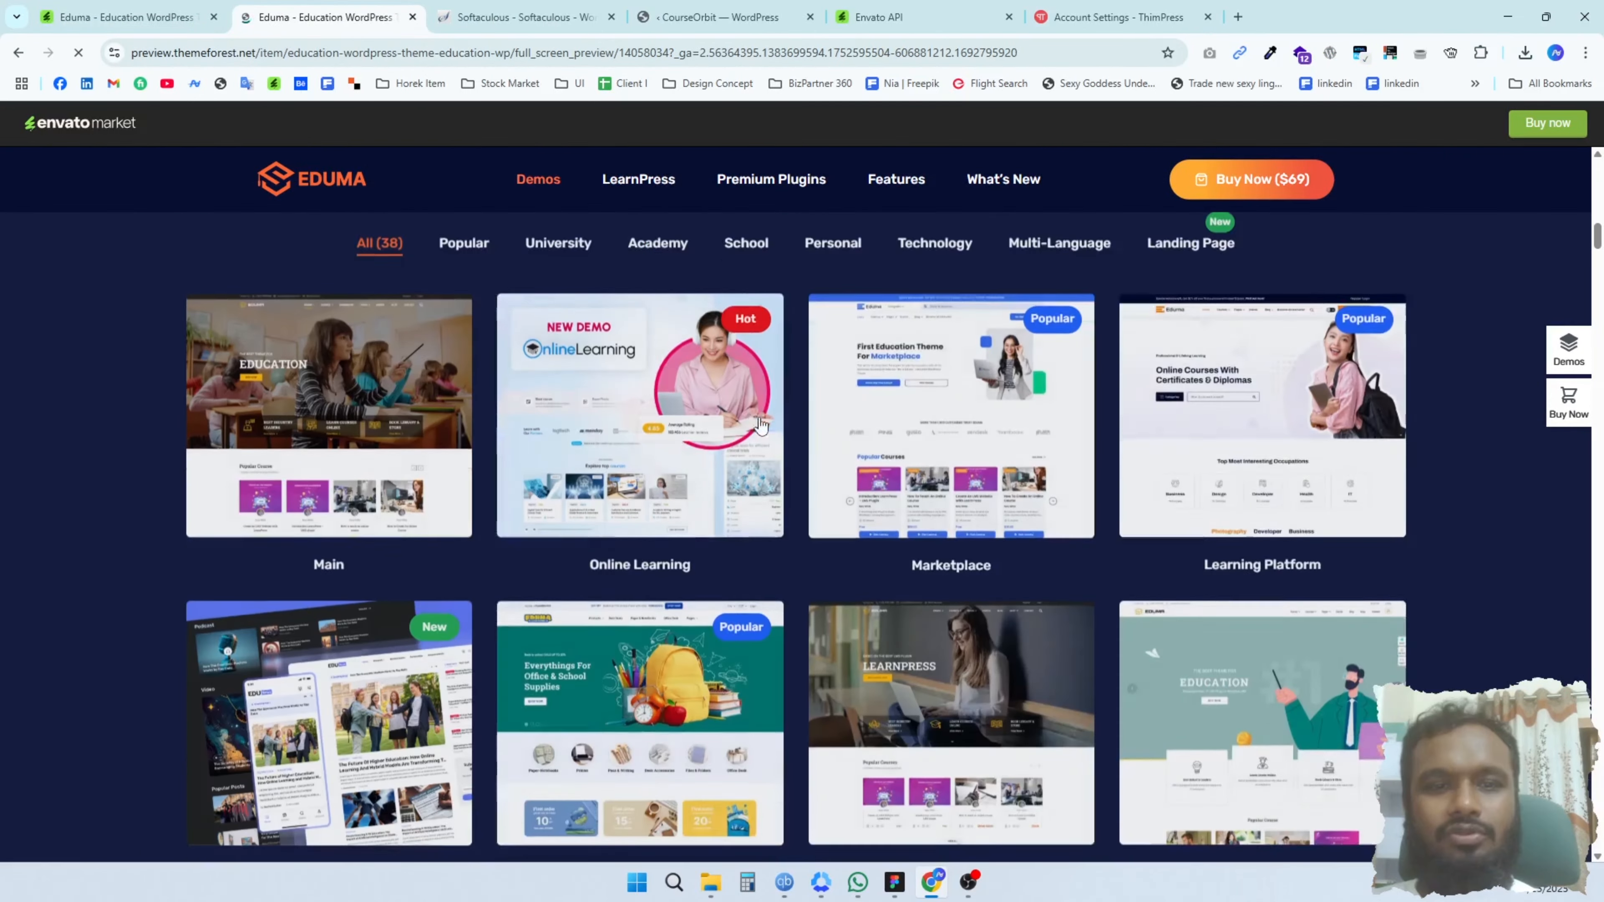
pyautogui.scroll(-3, 1144, 428)
pyautogui.scroll(3, 1318, 423)
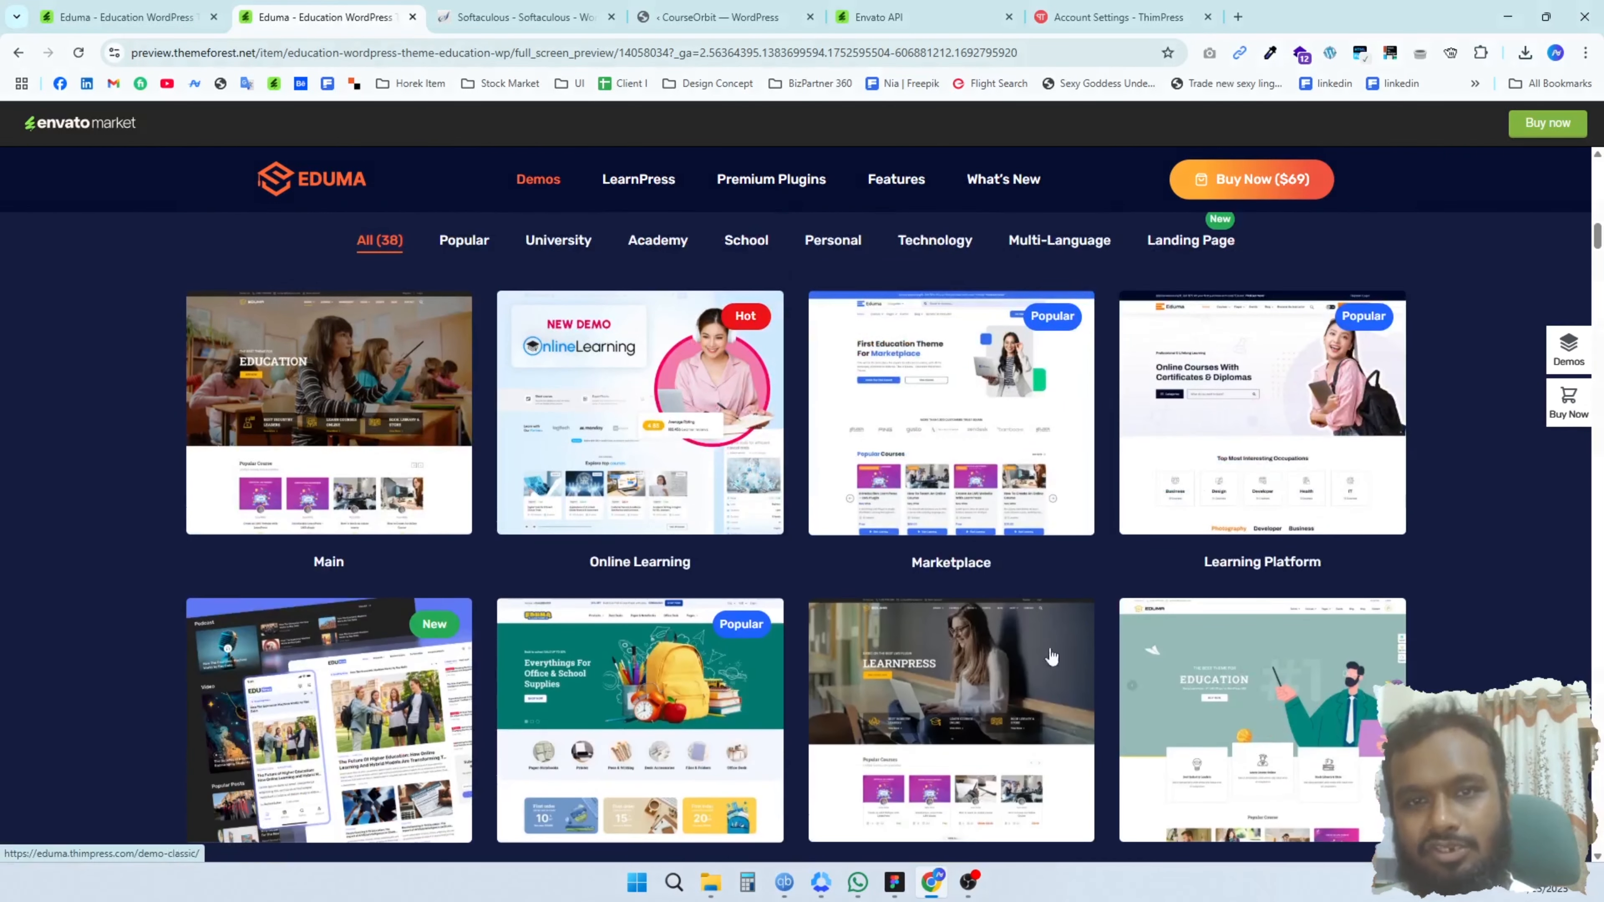
pyautogui.scroll(-8, 1235, 597)
pyautogui.scroll(-8, 1234, 595)
pyautogui.scroll(16, 1134, 560)
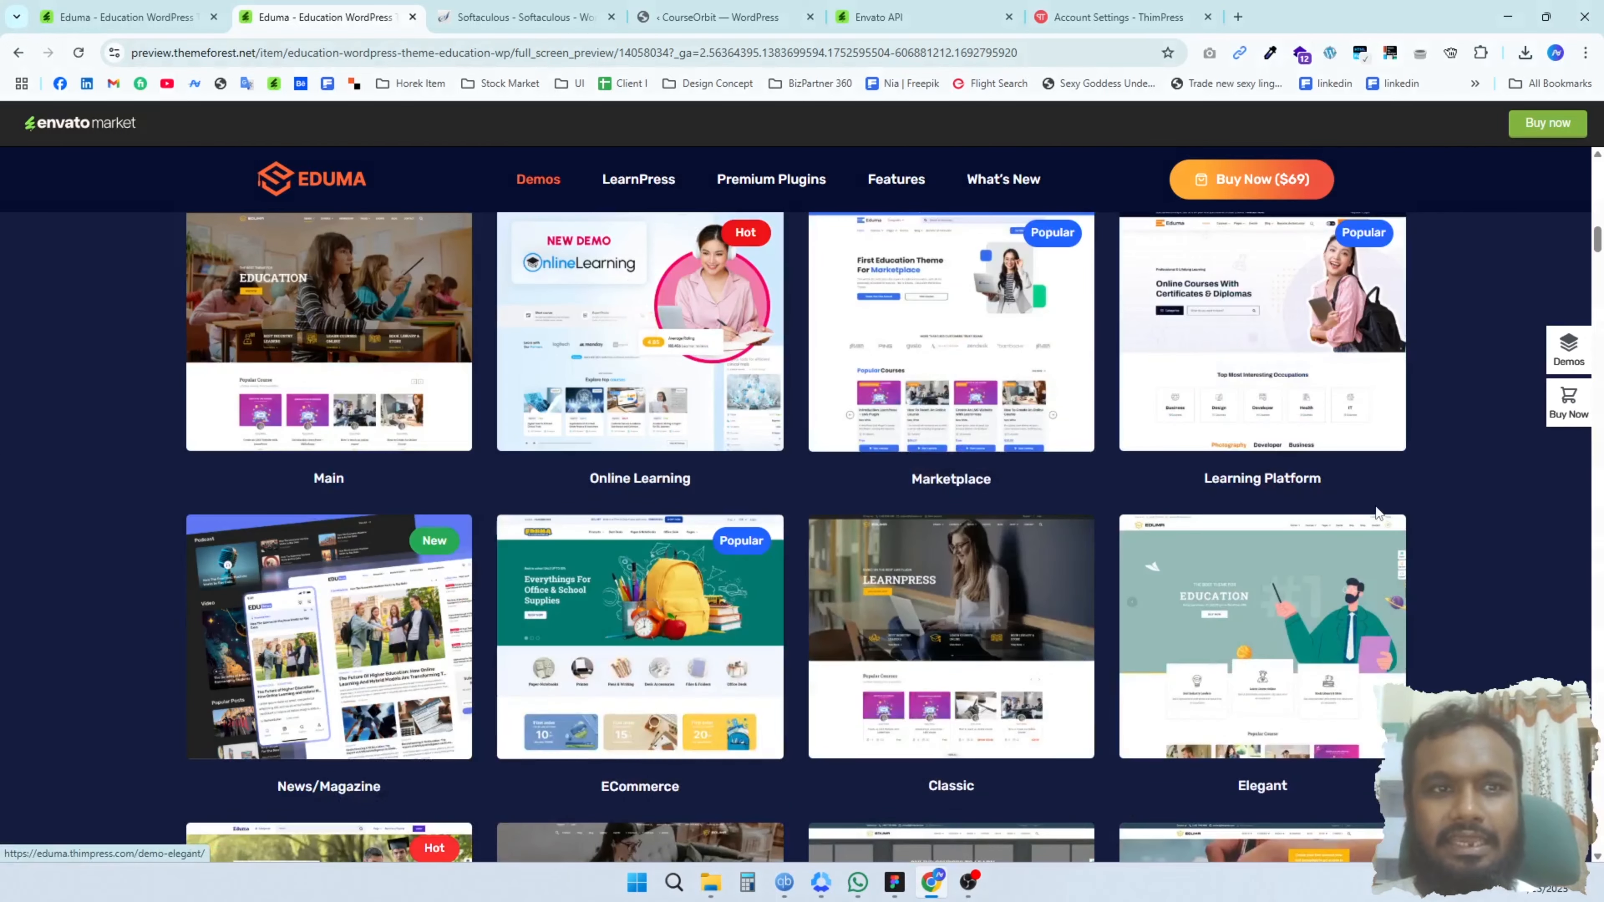
pyautogui.scroll(-4, 796, 311)
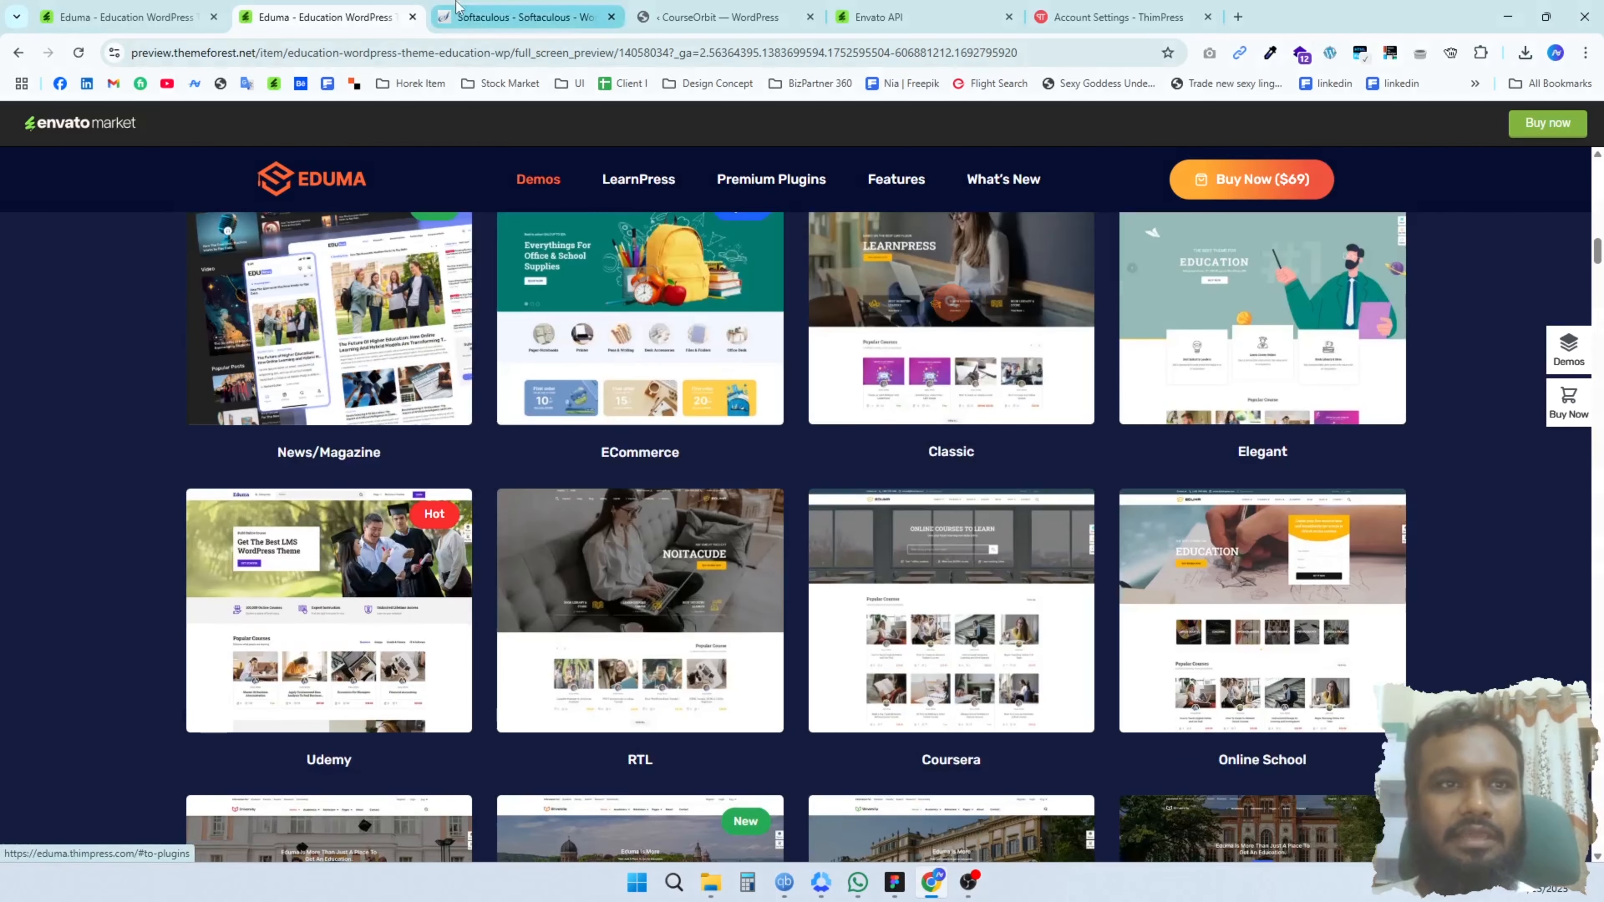
pyautogui.click(720, 17)
# Step: Import Demo MarketPlace with theme options, main content, media files and widgets, then open a new browser tab
pyautogui.scroll(-3, 726, 591)
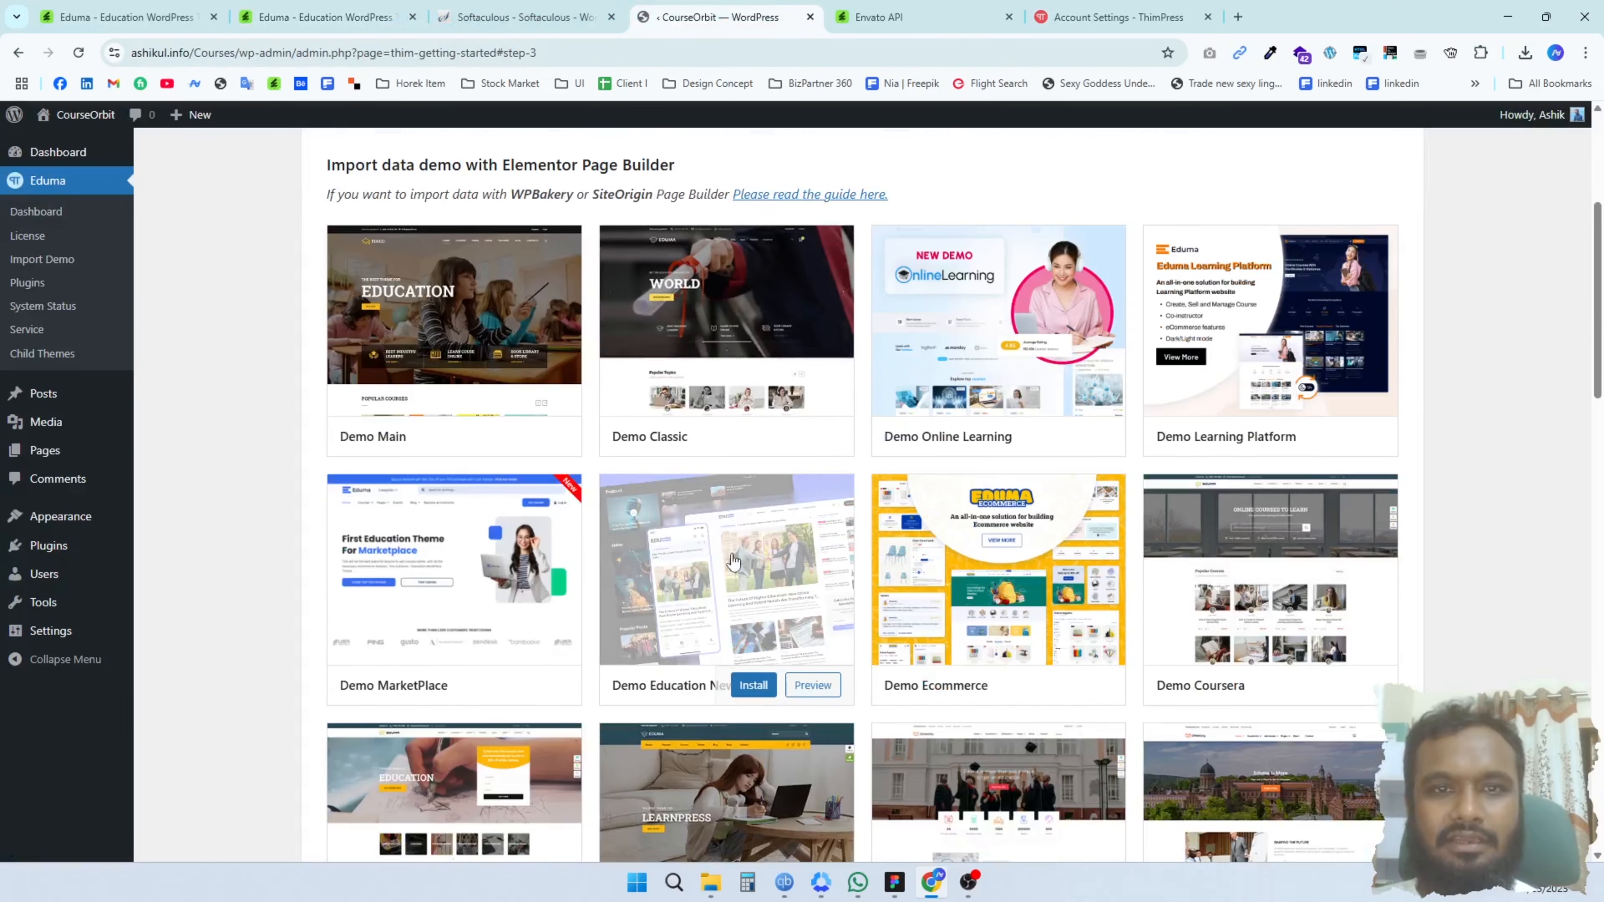
pyautogui.scroll(3, 924, 590)
pyautogui.scroll(-3, 924, 589)
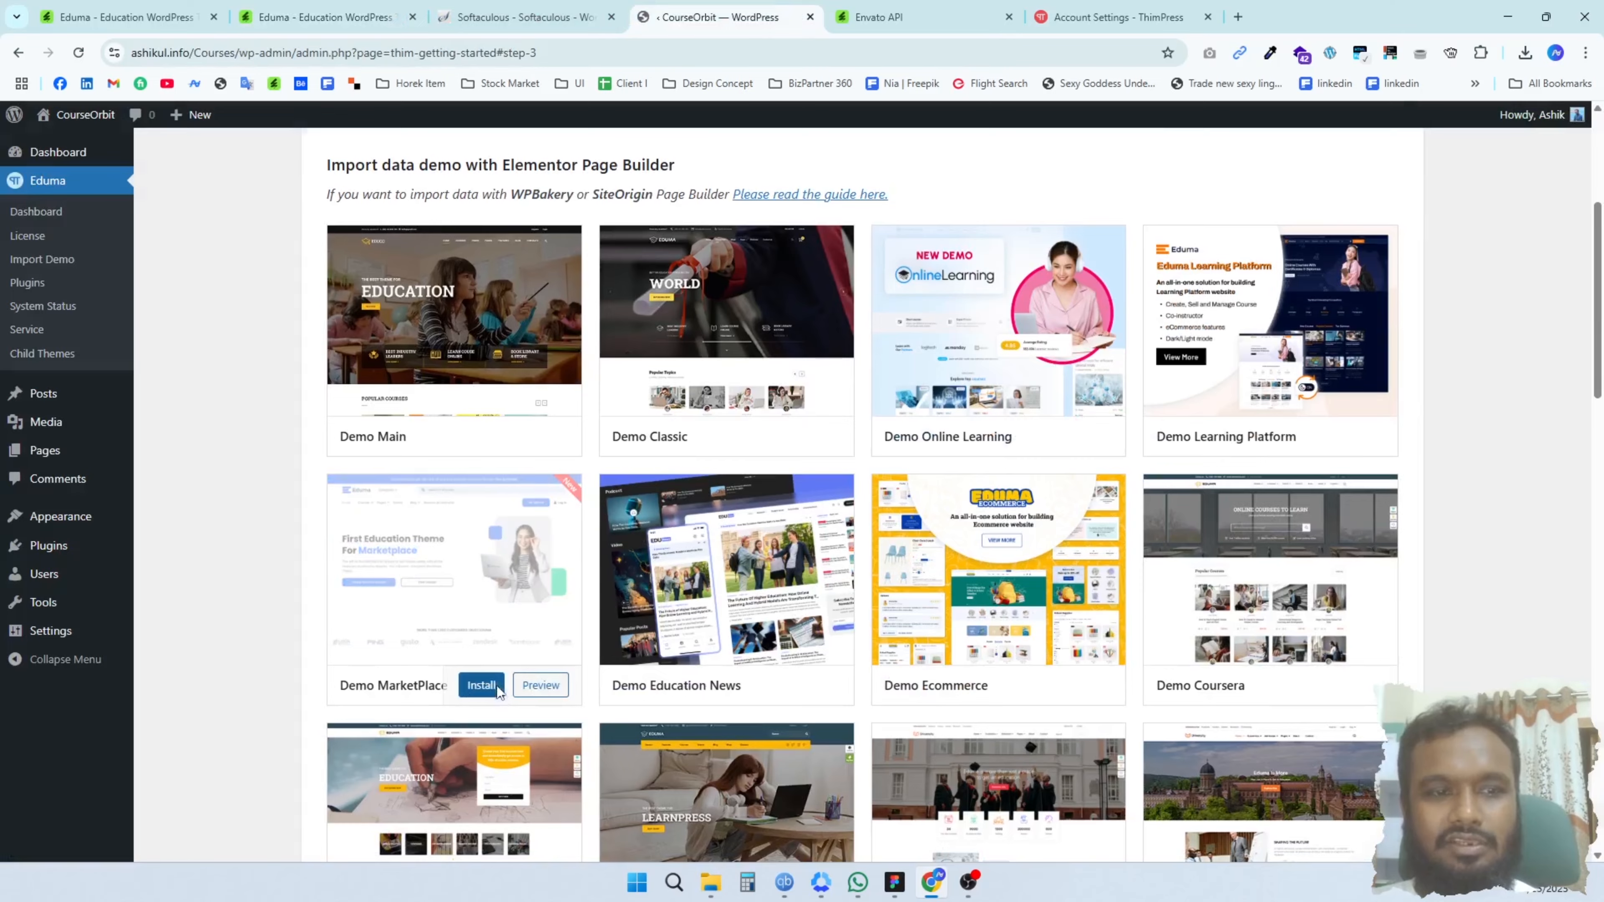
pyautogui.click(496, 686)
pyautogui.scroll(-2, 601, 331)
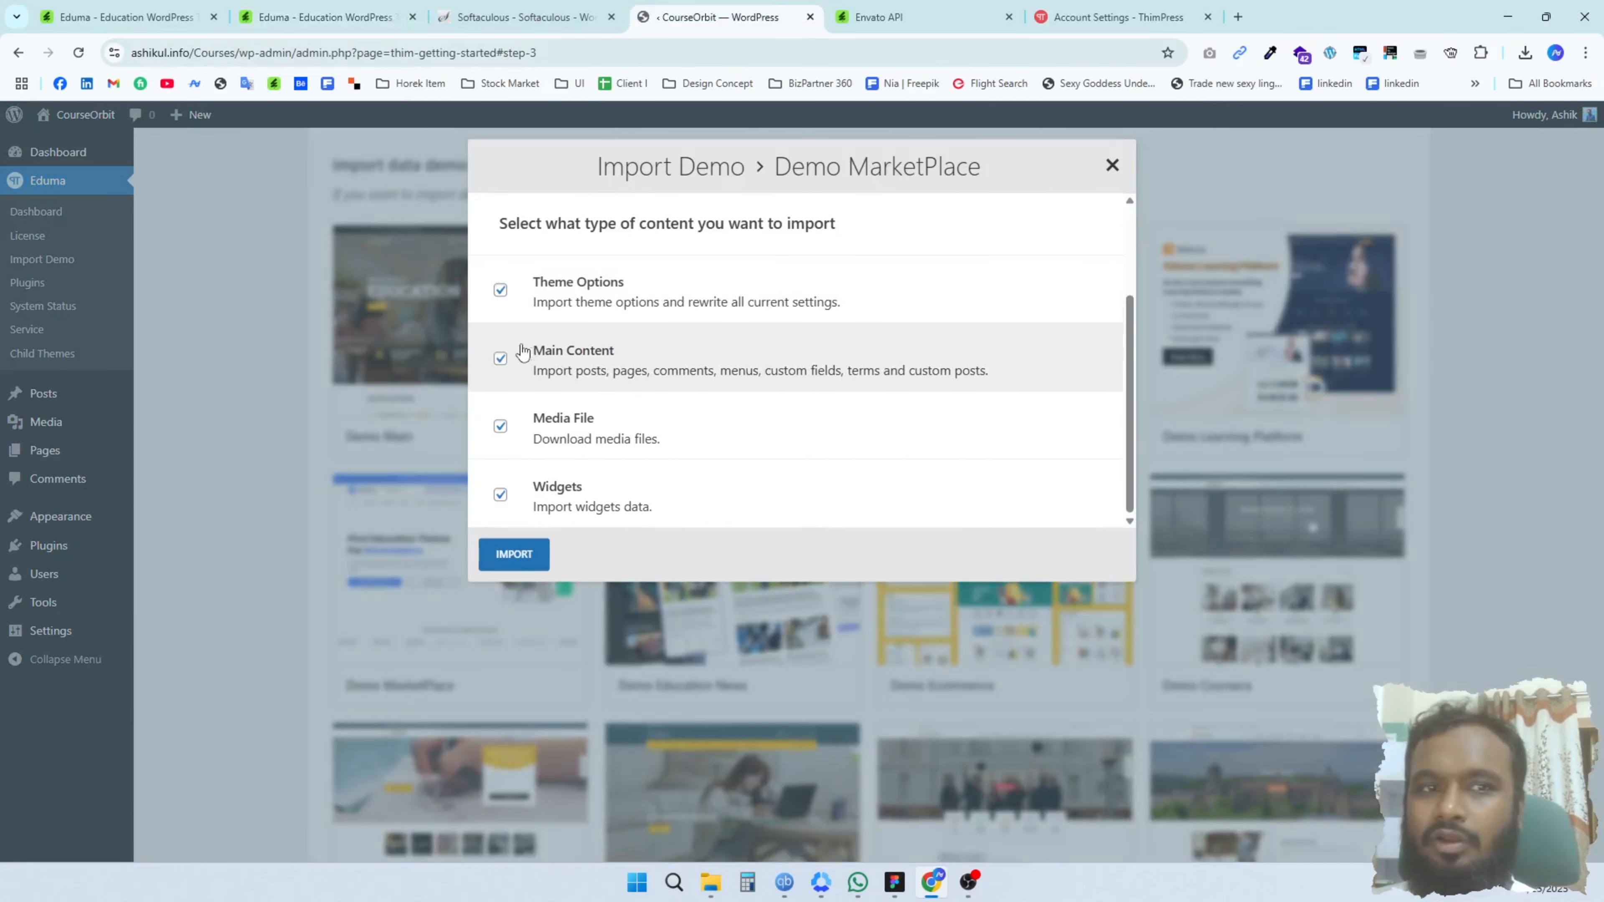
pyautogui.click(515, 555)
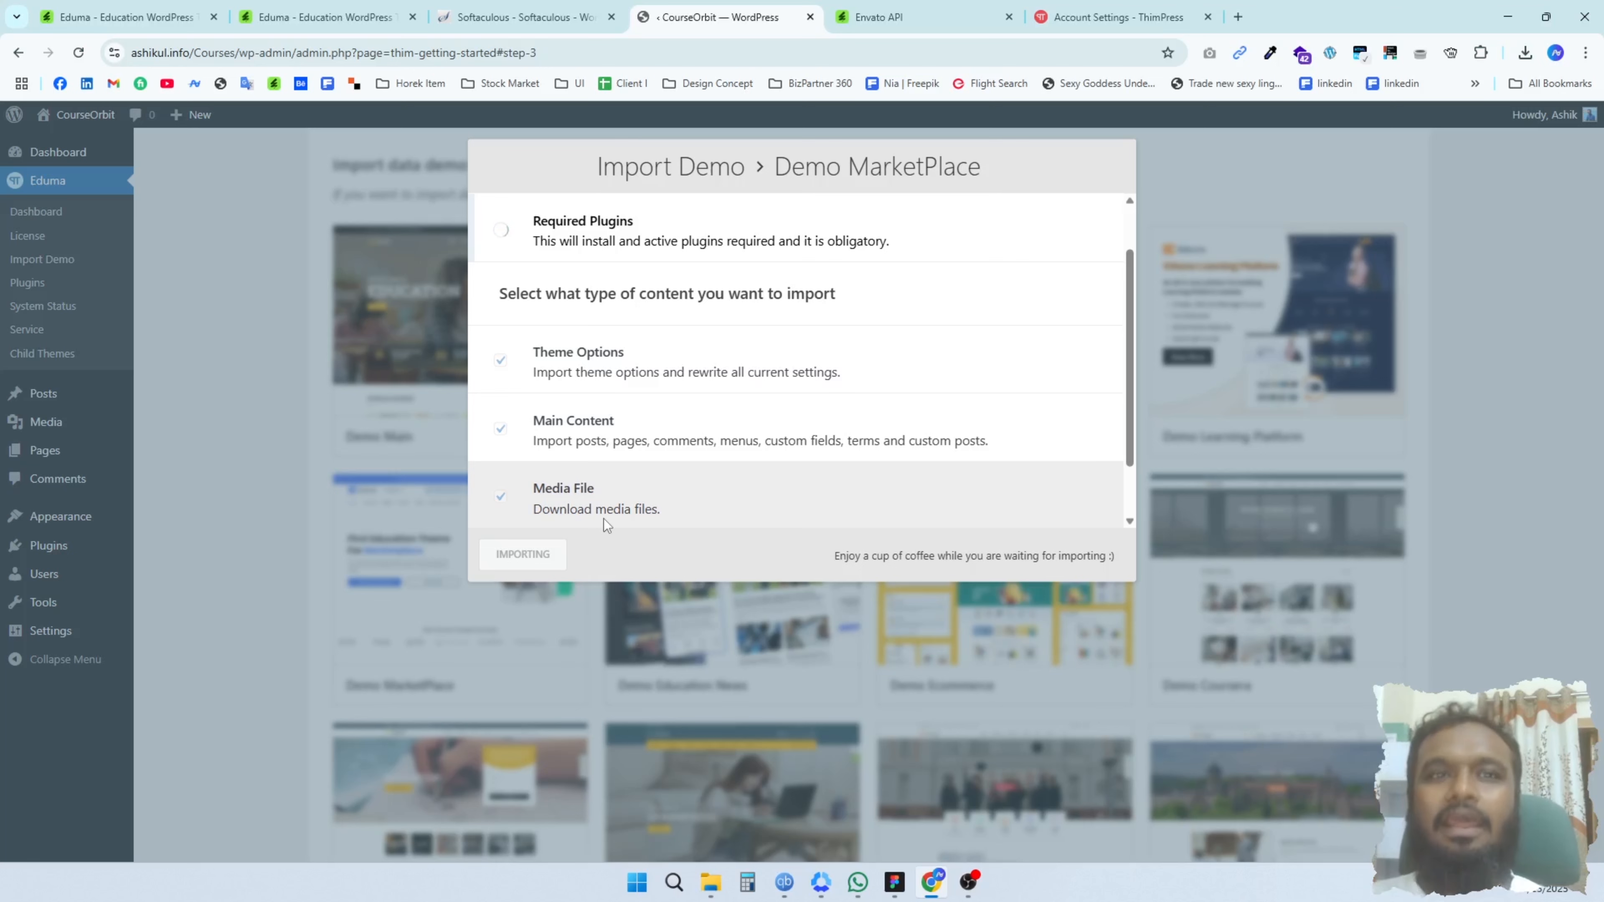
pyautogui.hotkey('ctrl', 't')
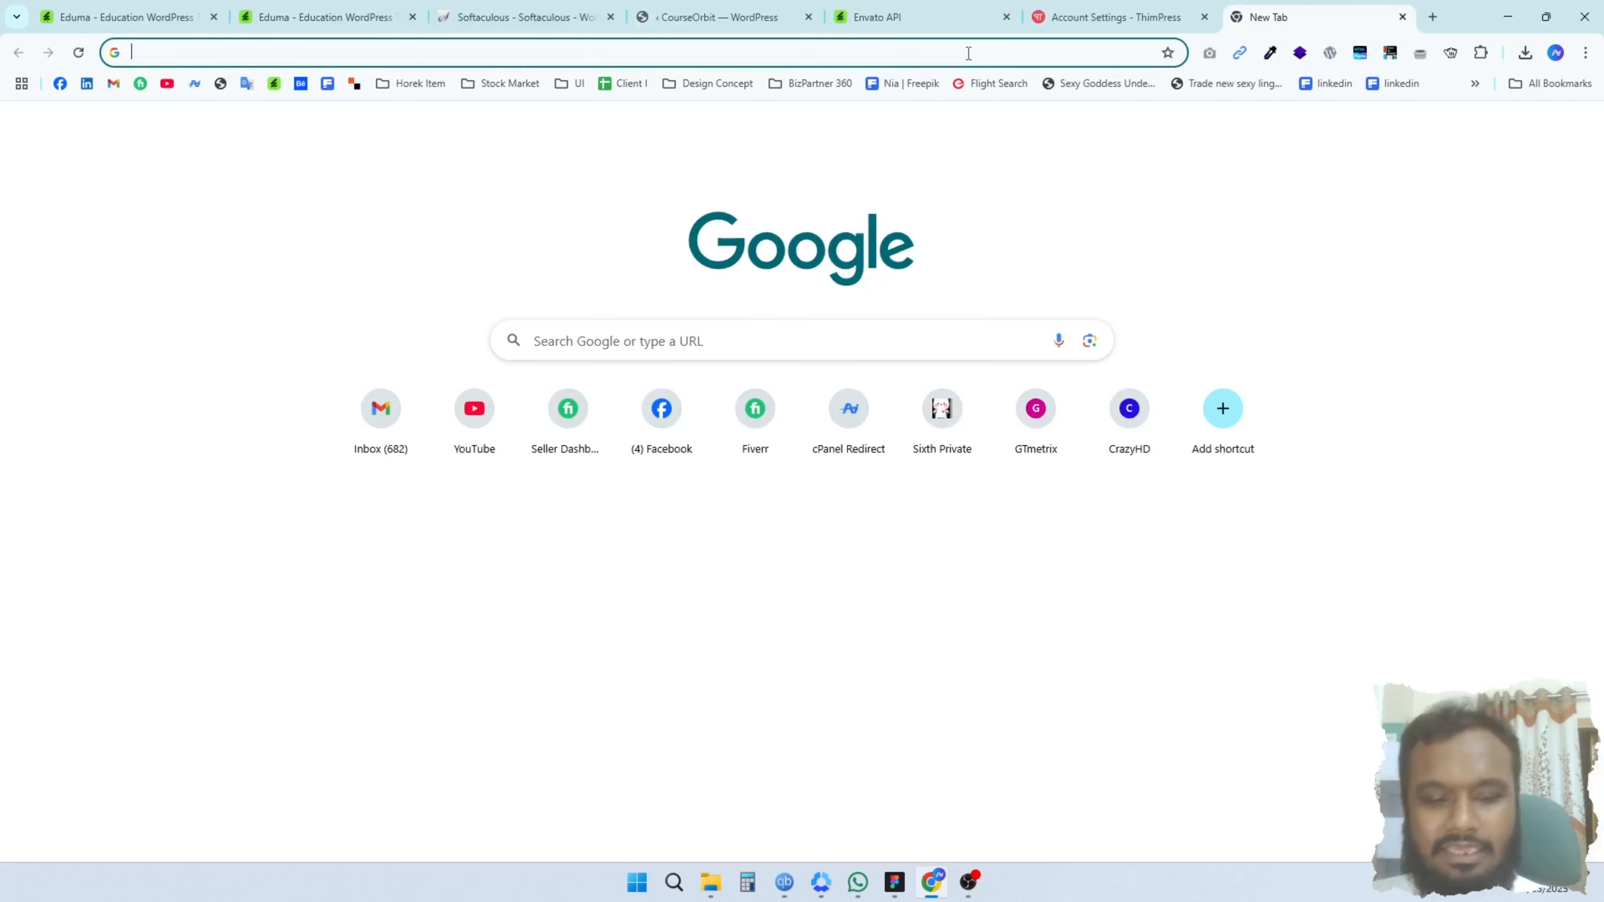
# Step: Load the Horek Item store and open its Kitchen Accessories category
pyautogui.write('hore')
pyautogui.press('Return')
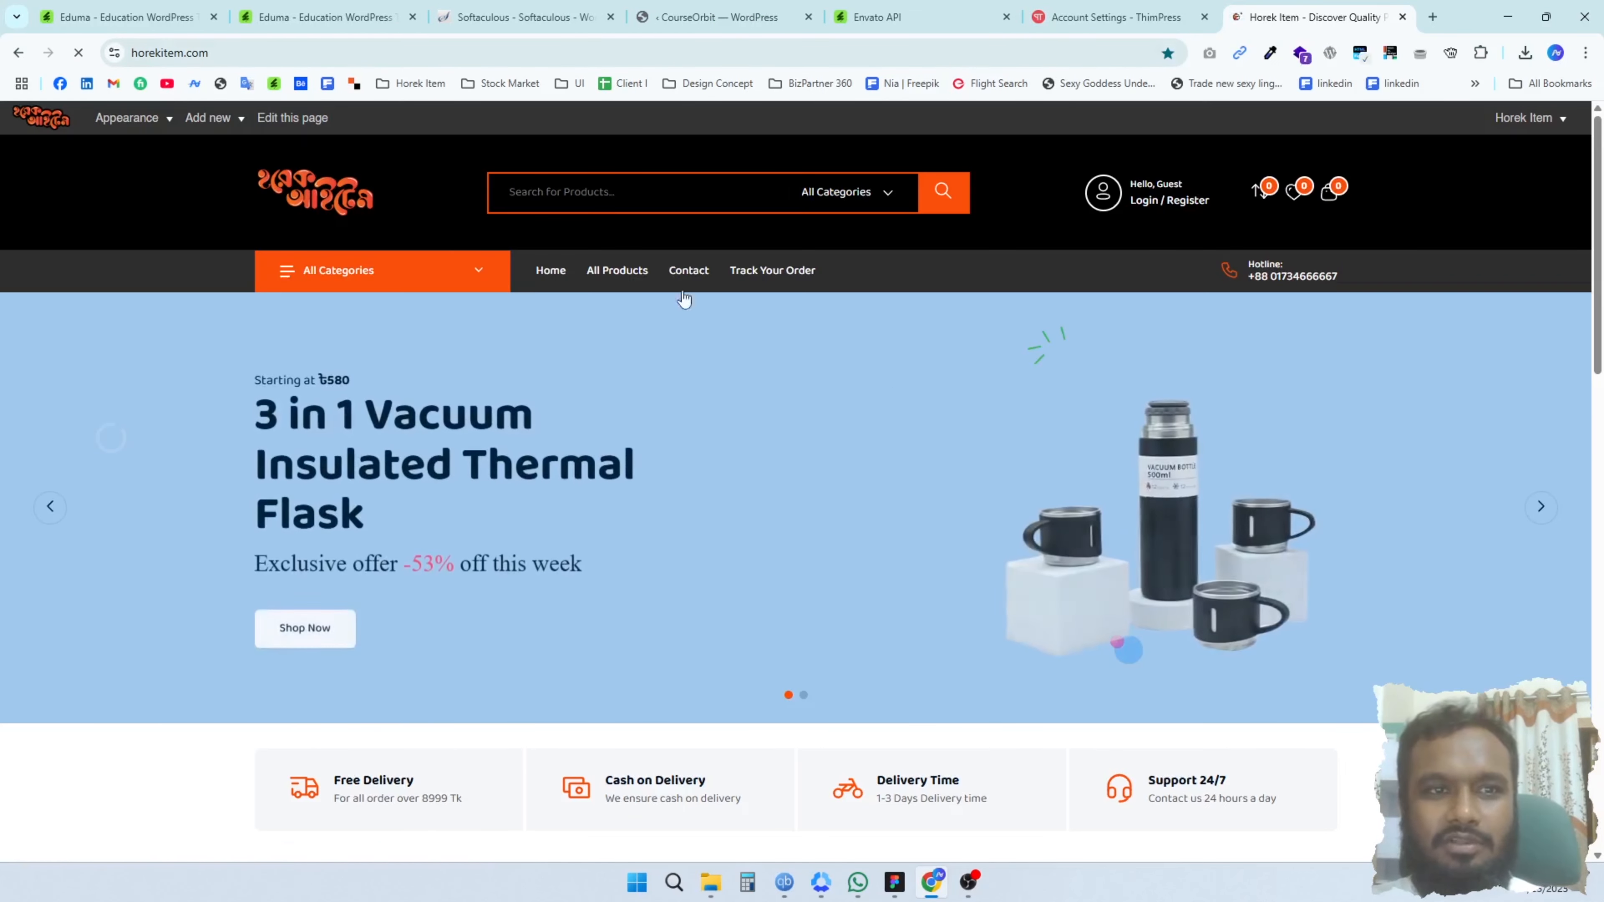
pyautogui.click(352, 276)
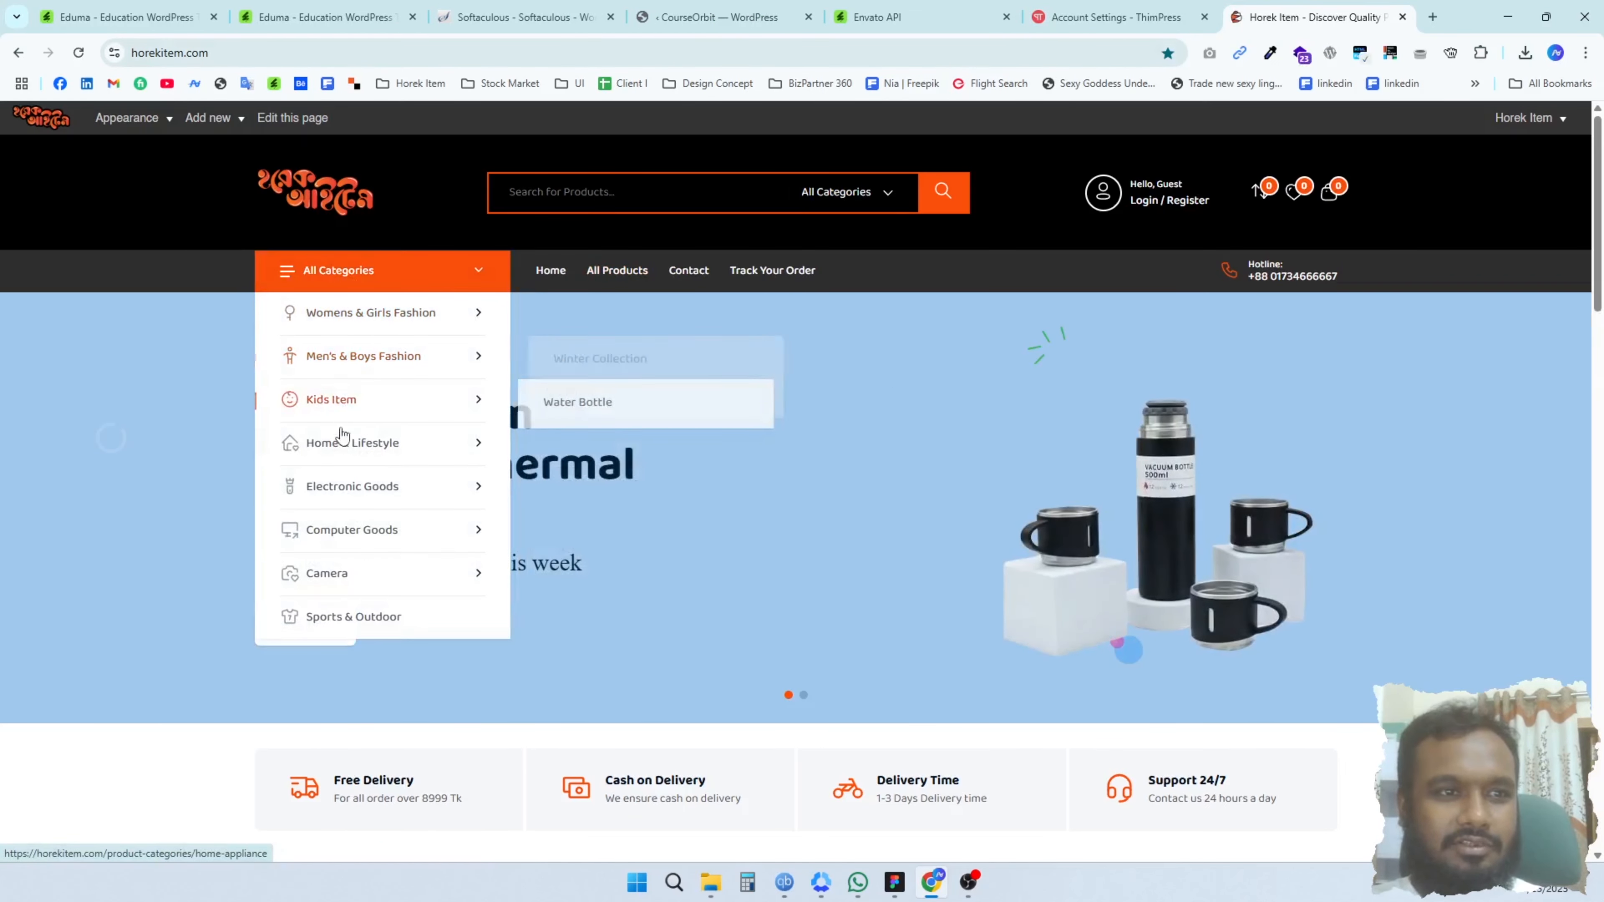
pyautogui.moveTo(338, 446)
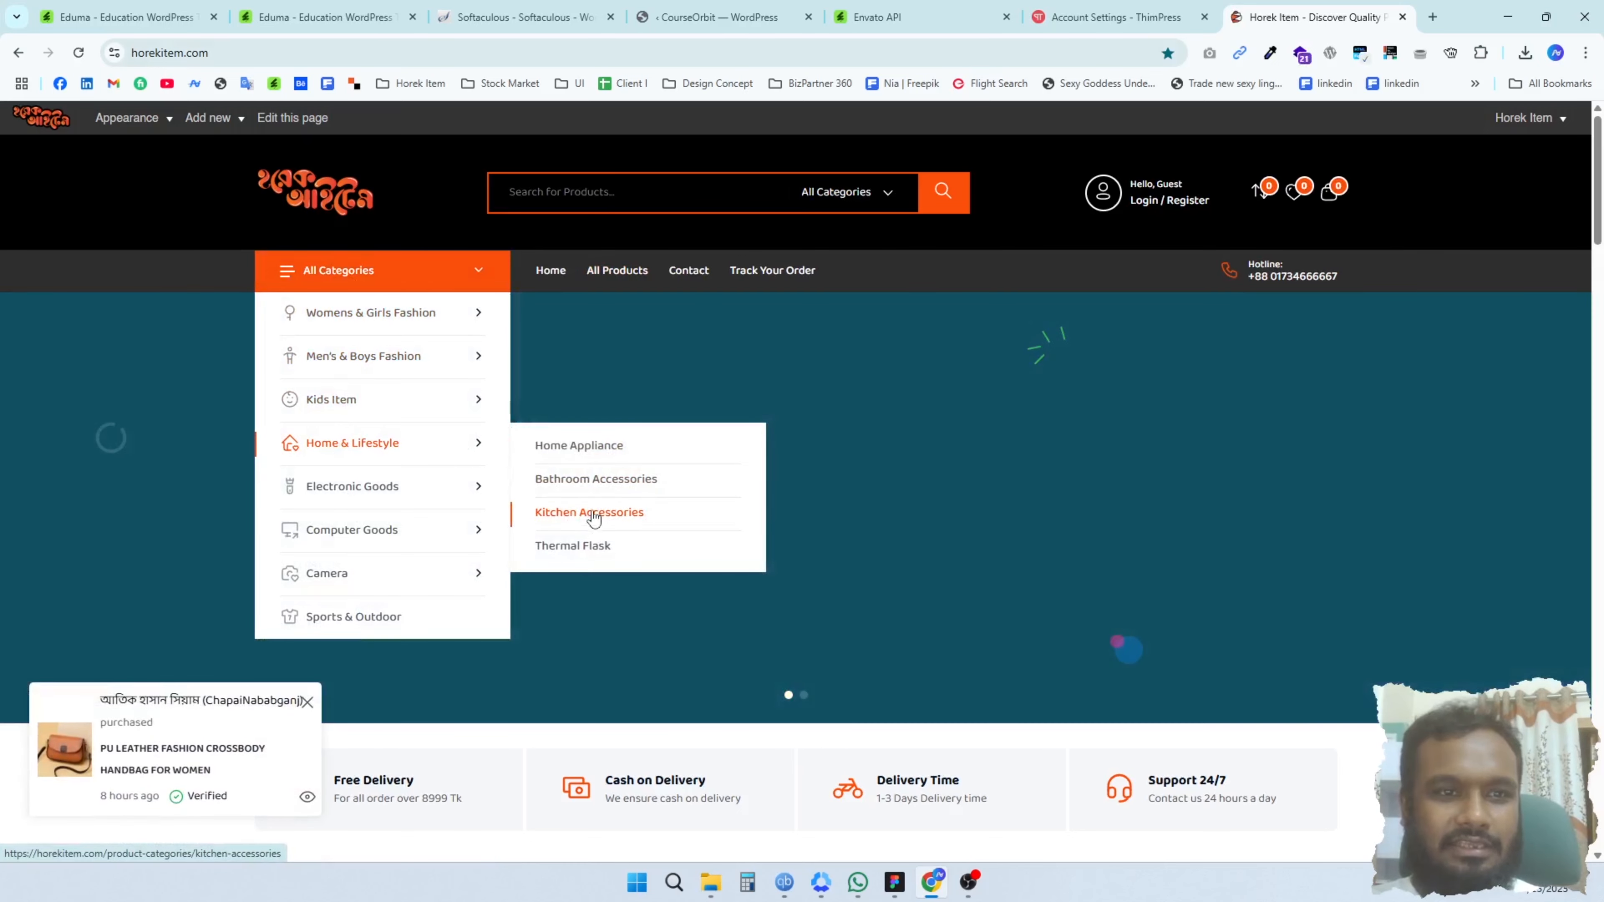
pyautogui.click(594, 517)
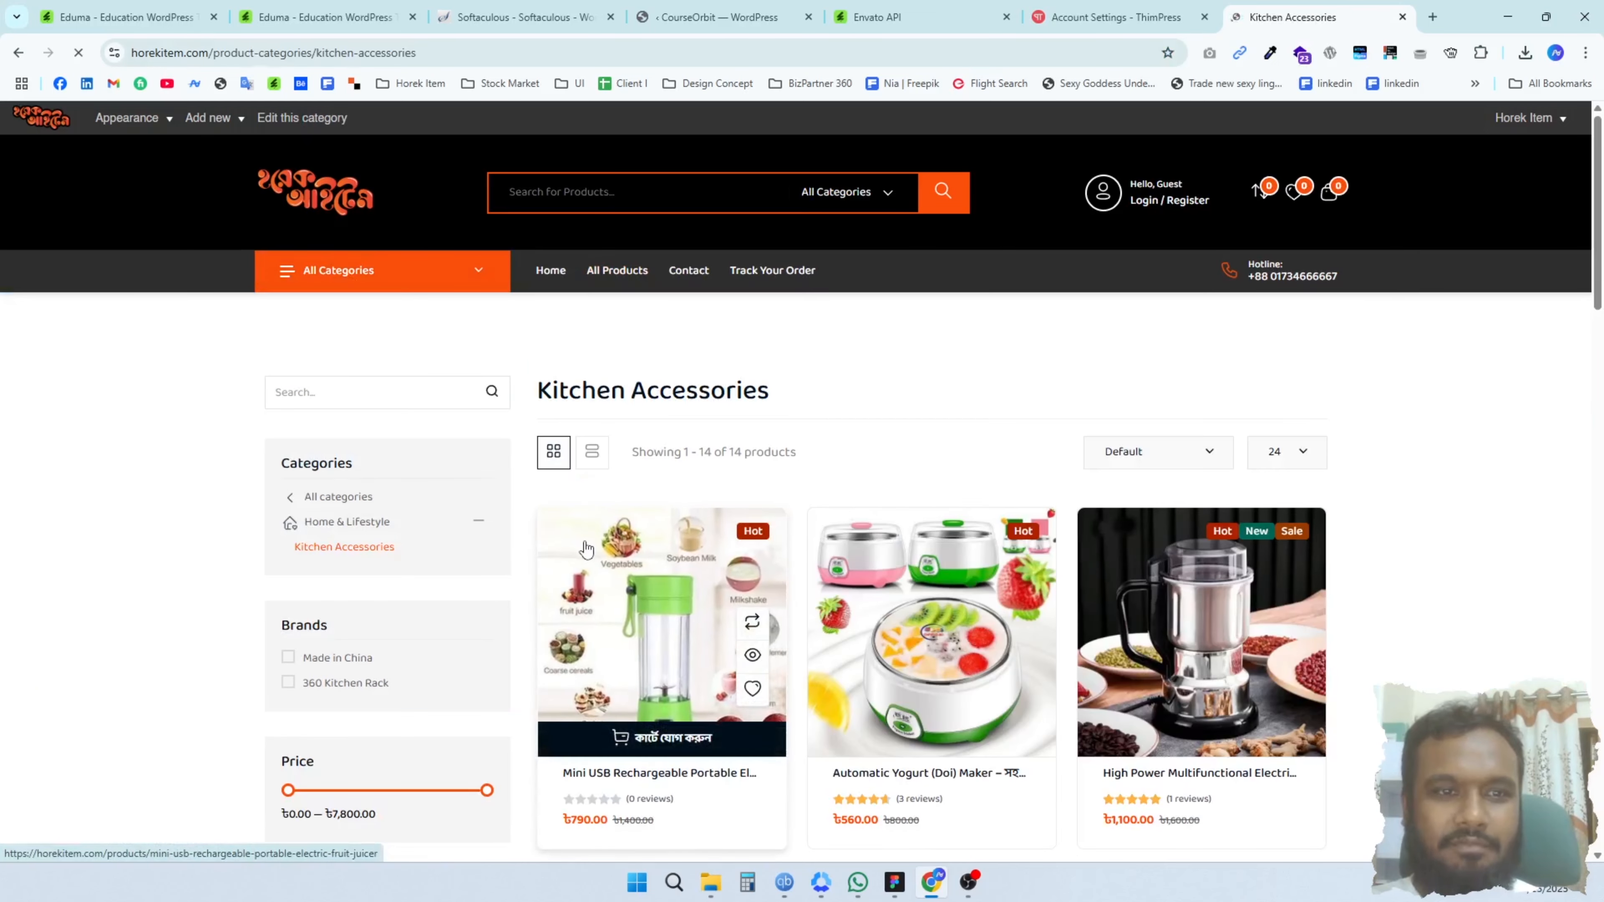
# Step: View the mini USB fruit juicer, return to Kitchen Accessories and expand All Categories > Home & Lifestyle
pyautogui.click(606, 527)
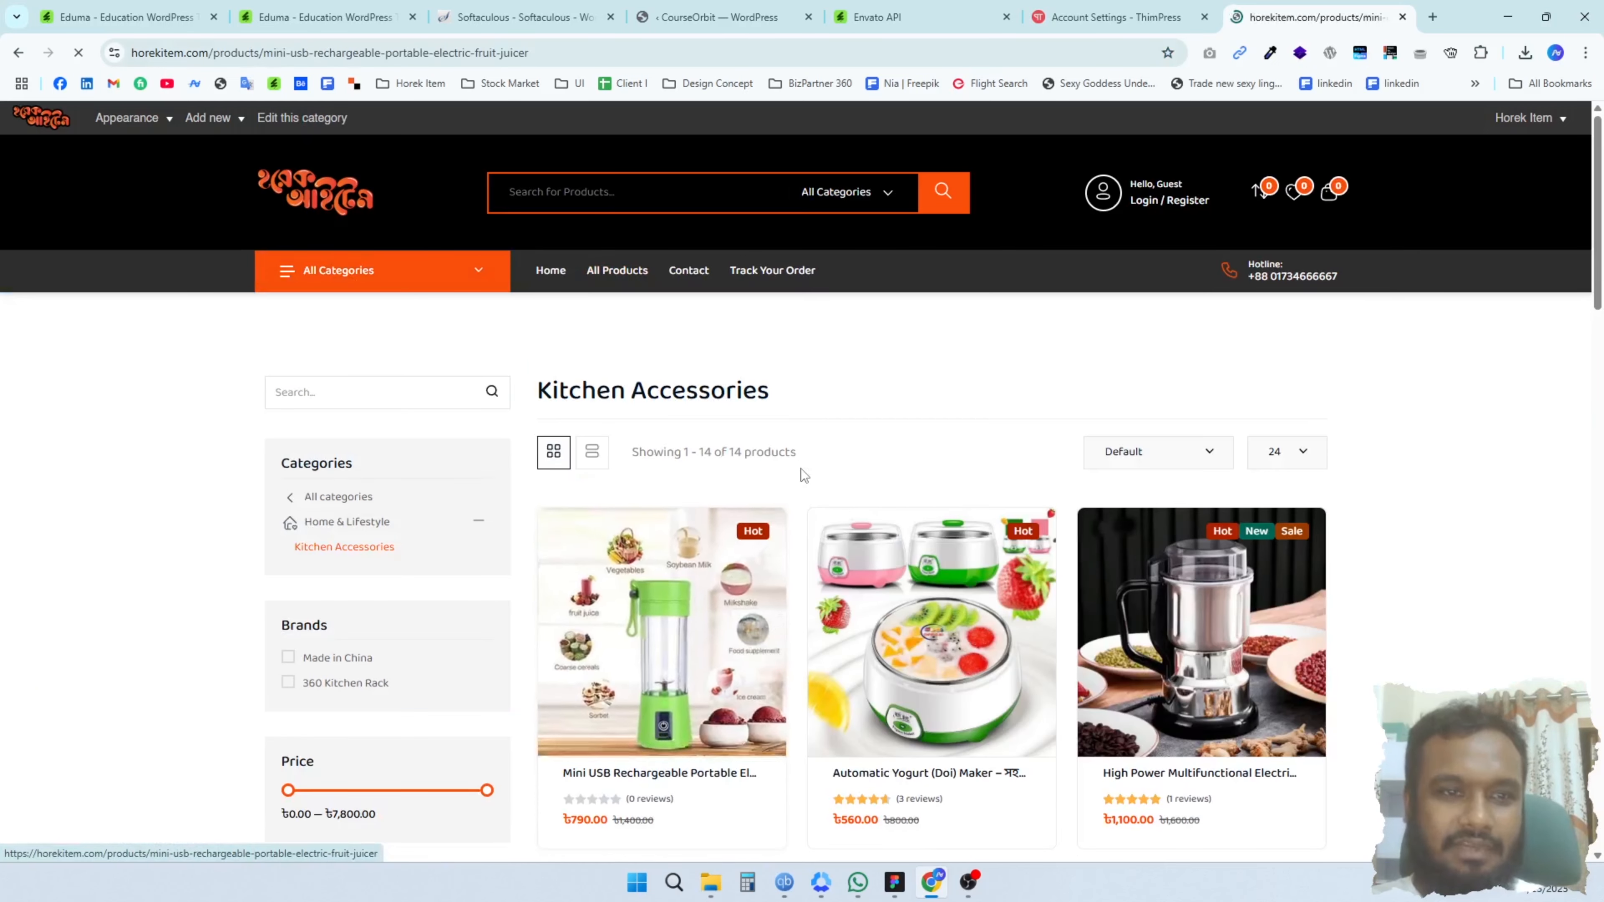
pyautogui.click(19, 54)
pyautogui.scroll(-3, 1080, 481)
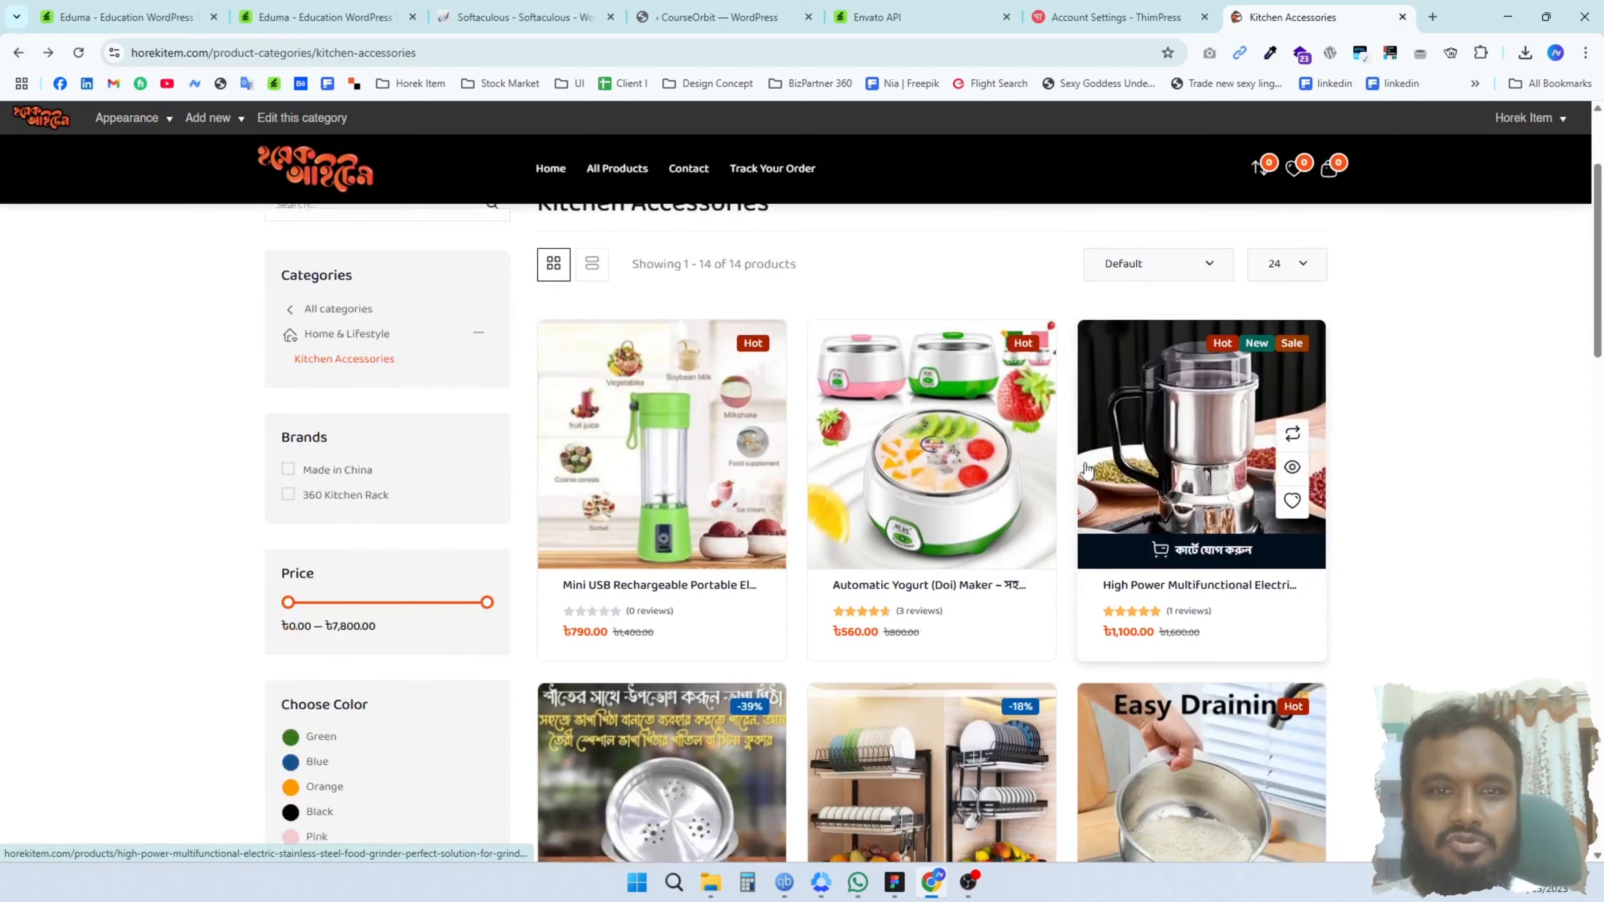
pyautogui.scroll(-3, 1087, 471)
pyautogui.scroll(6, 1197, 423)
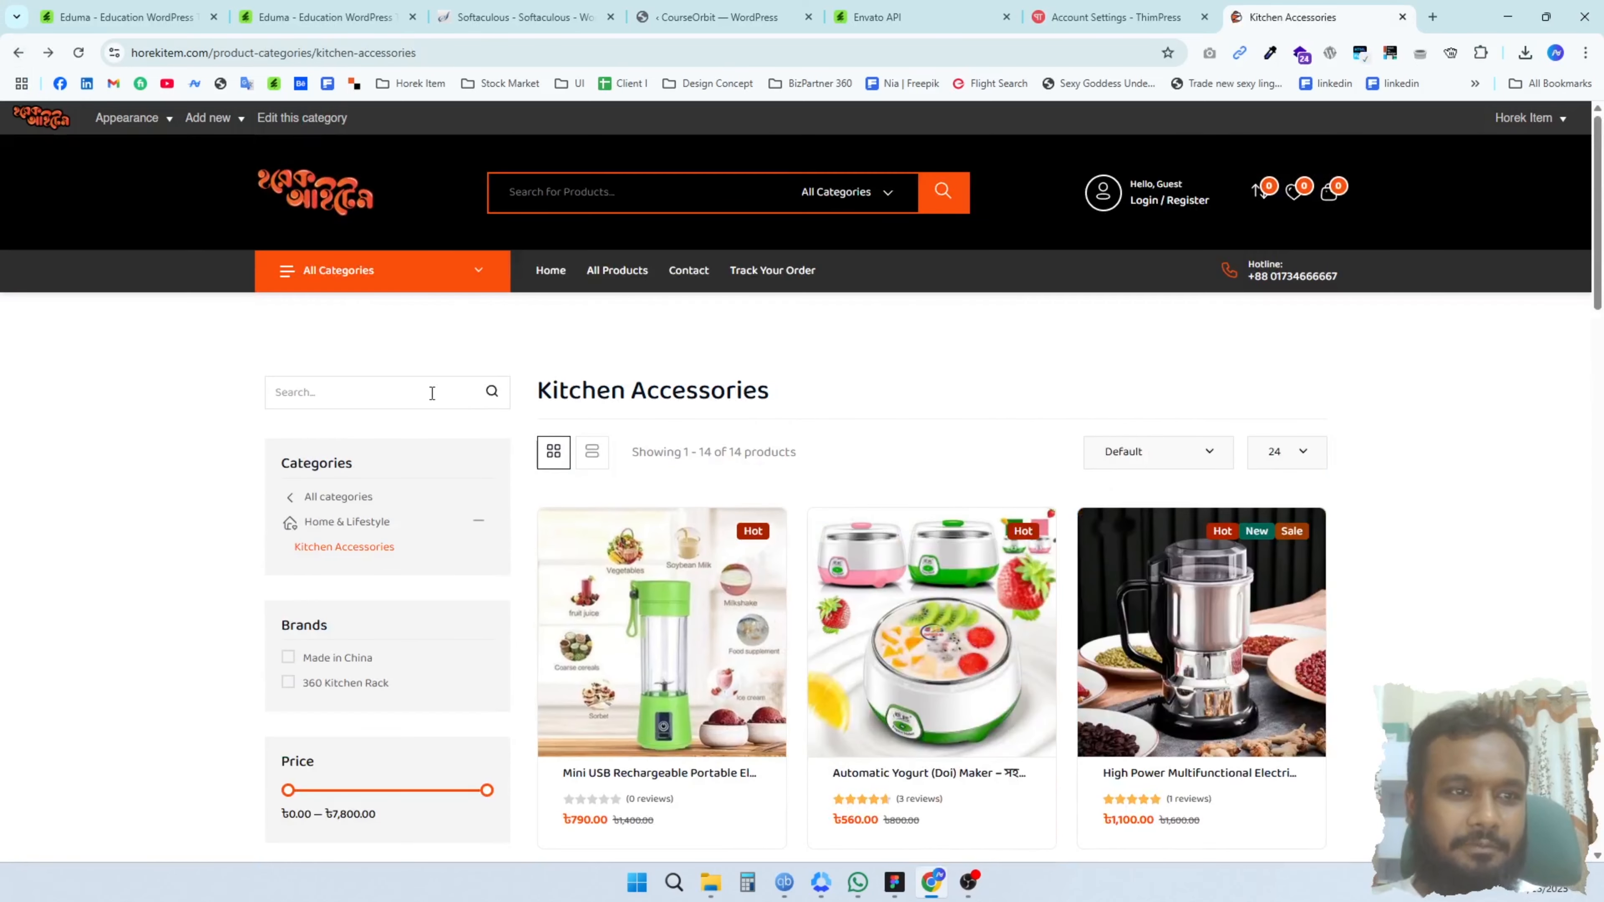
pyautogui.moveTo(301, 272)
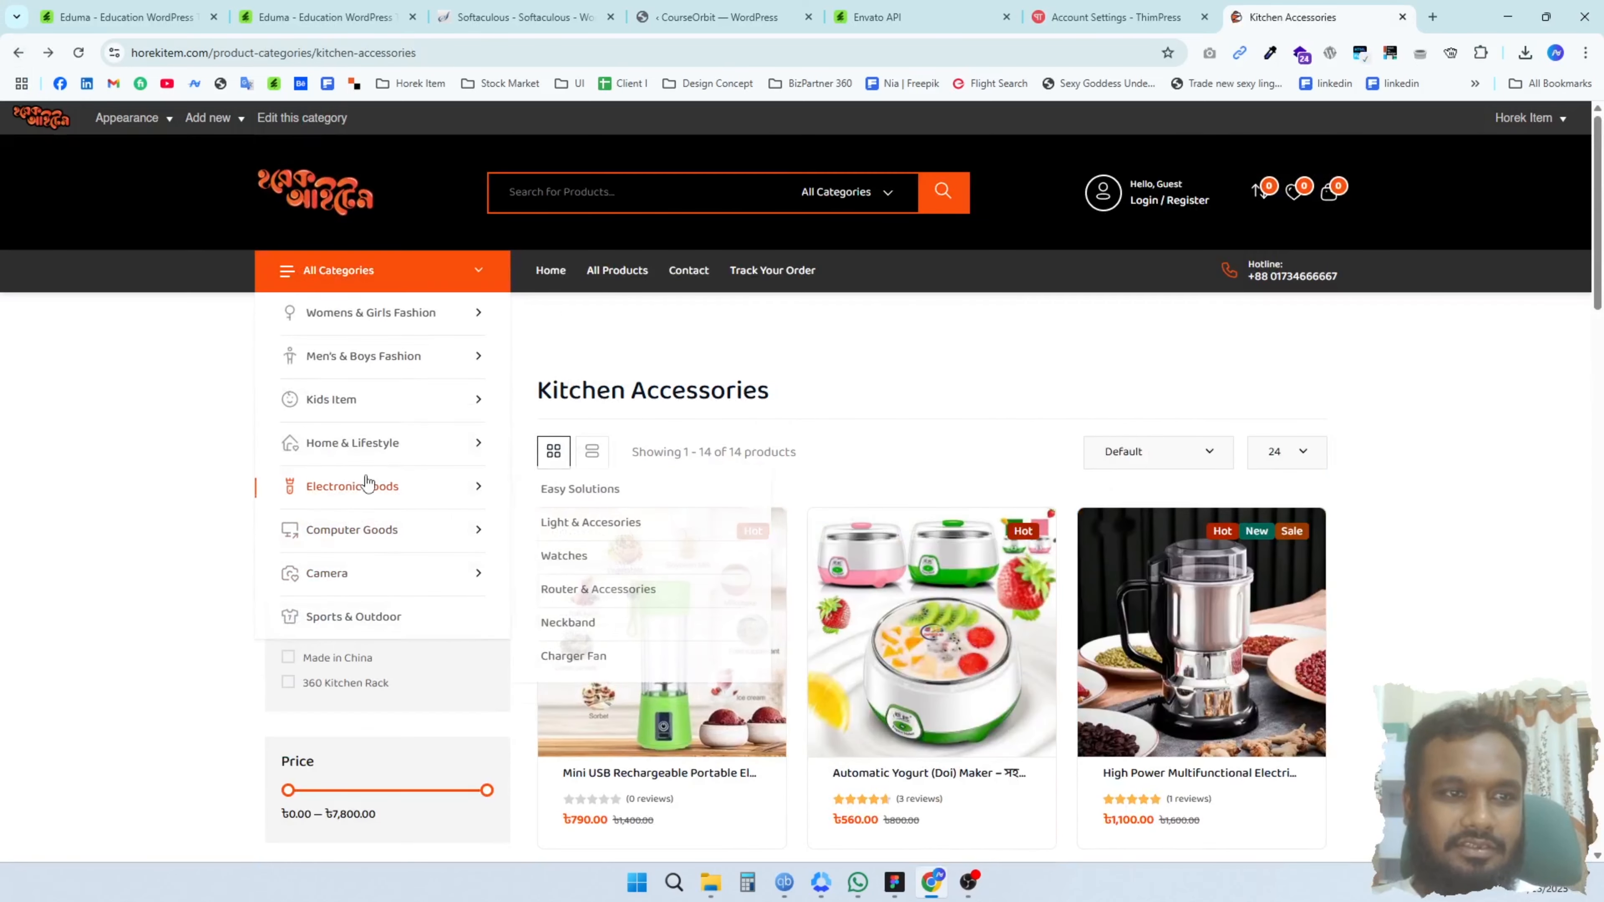
pyautogui.moveTo(366, 435)
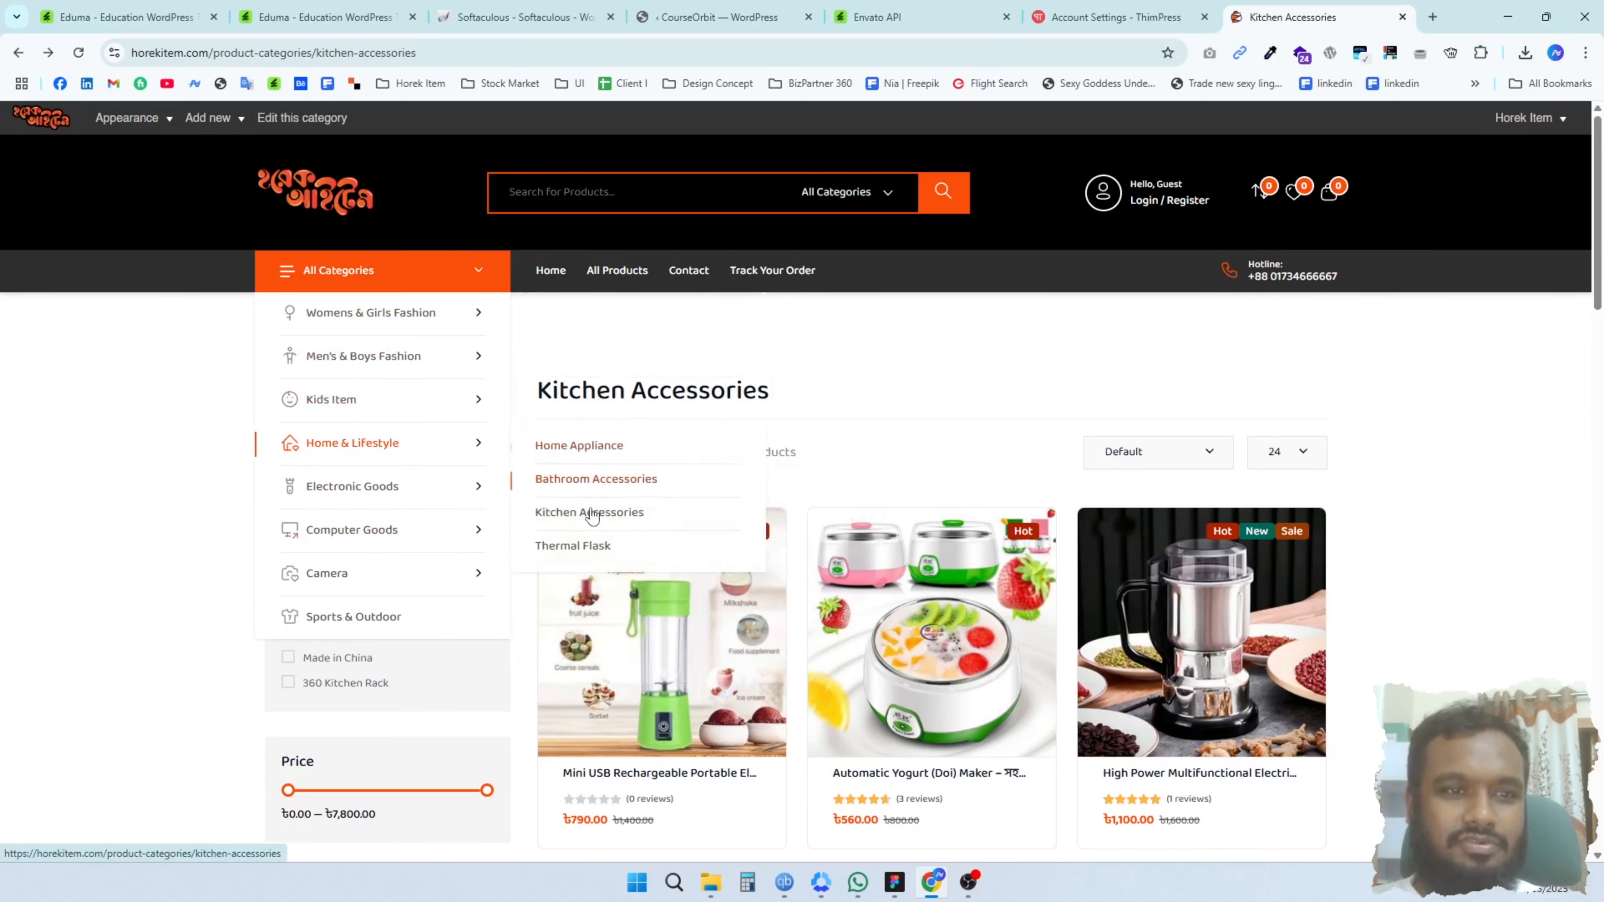
# Step: Open the Thermal Flask category and the Vacuum Insulated Thermal Flask Set 3-in-1 product page
pyautogui.click(578, 547)
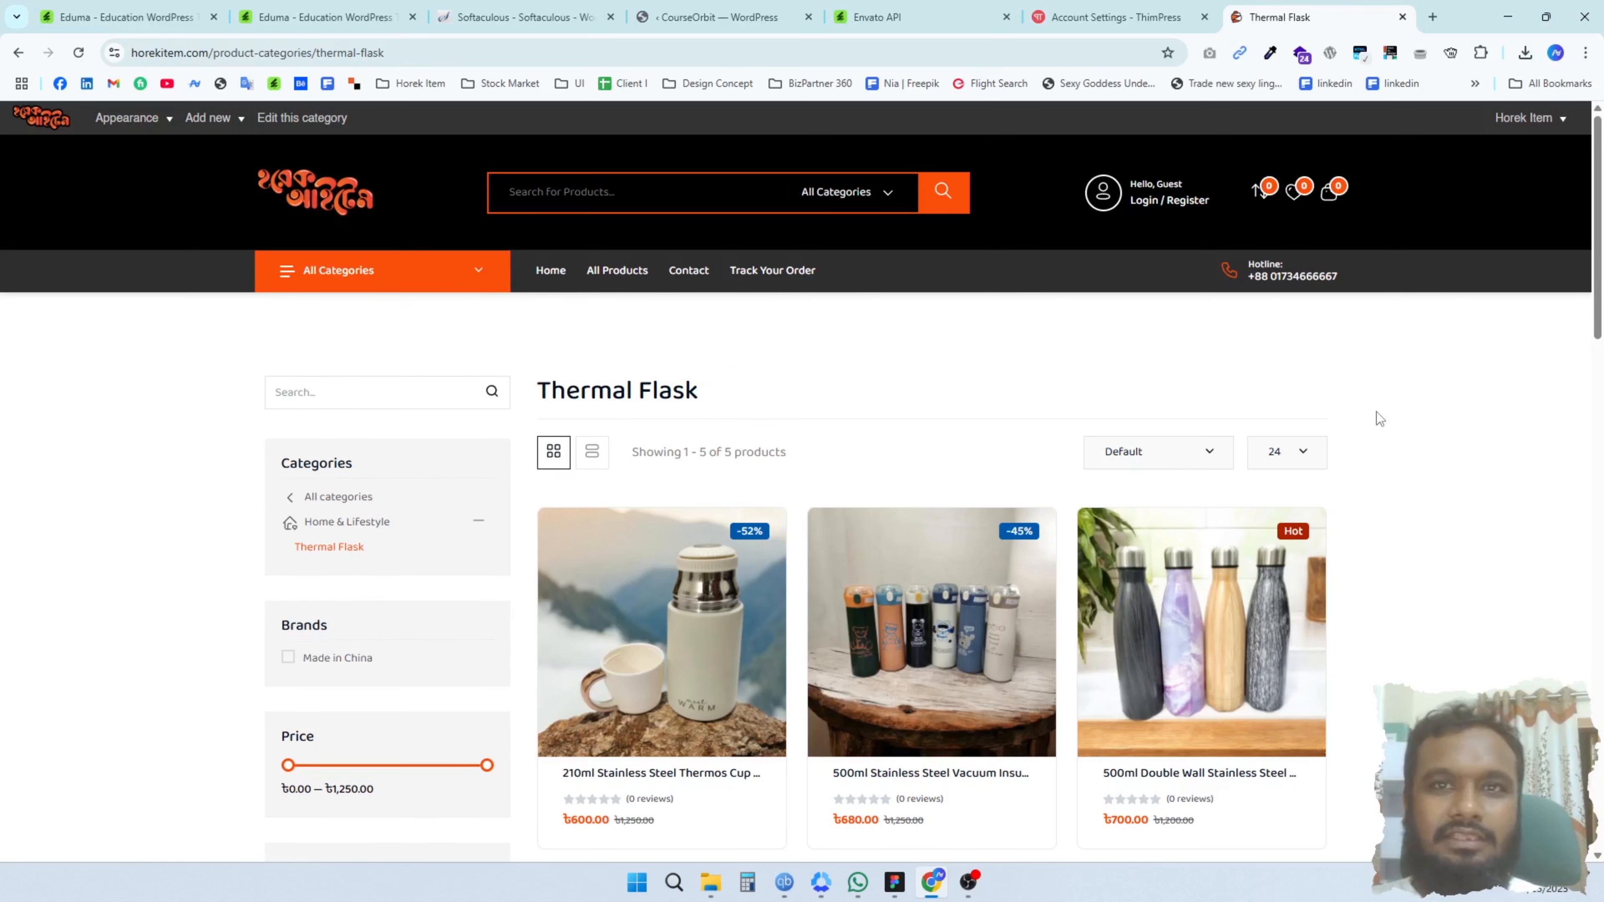
pyautogui.scroll(-5, 1376, 411)
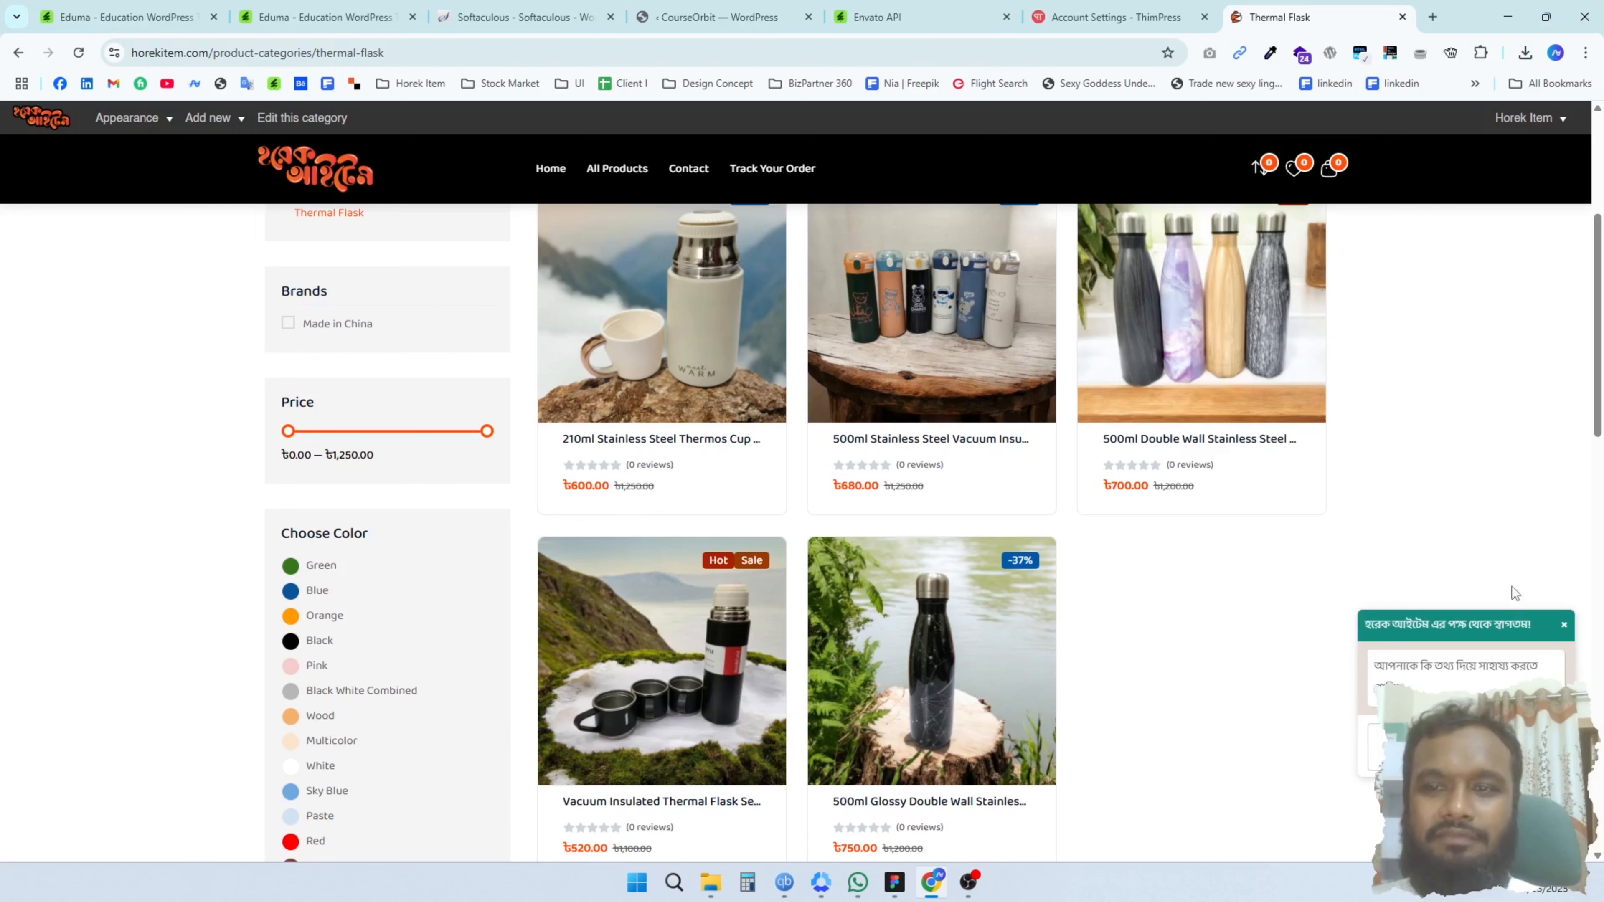
pyautogui.scroll(1, 1285, 613)
pyautogui.scroll(5, 1264, 619)
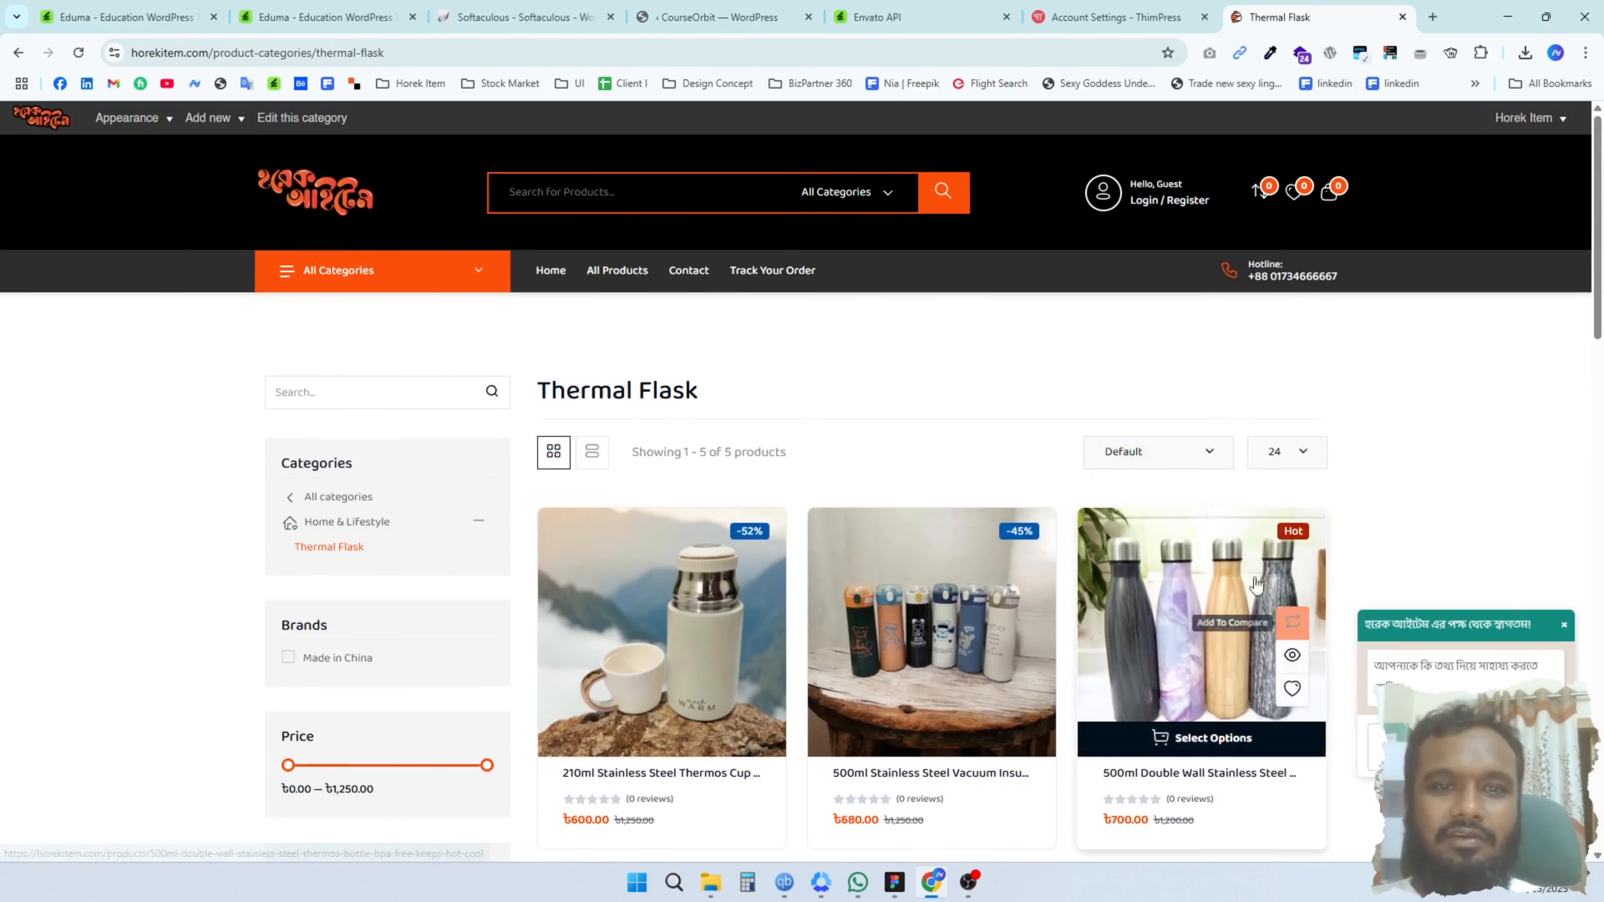
pyautogui.scroll(-2, 1073, 568)
pyautogui.scroll(-5, 750, 486)
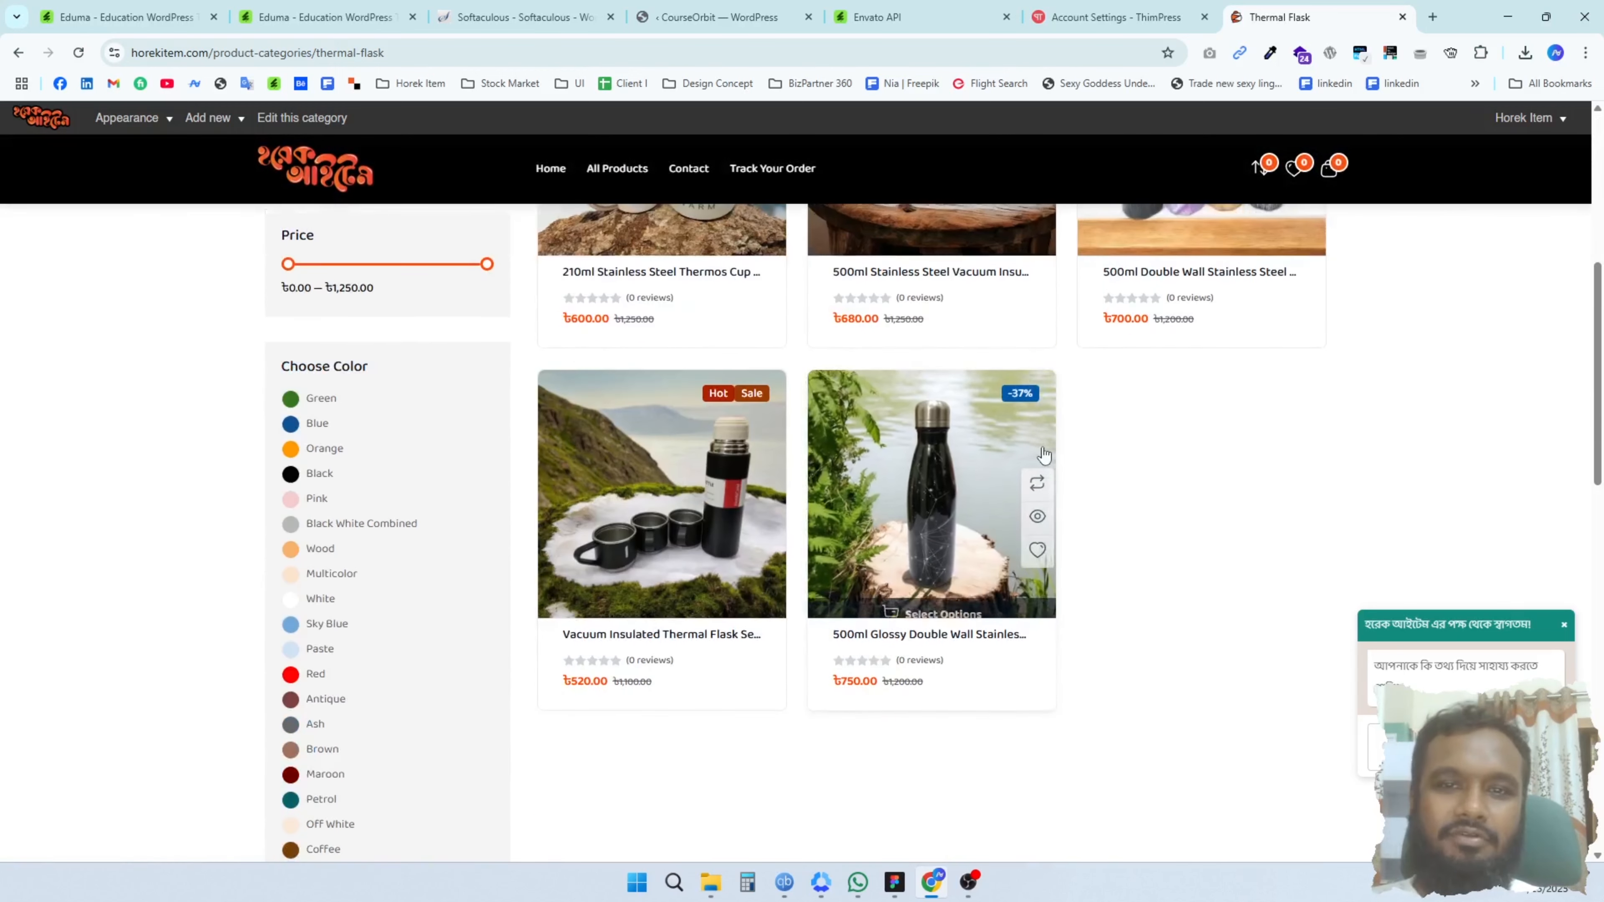
pyautogui.scroll(1, 979, 537)
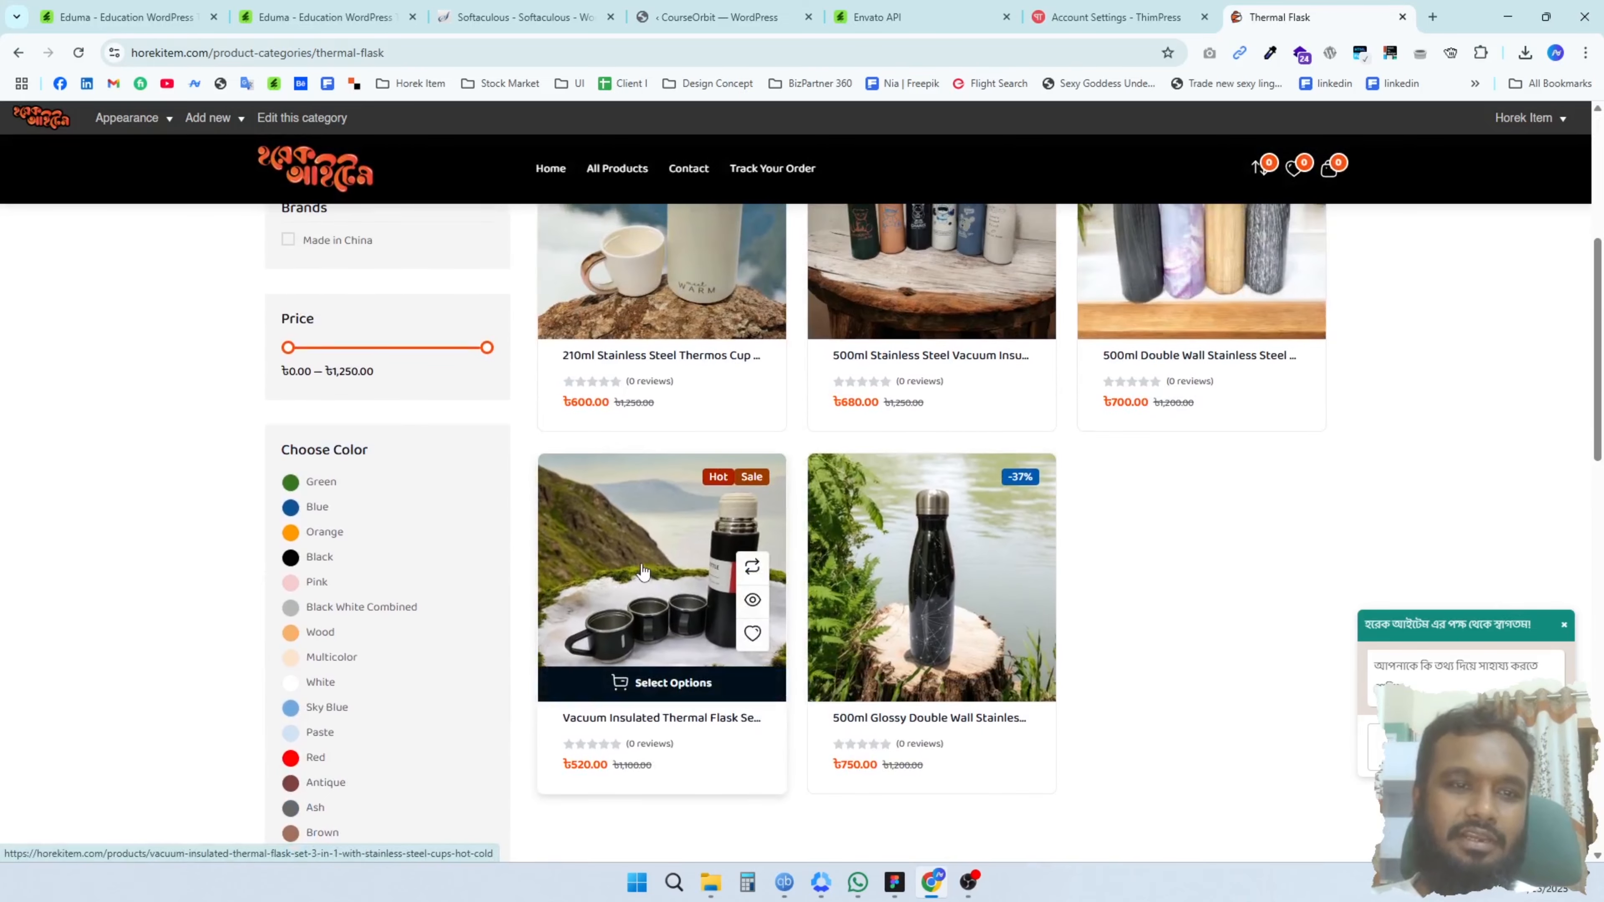
pyautogui.click(641, 574)
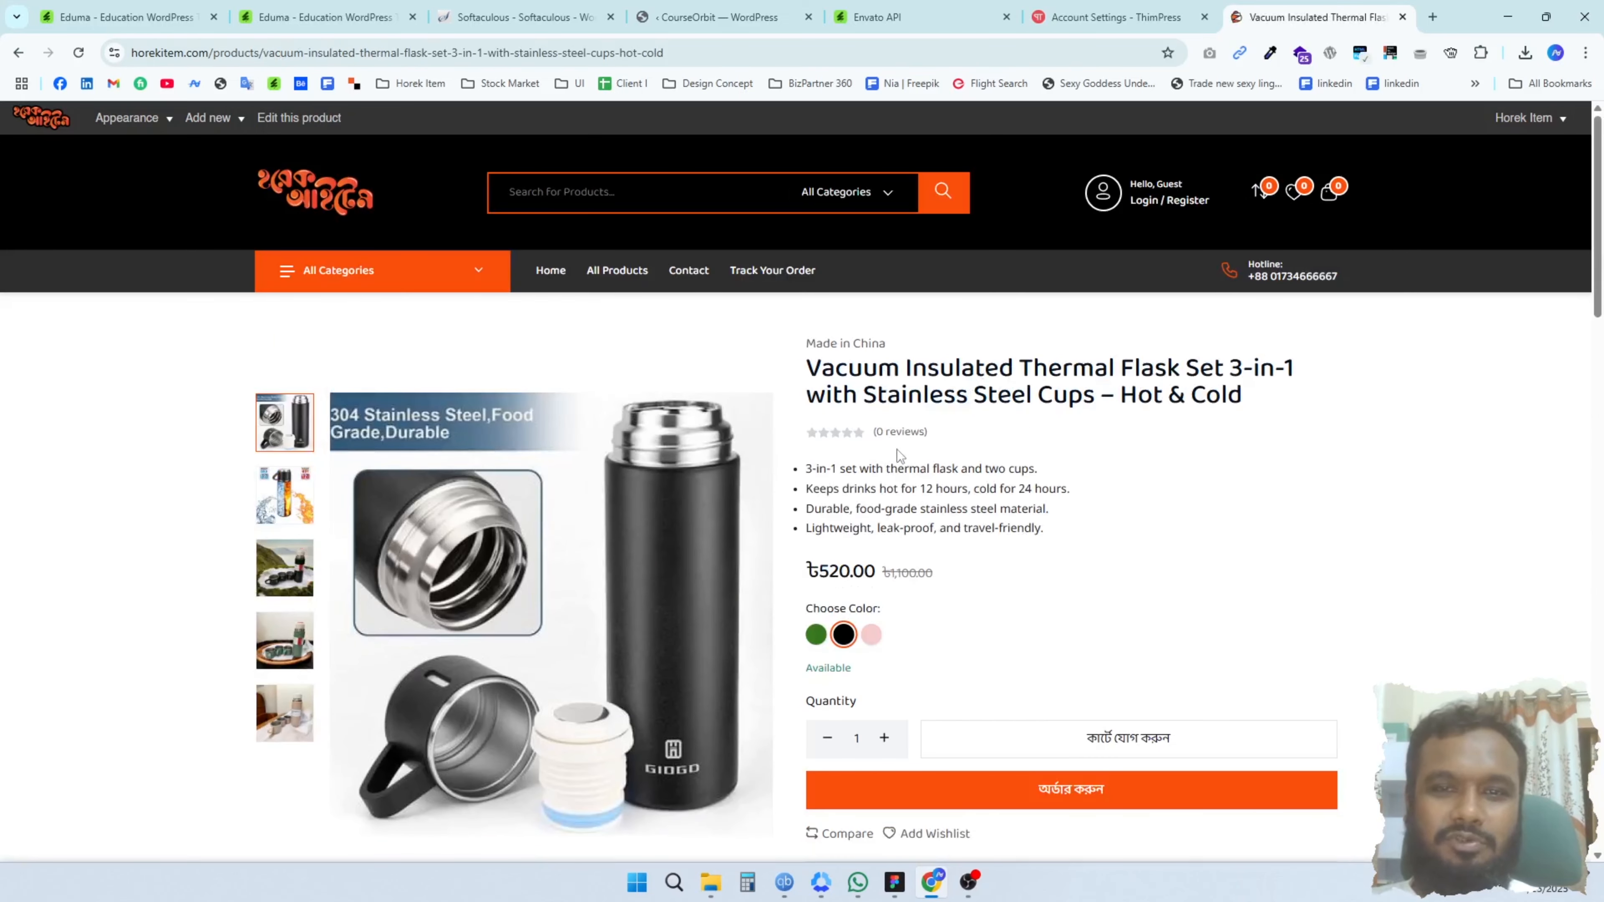
# Step: Check the CourseOrbit import tab, then order the black thermal flask set to reach checkout
pyautogui.click(655, 8)
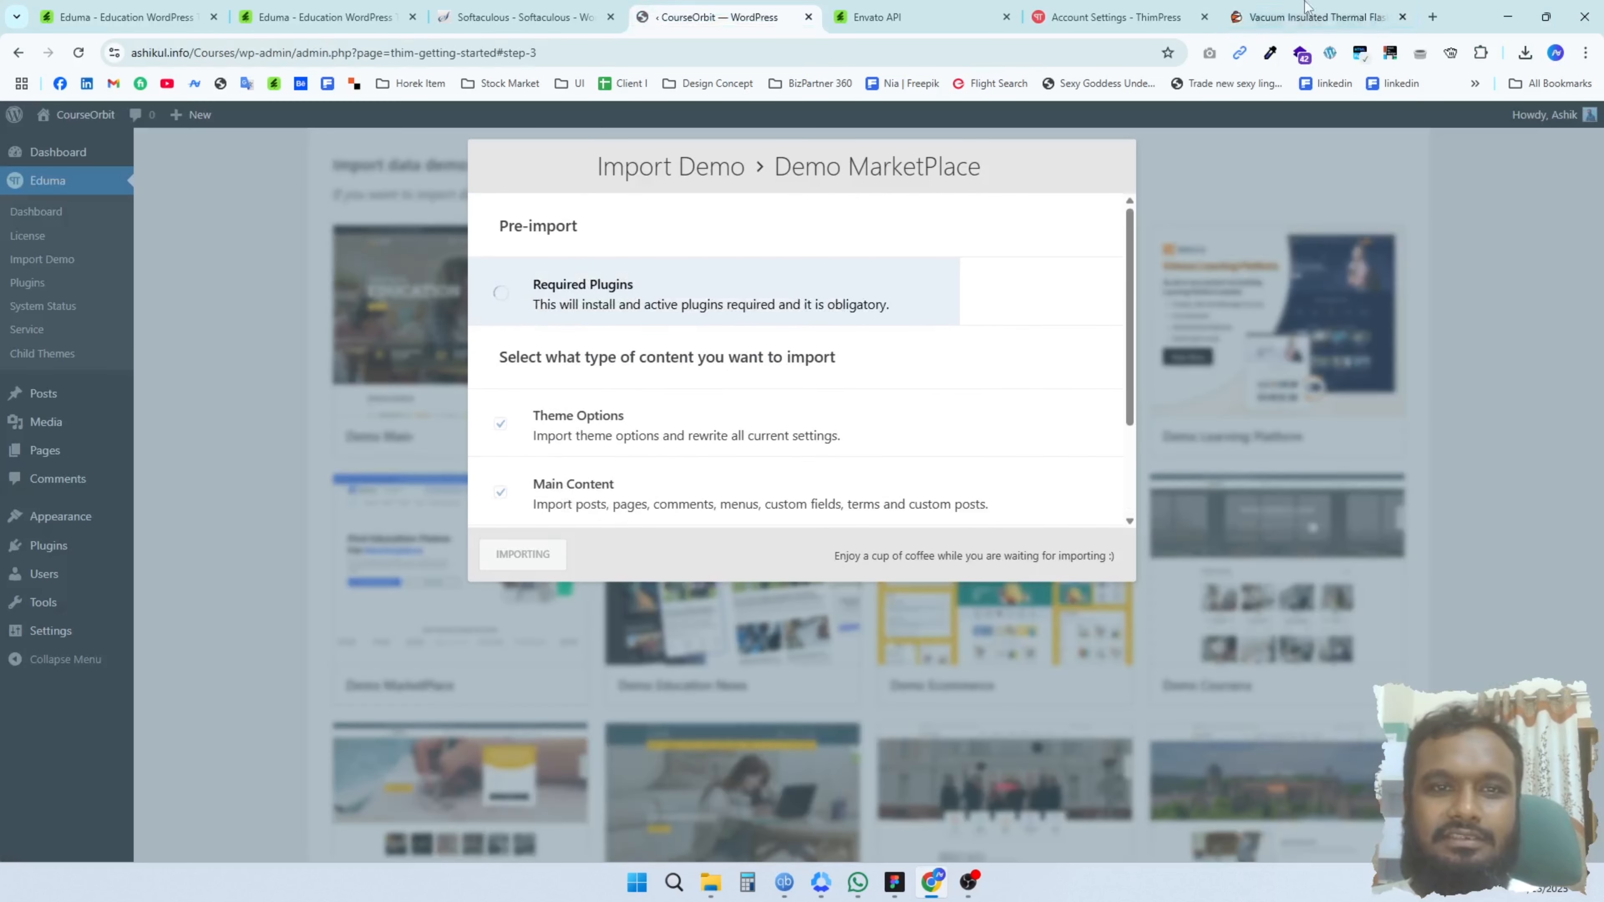
pyautogui.click(1290, 12)
pyautogui.scroll(-2, 982, 509)
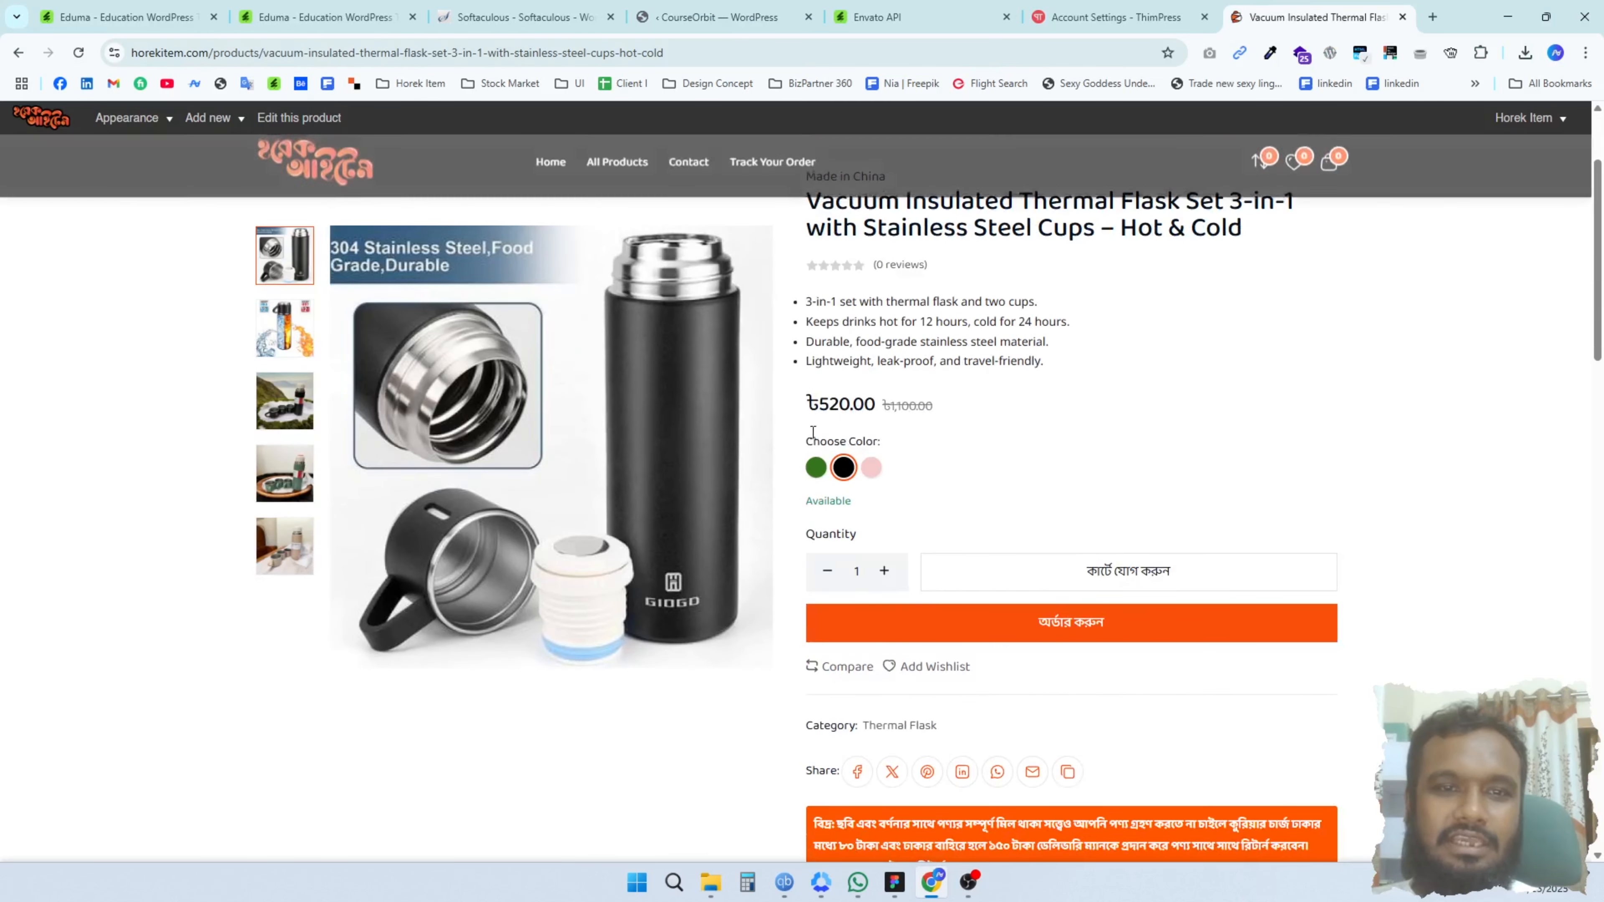
pyautogui.moveTo(819, 414); pyautogui.dragTo(935, 404)
pyautogui.click(1120, 391)
pyautogui.scroll(-4, 1081, 453)
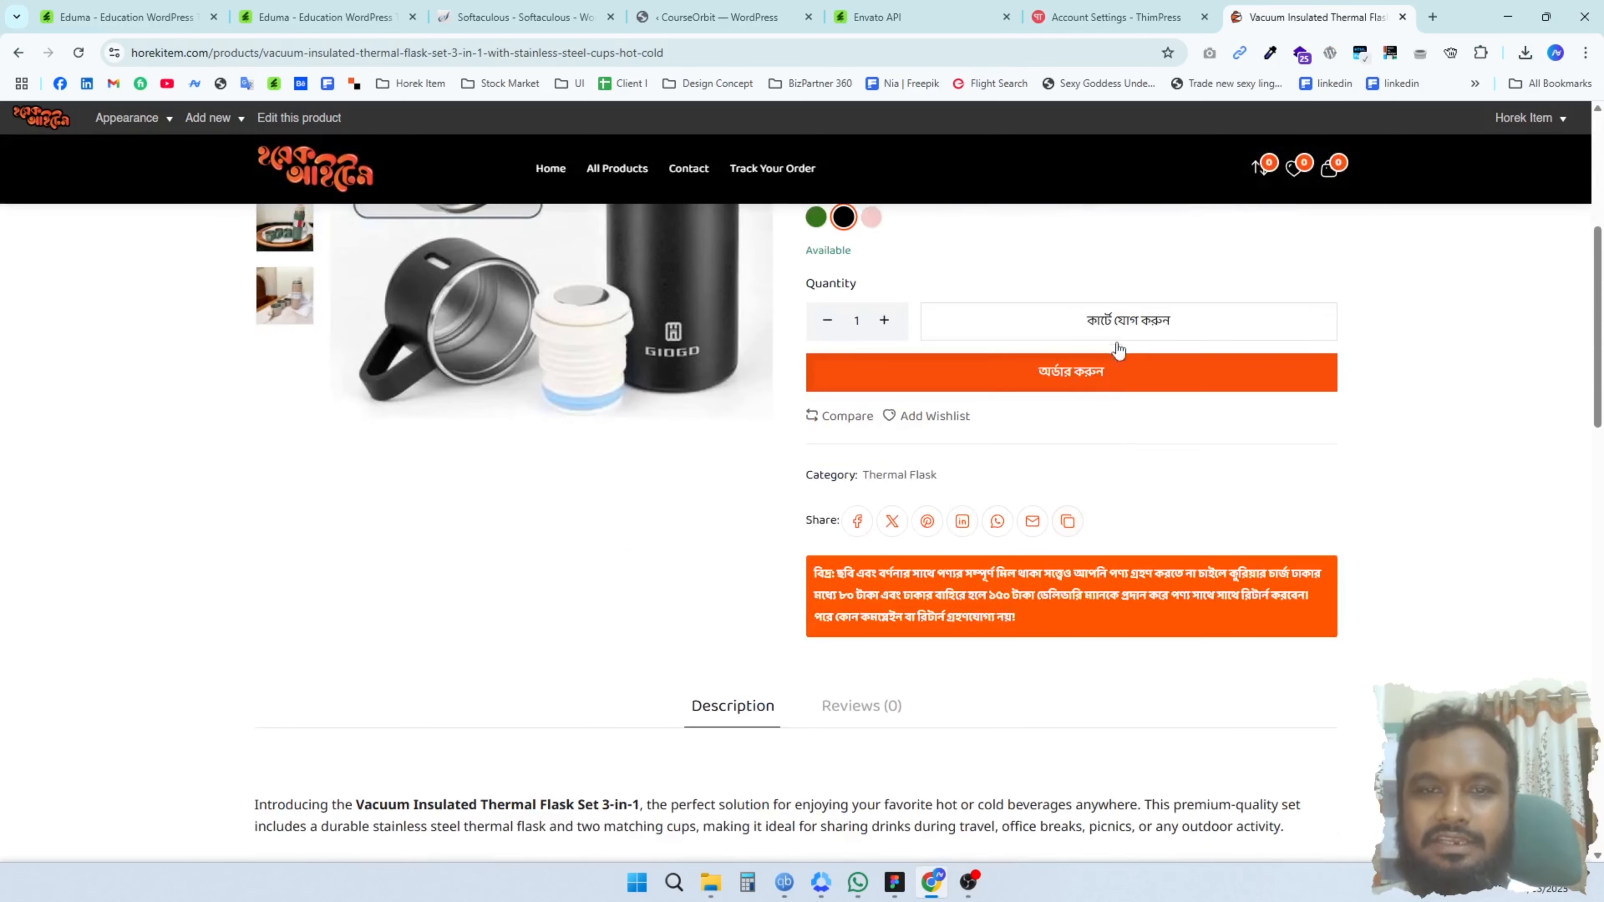
pyautogui.click(1077, 376)
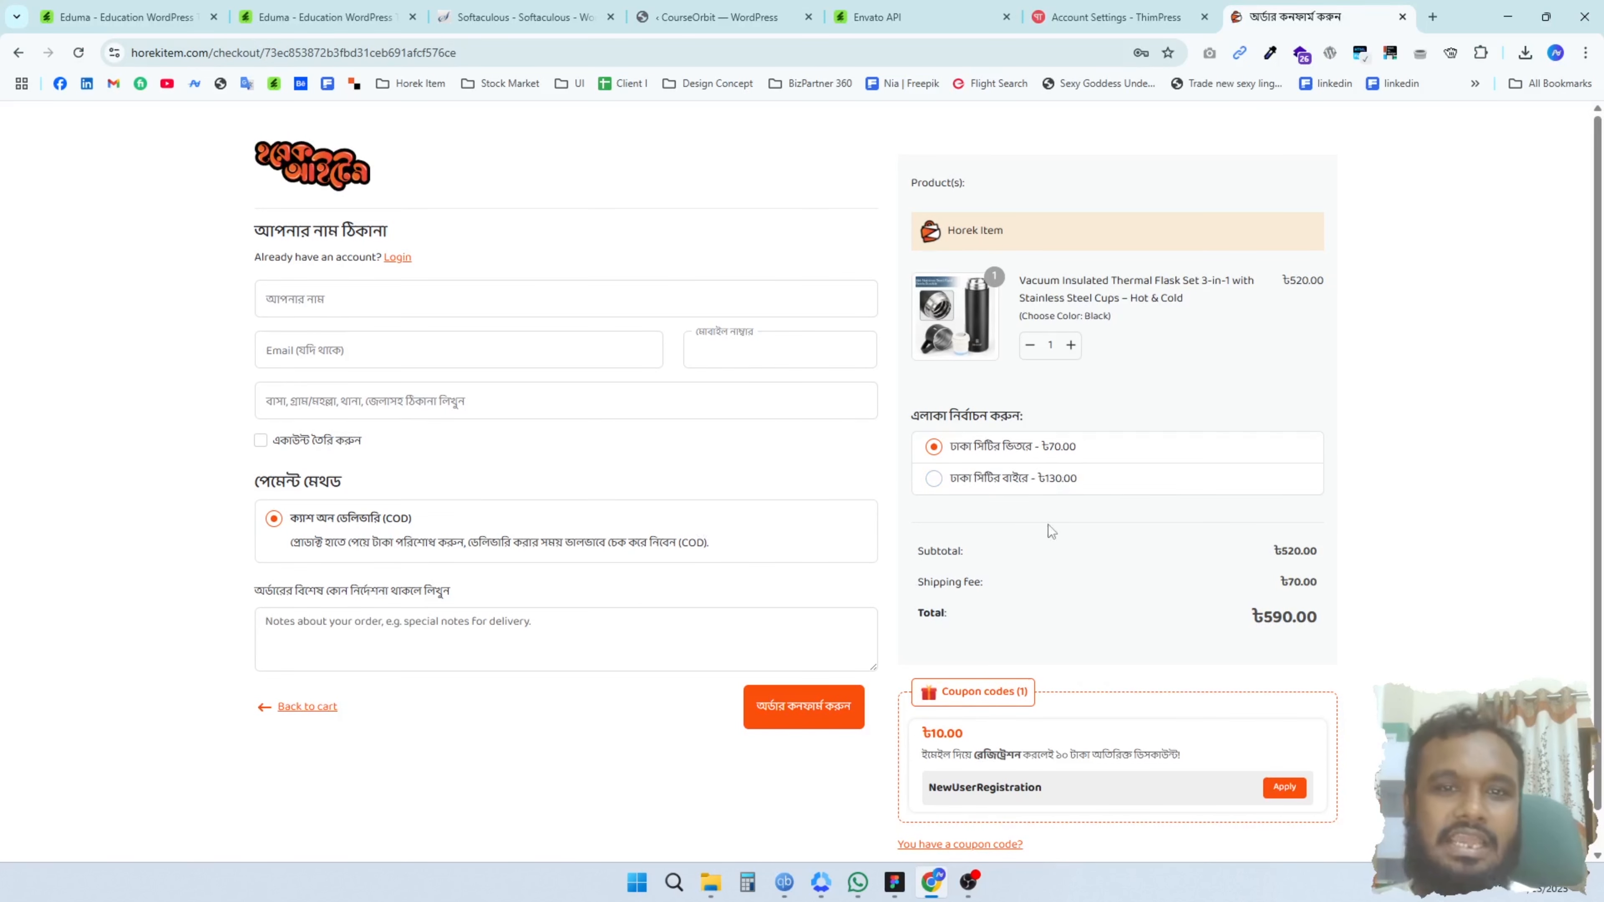
# Step: Tick the create-account option at checkout and select the password and confirmation fields
pyautogui.scroll(-1, 1086, 505)
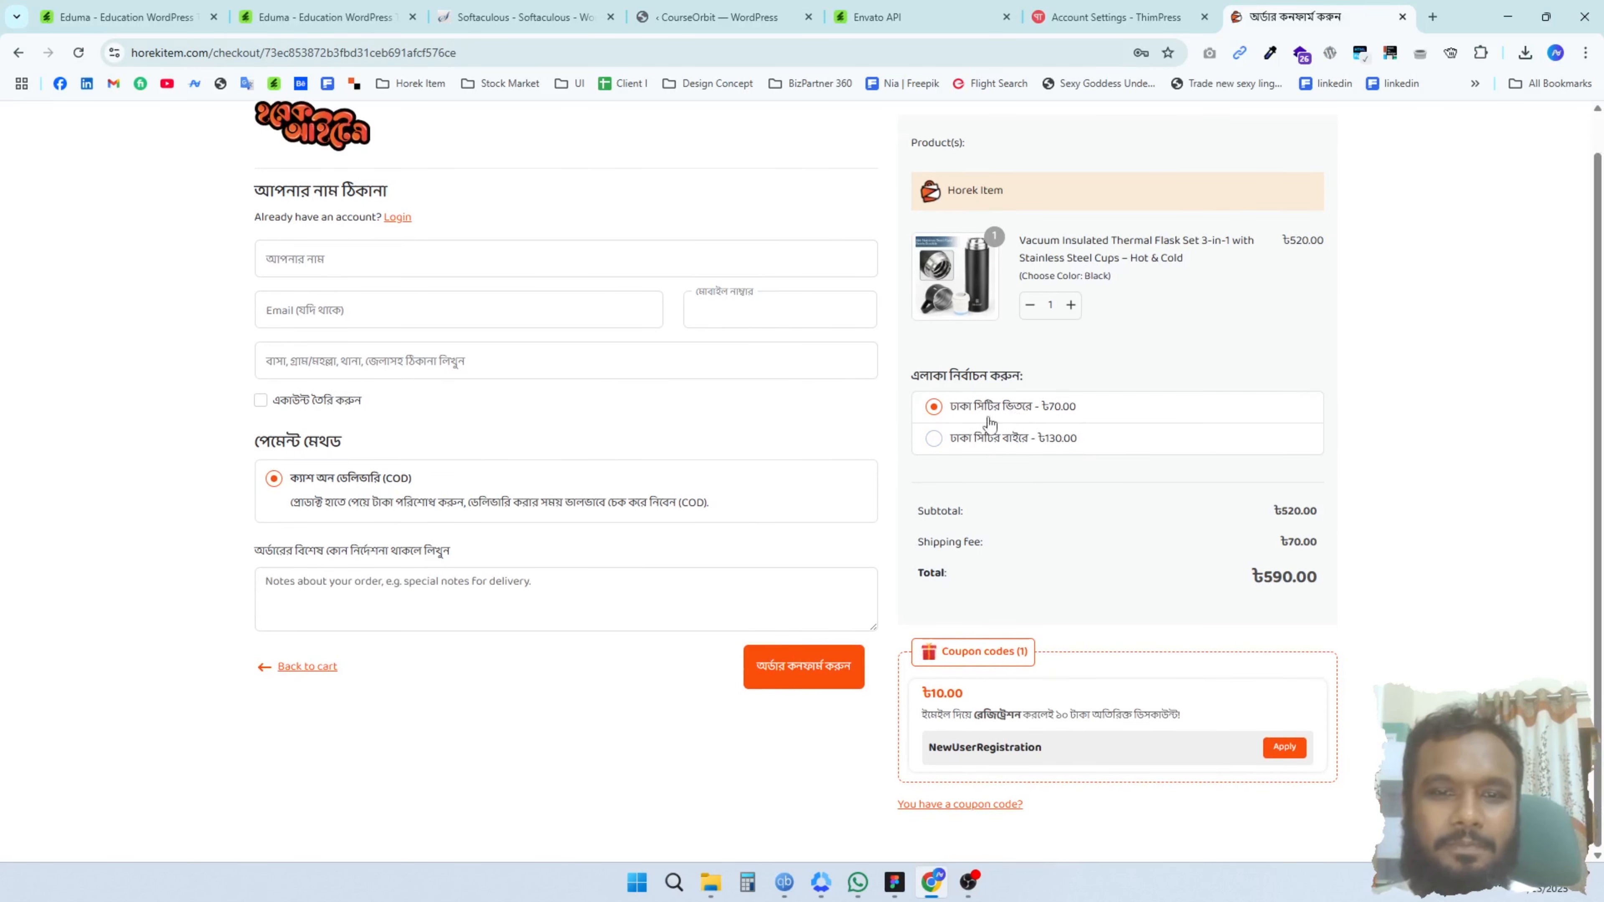
pyautogui.click(333, 404)
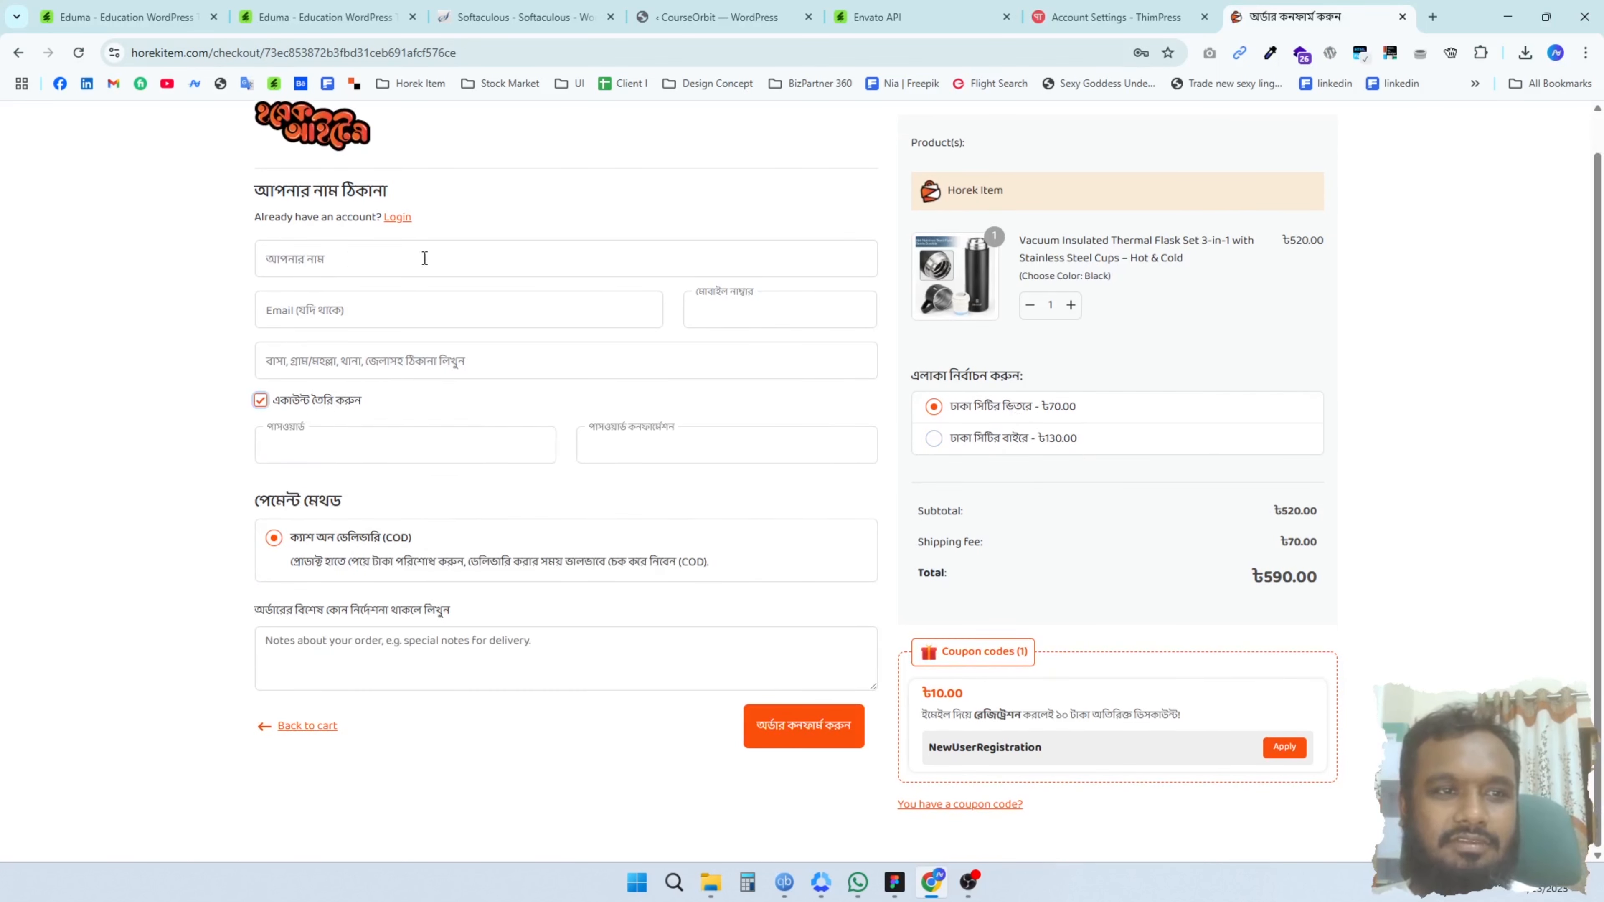
pyautogui.click(314, 447)
pyautogui.click(668, 443)
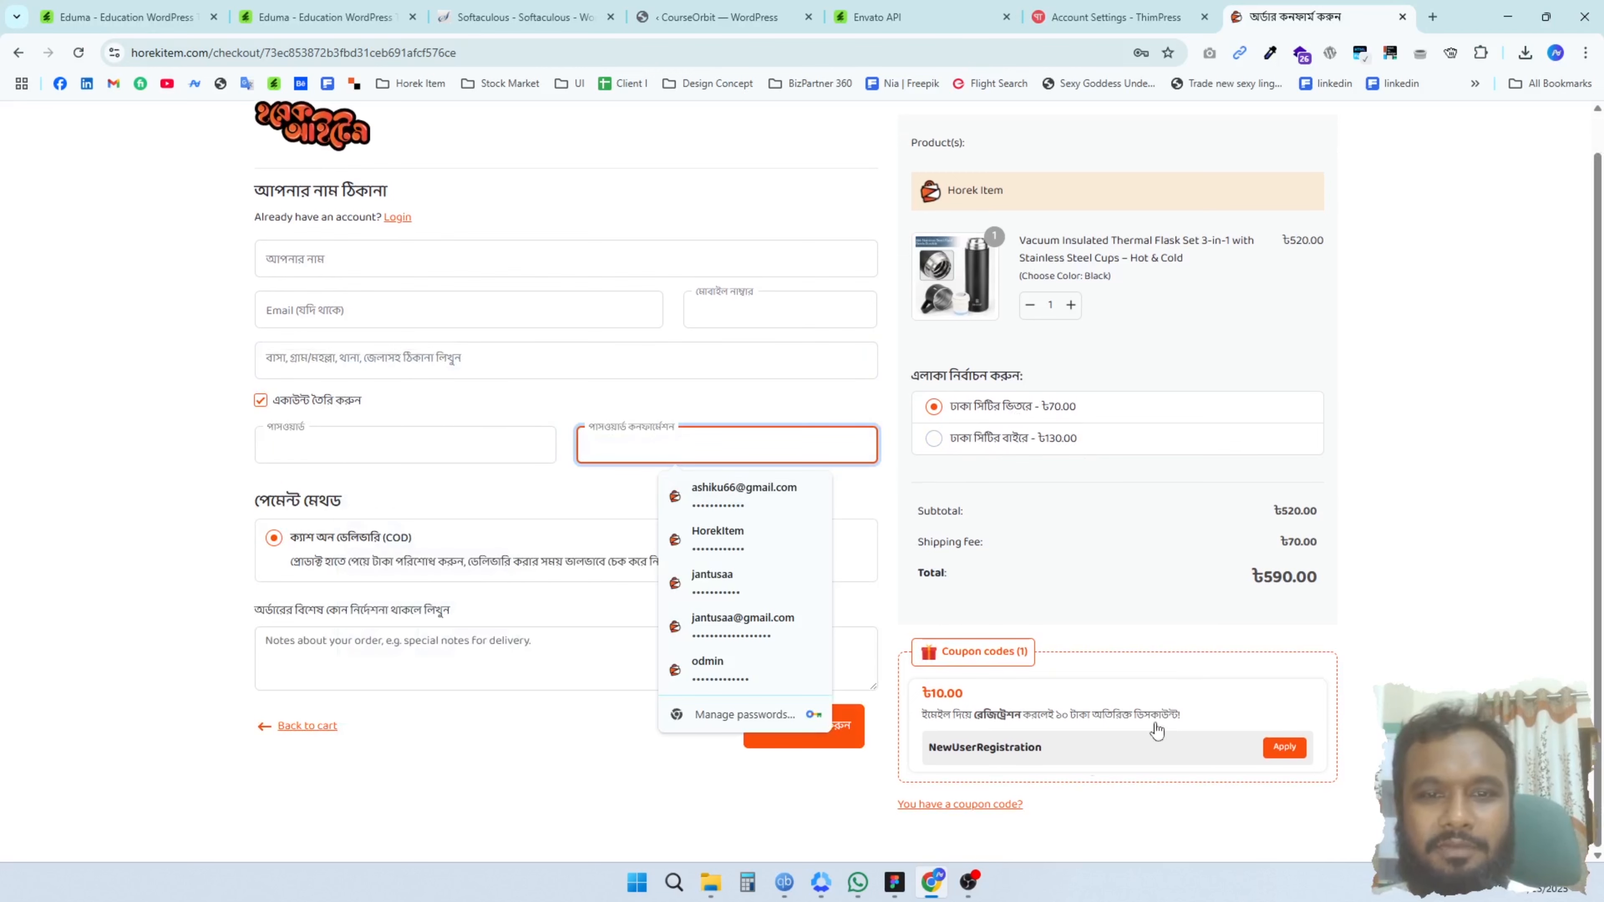
# Step: Apply the NewUserRegistration coupon, see it refused for requiring login, and return to the store home page
pyautogui.click(1282, 747)
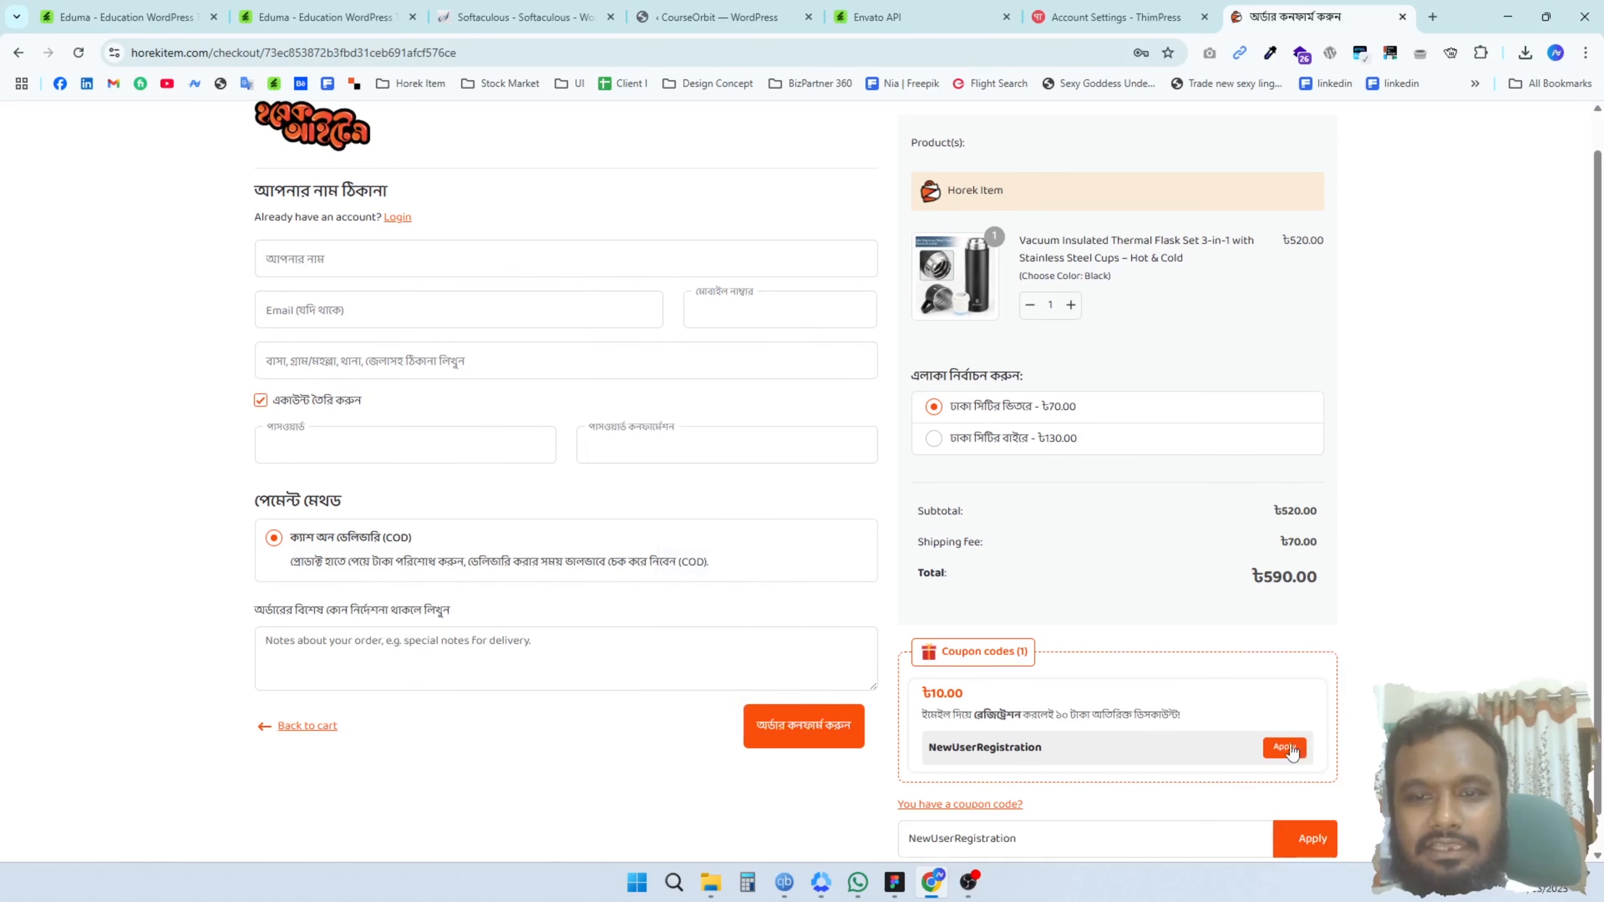
pyautogui.scroll(-1, 1292, 723)
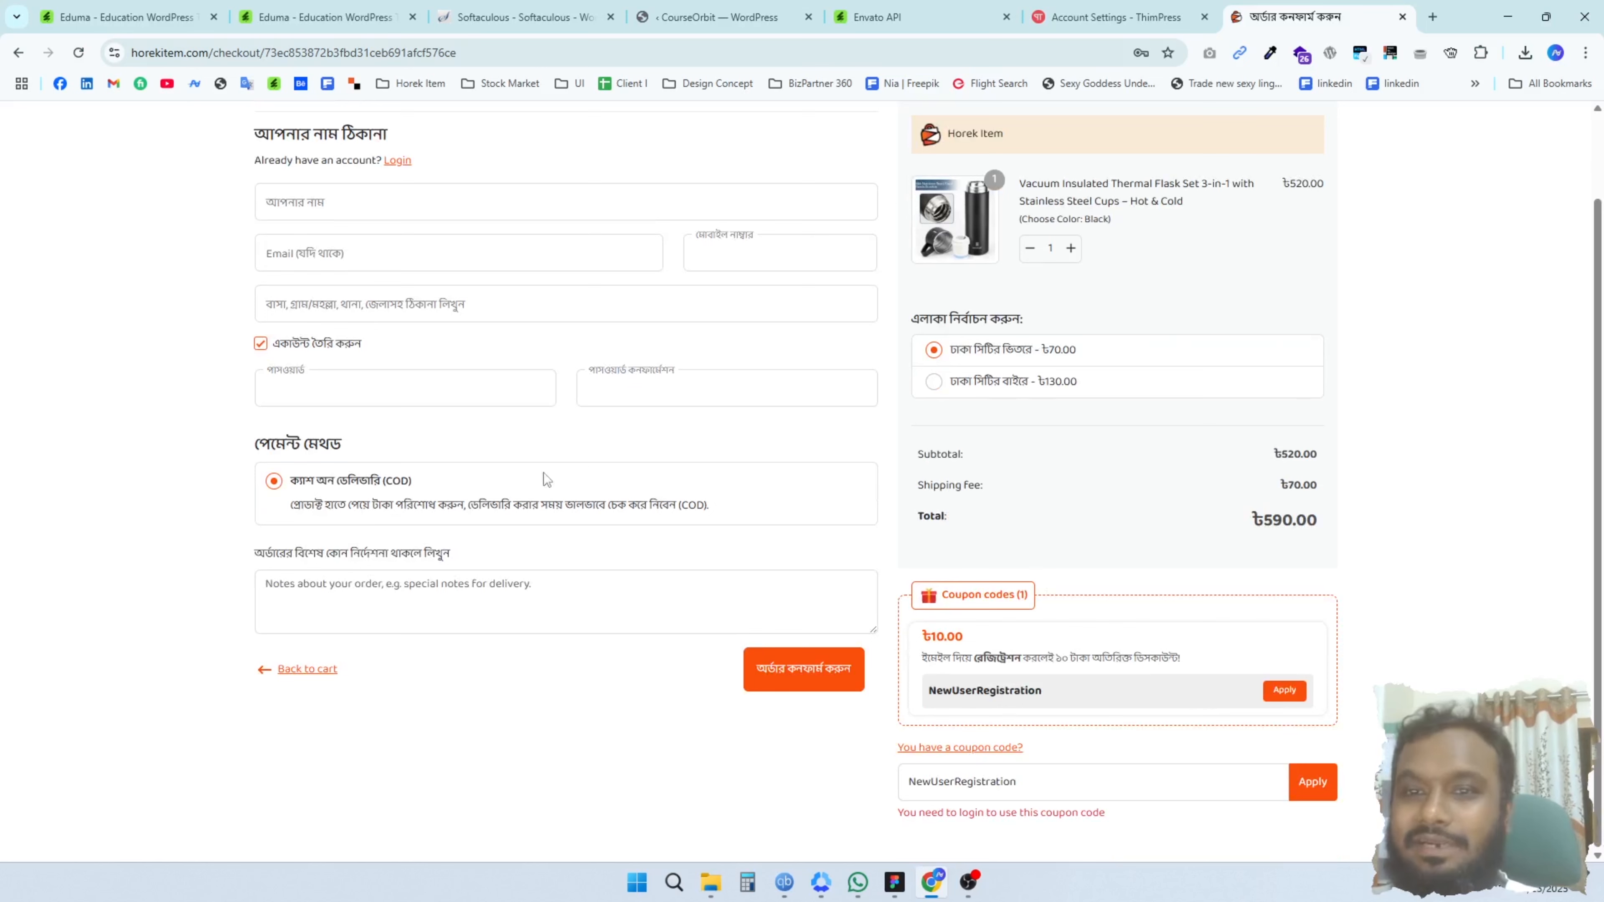
pyautogui.scroll(2, 1131, 518)
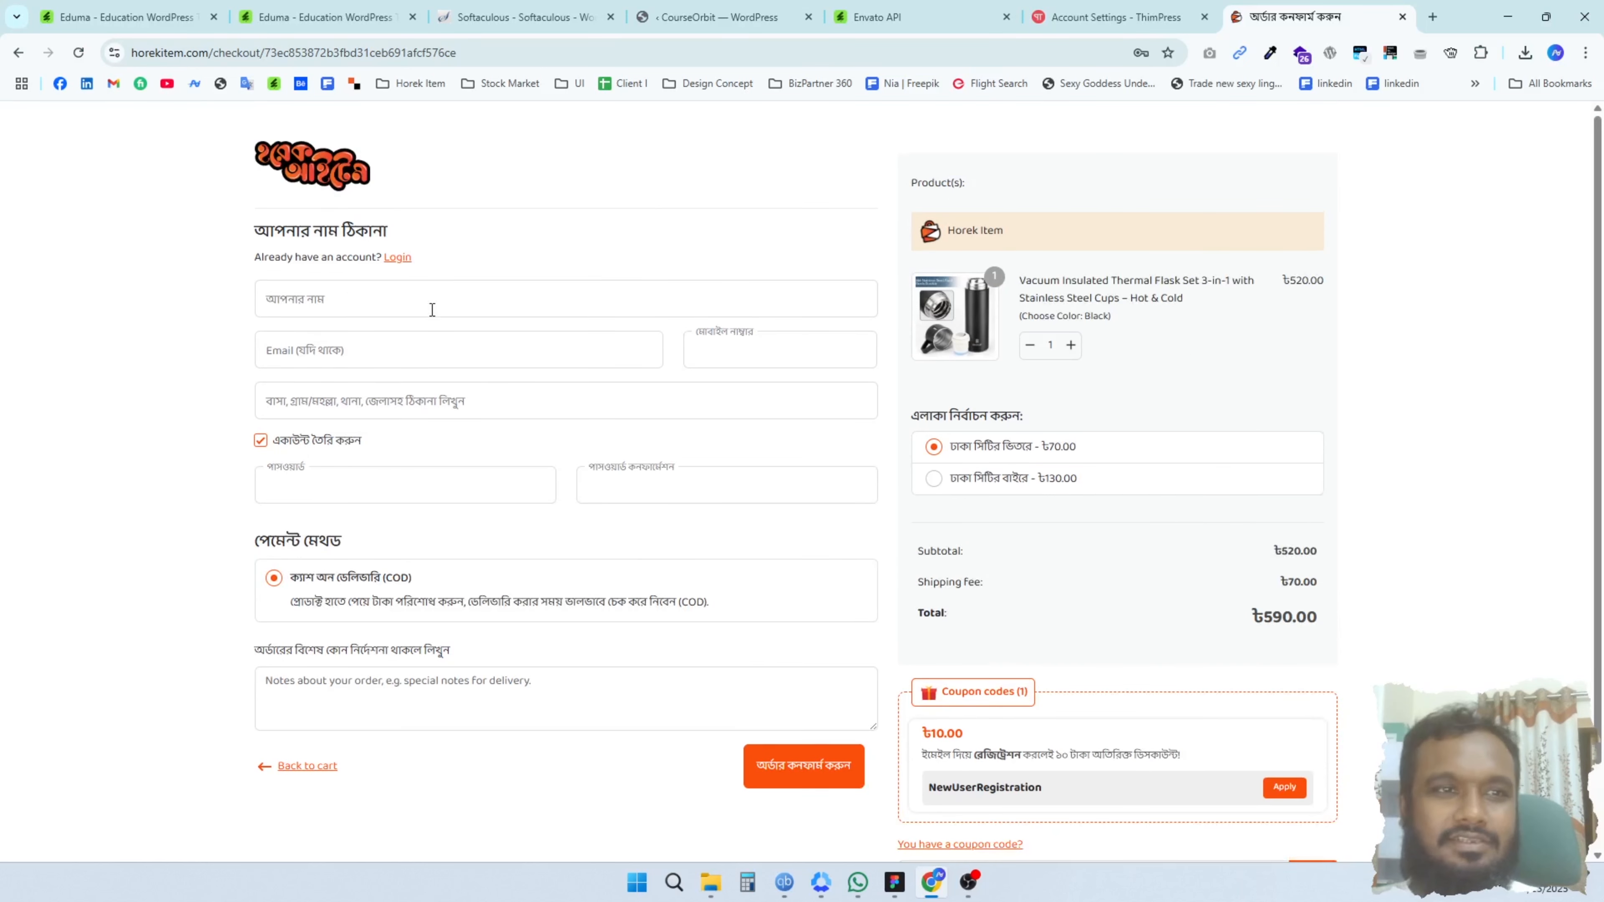
pyautogui.click(306, 174)
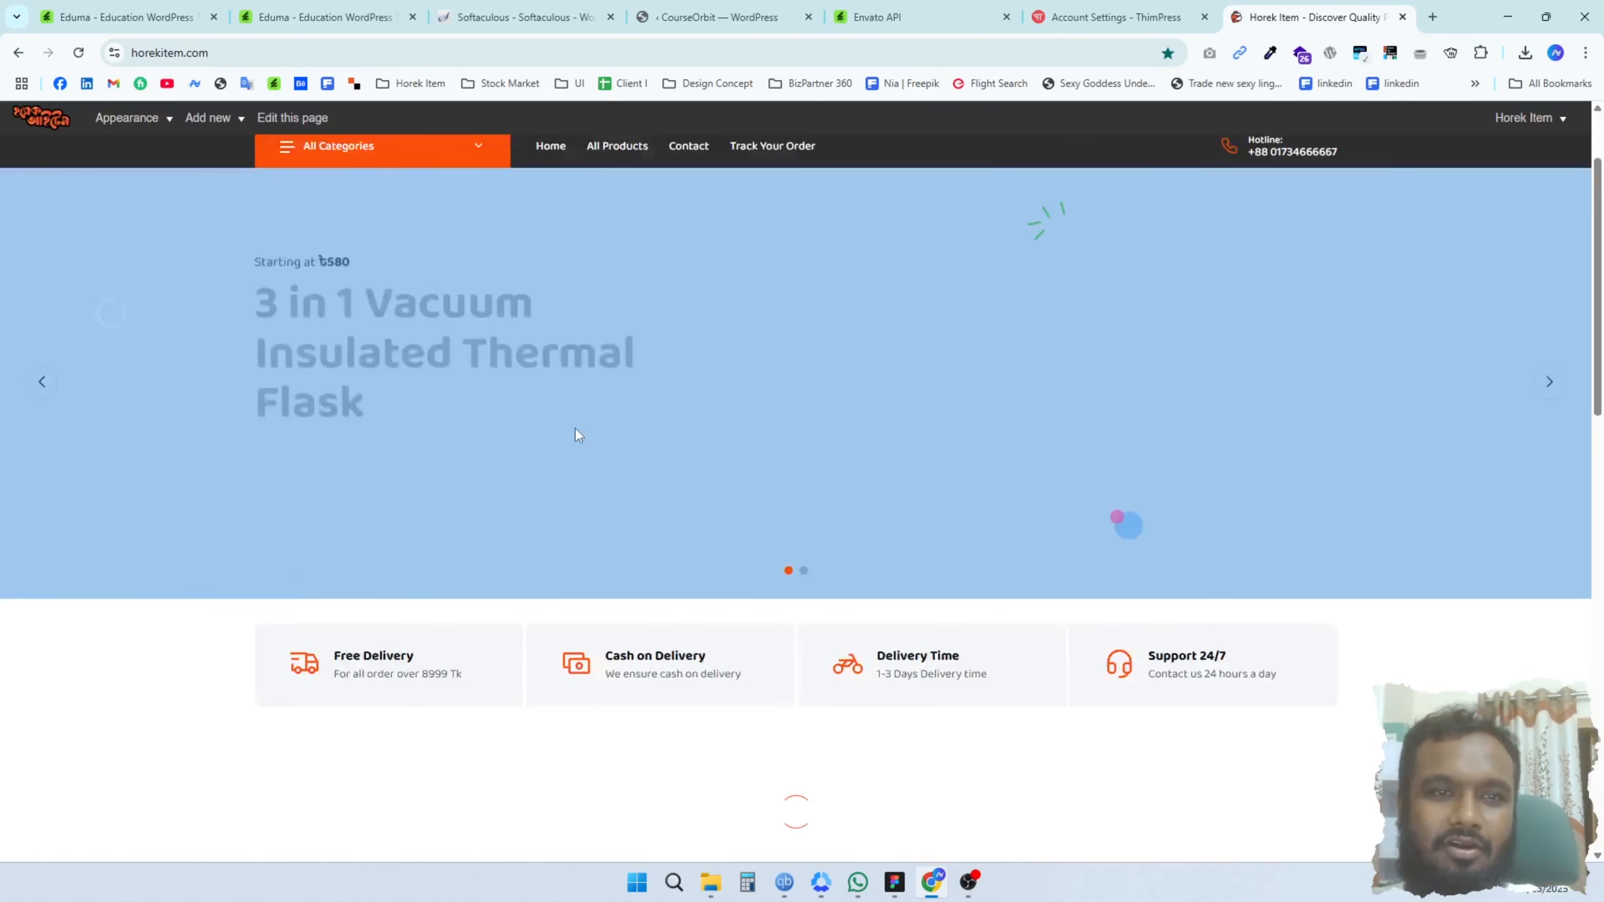
# Step: Close the Horek Item, ThimPress account settings and Envato API tokens tabs with Ctrl+W
pyautogui.scroll(-5, 671, 471)
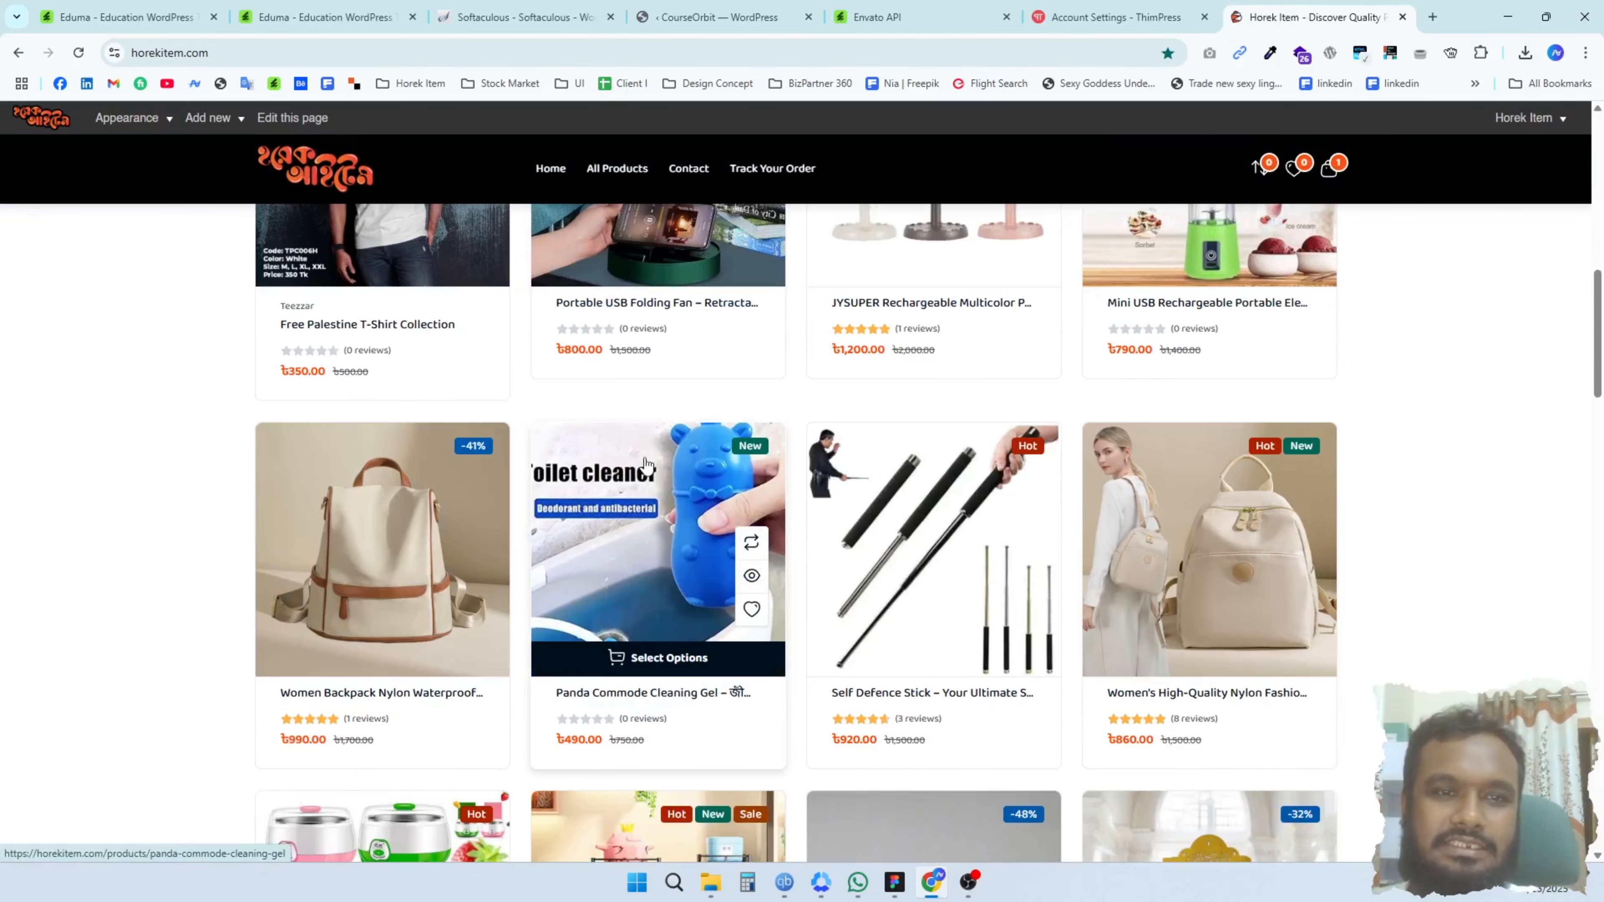
pyautogui.scroll(-10, 645, 464)
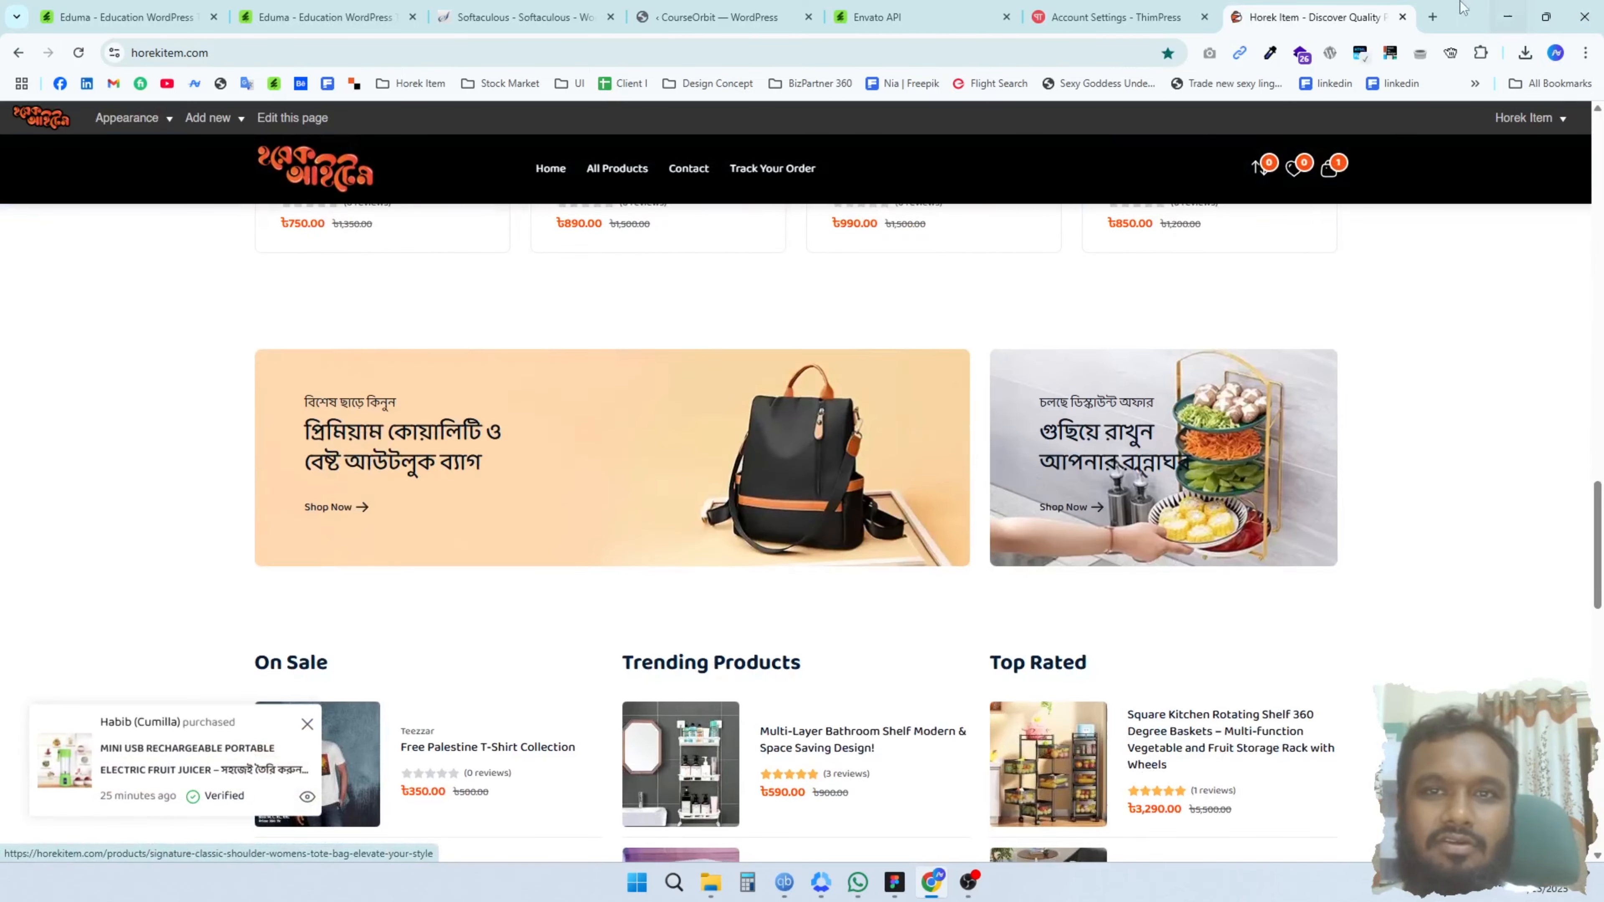
pyautogui.hotkey('ctrl', 'w')
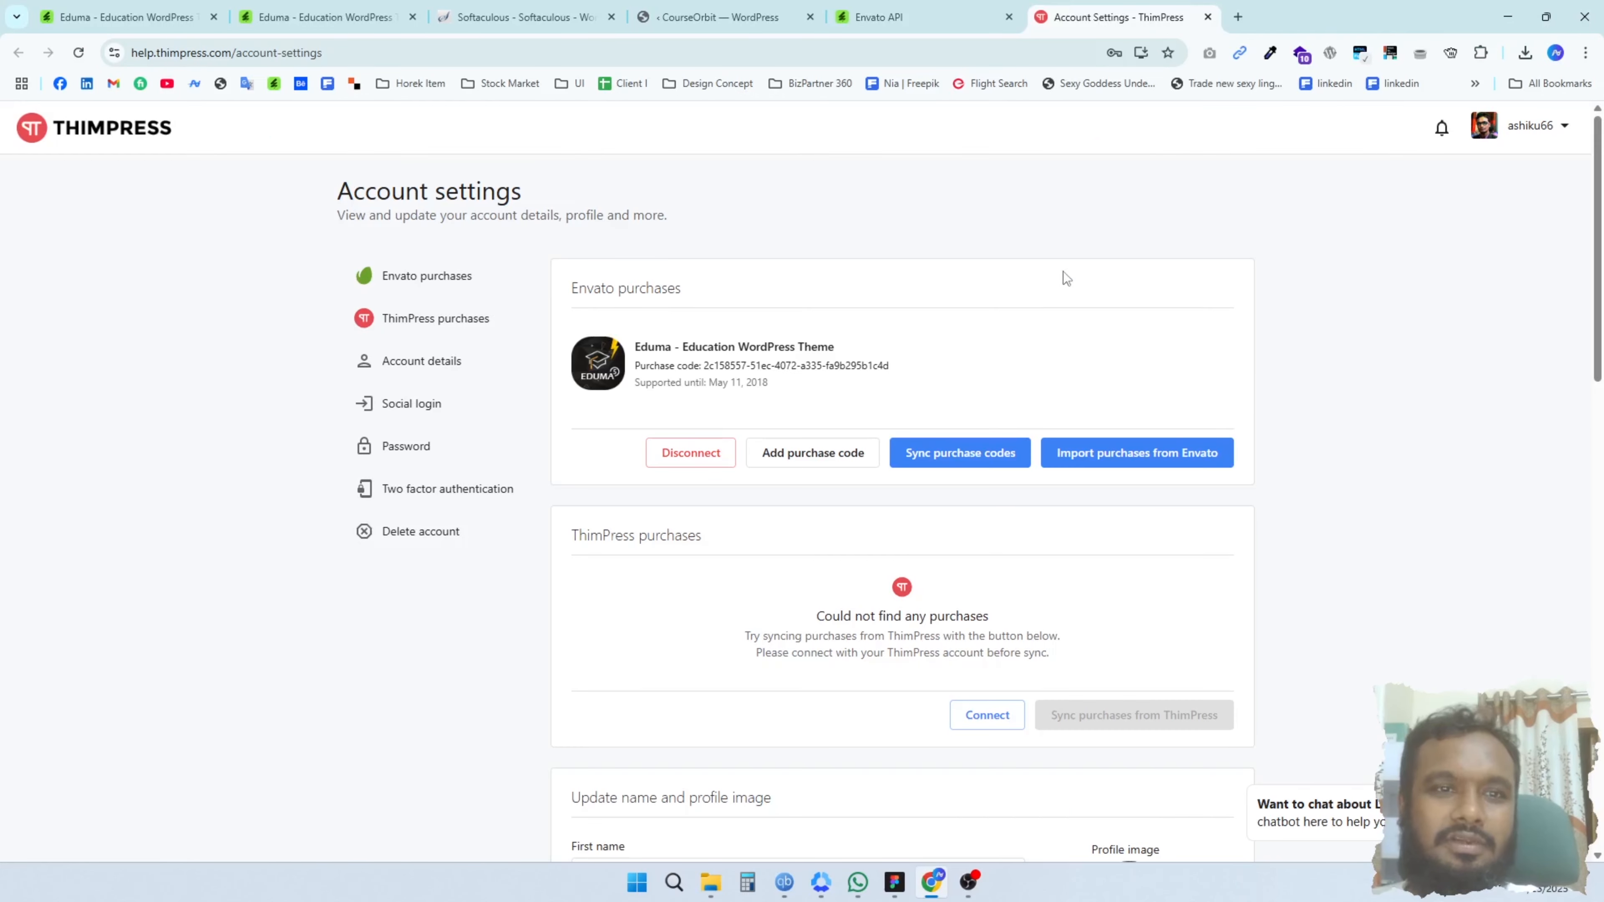
pyautogui.hotkey('ctrl', 'w')
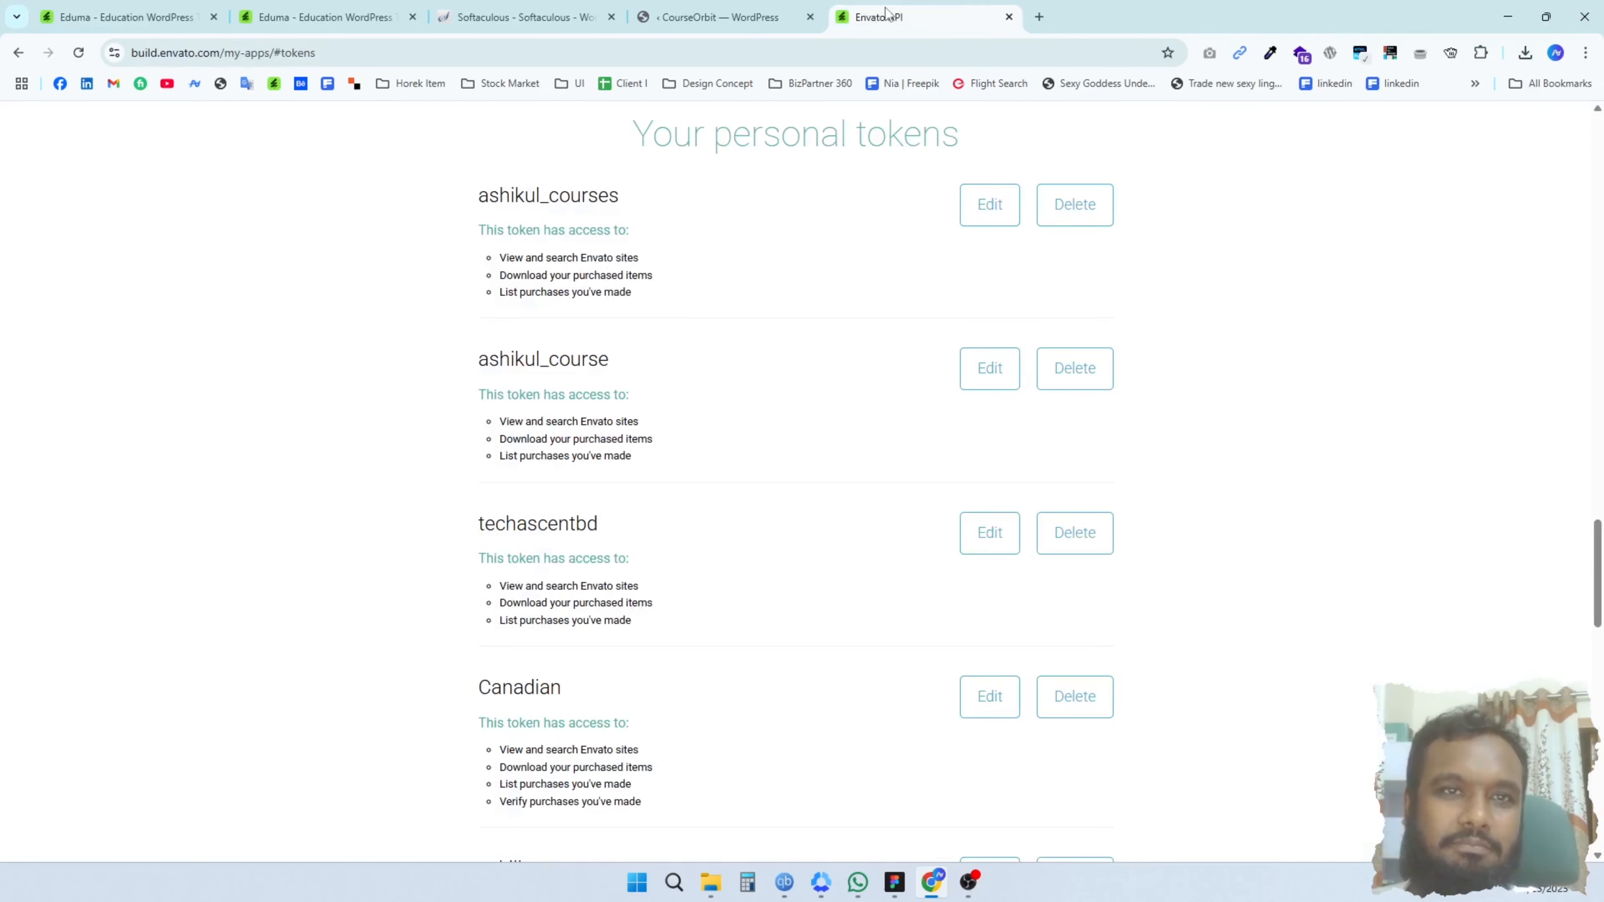
pyautogui.hotkey('ctrl', 'w')
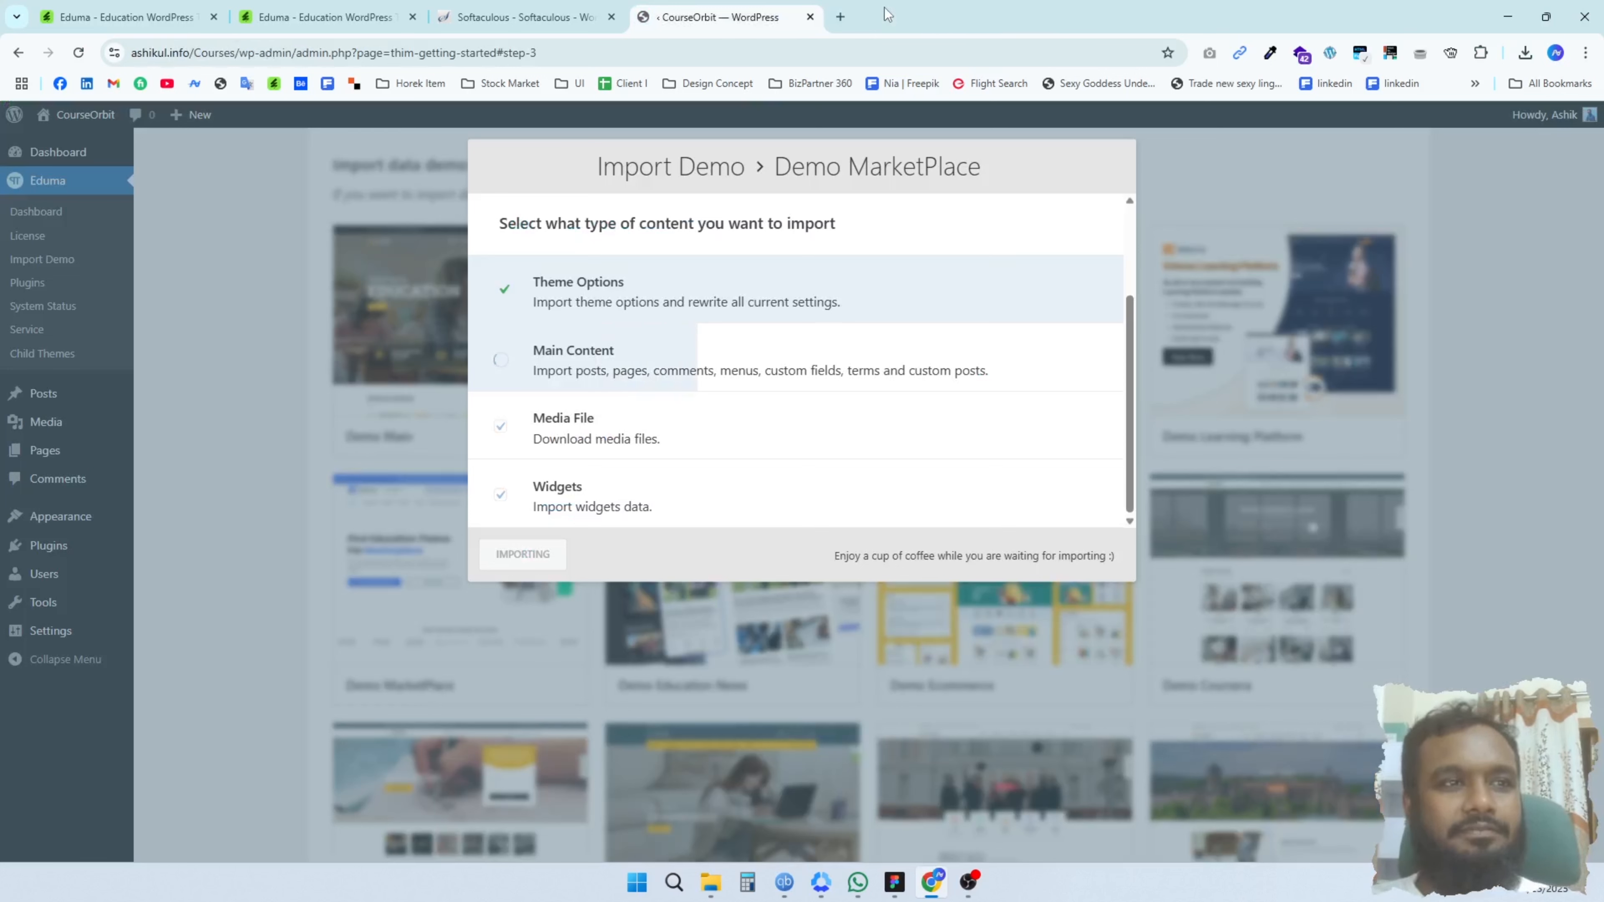
pyautogui.moveTo(782, 167); pyautogui.dragTo(1041, 164)
pyautogui.click(1042, 164)
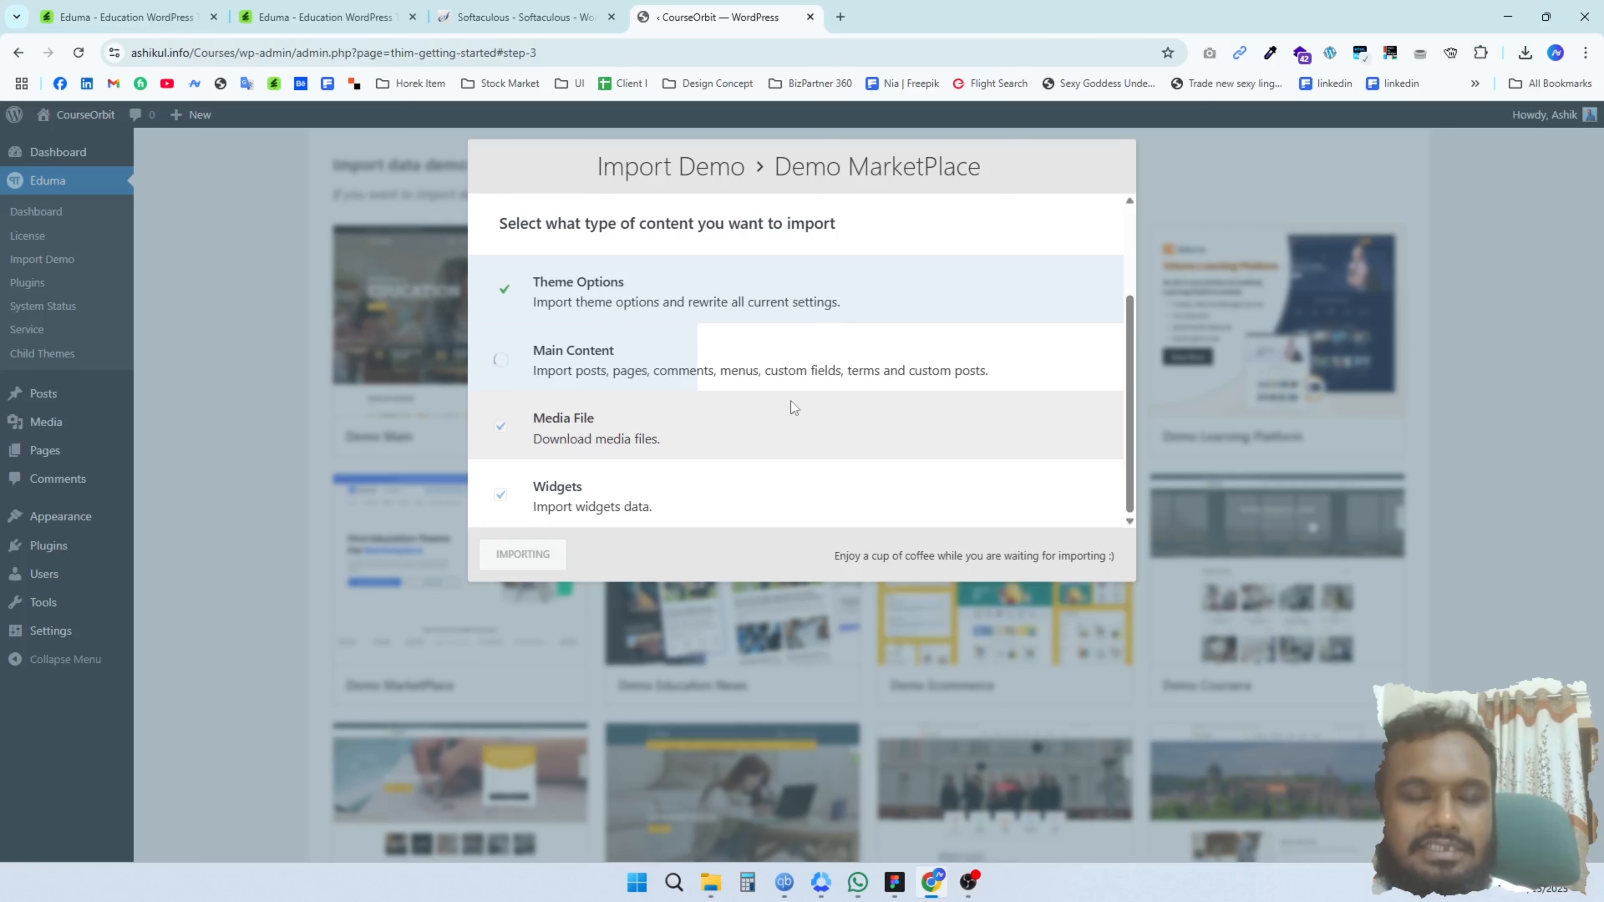
pyautogui.scroll(2, 791, 402)
pyautogui.scroll(-2, 543, 286)
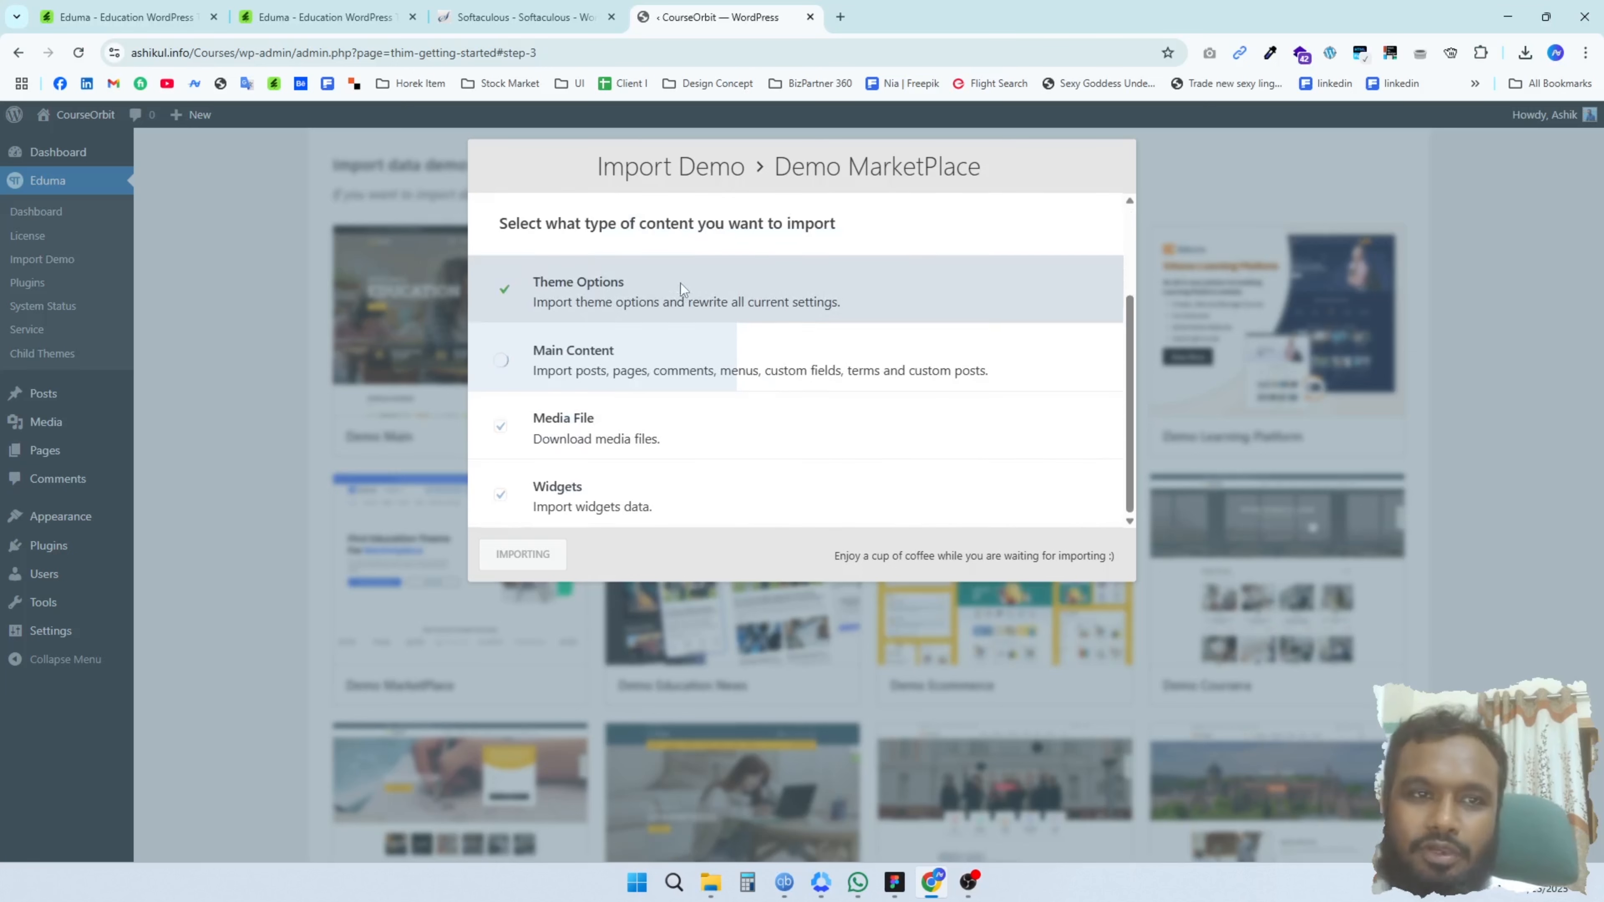